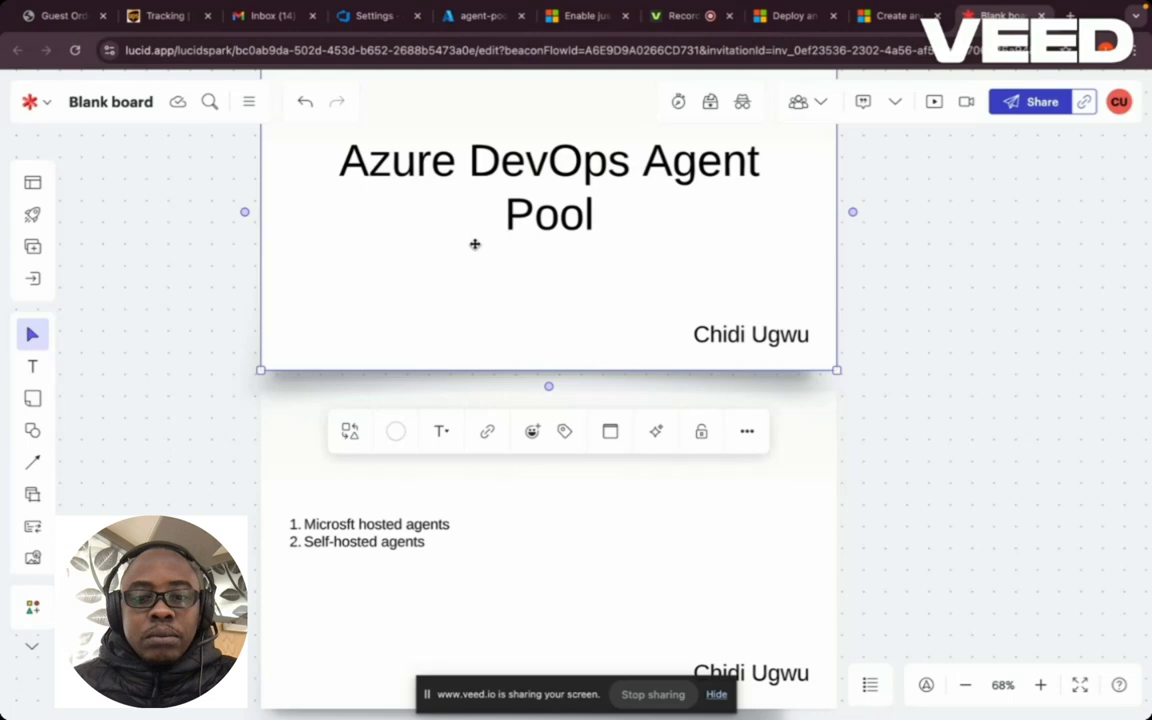
# - Switch to Azure DevOps and open the Demo project from the organization's projects list
pyautogui.click(362, 17)
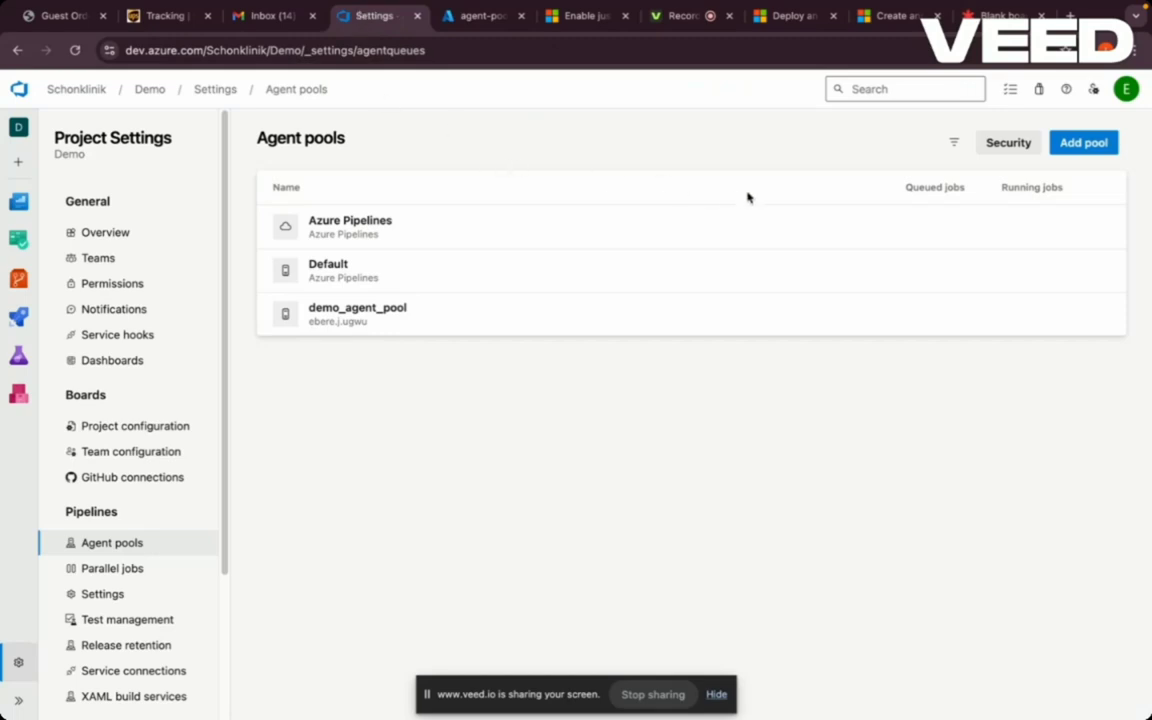
pyautogui.click(1090, 143)
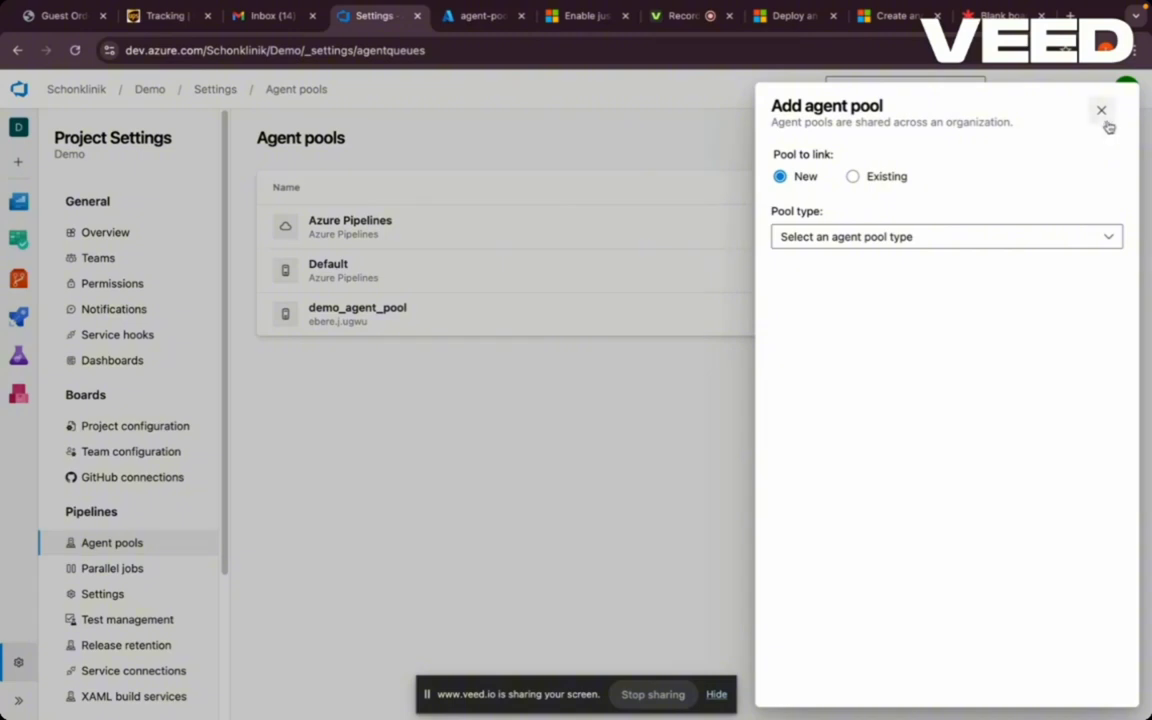
pyautogui.click(1101, 111)
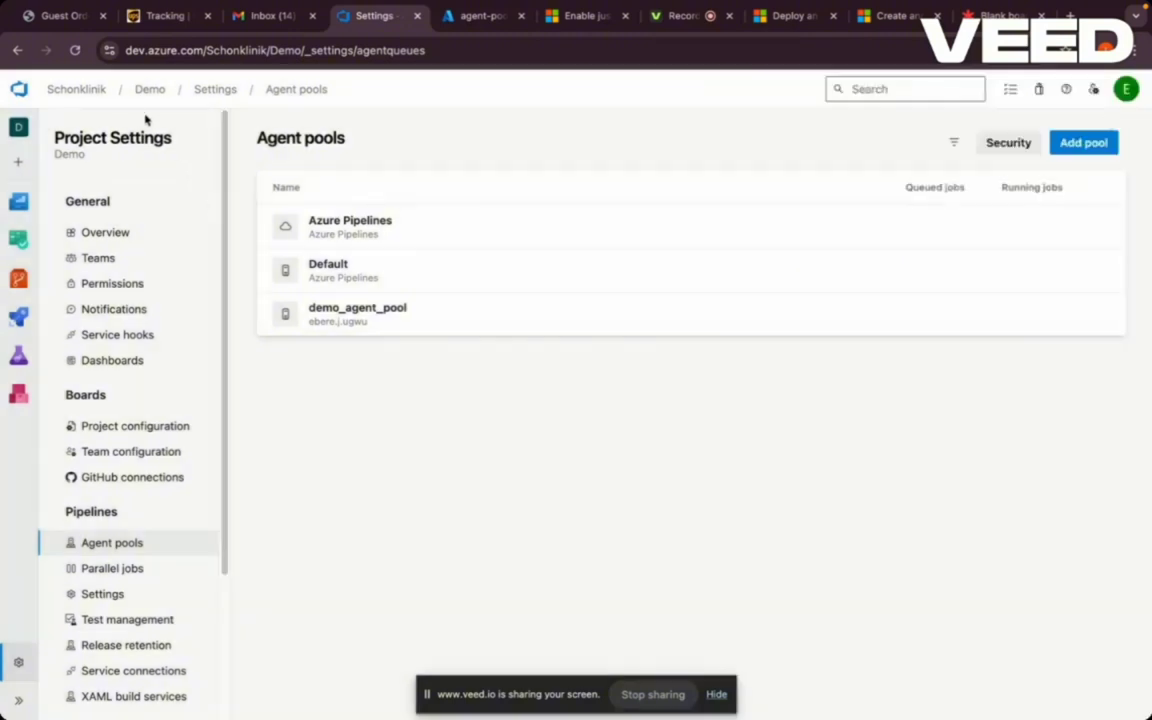
pyautogui.click(90, 90)
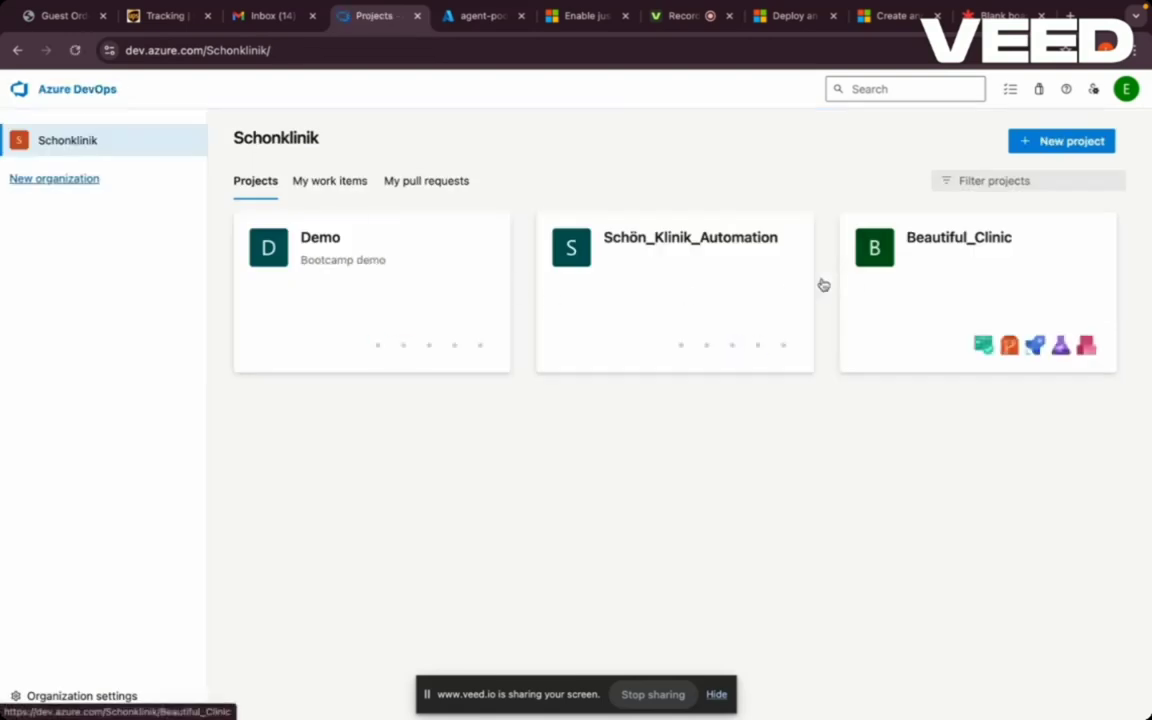
pyautogui.click(344, 289)
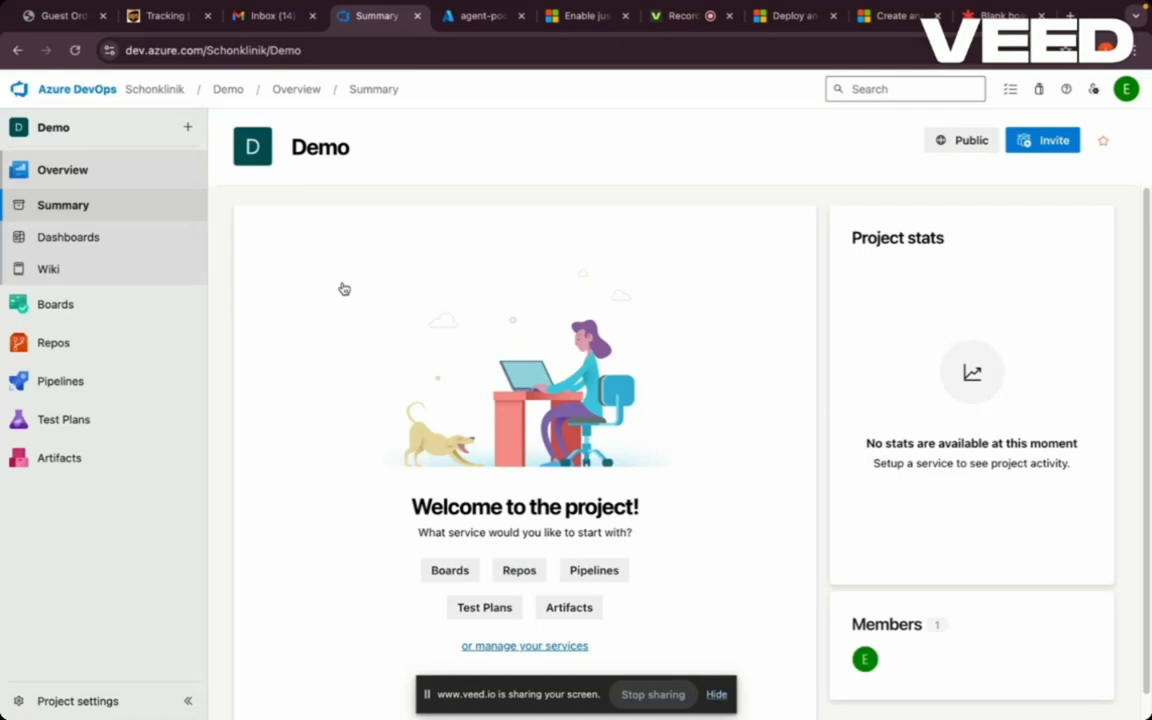
# - Show the Agent pools page under the Demo project's settings
pyautogui.click(82, 705)
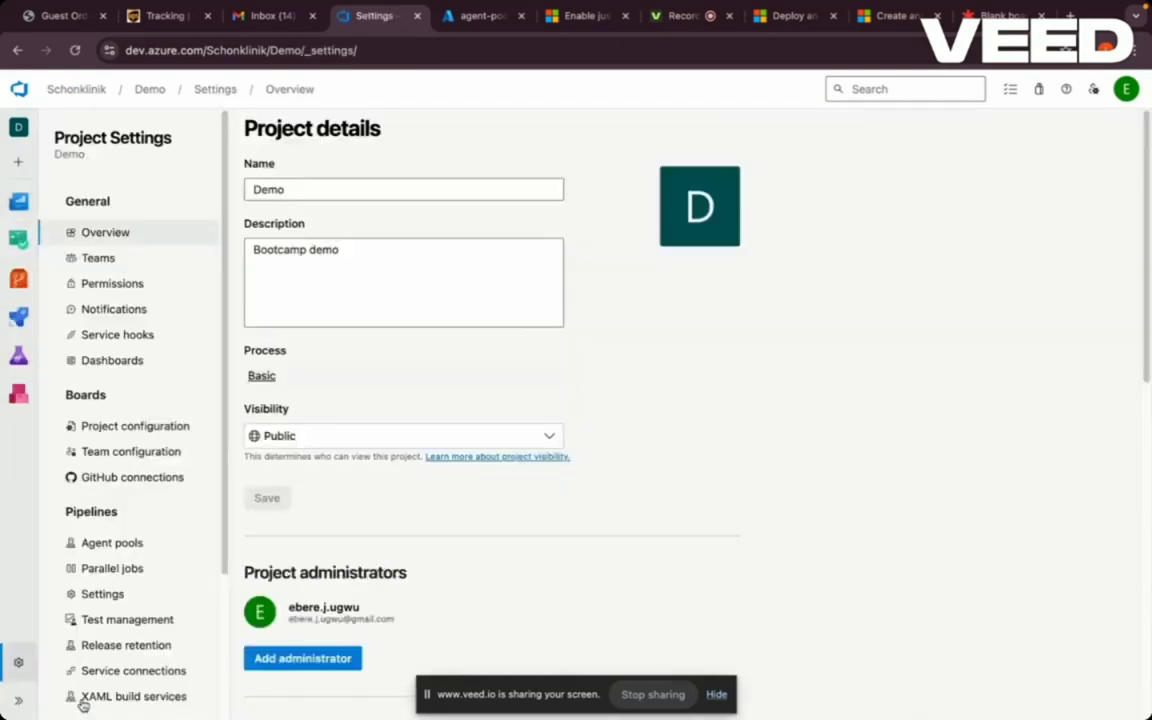
pyautogui.moveTo(32, 302)
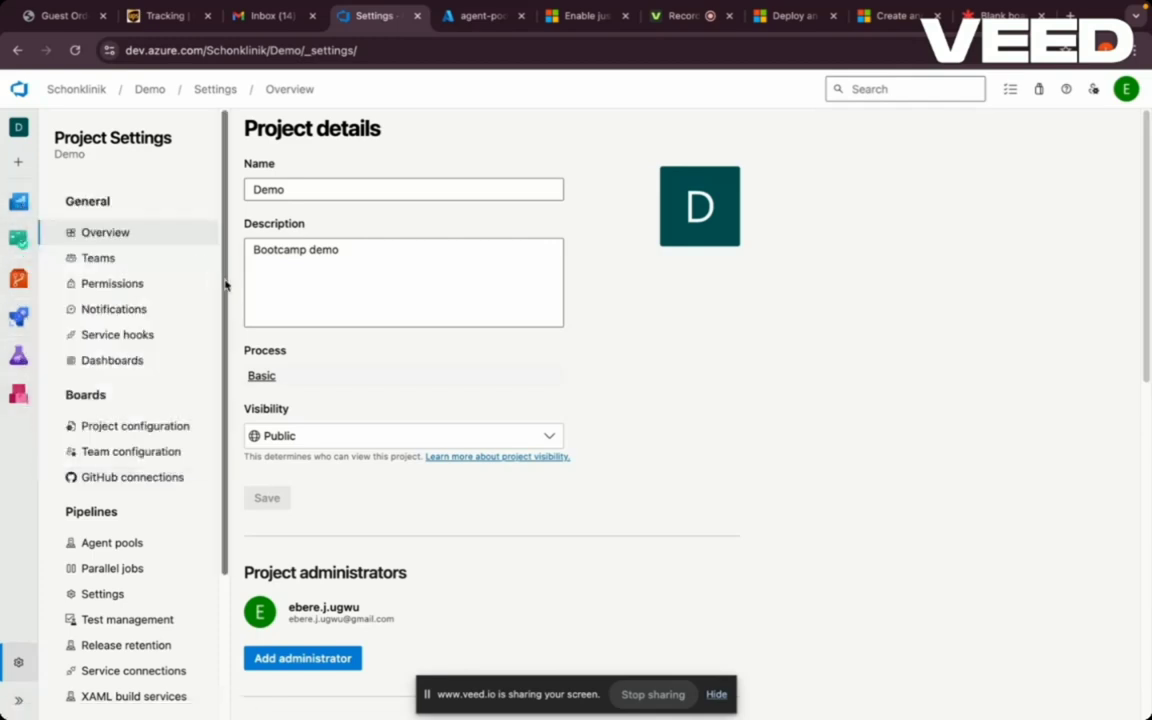
pyautogui.moveTo(226, 286); pyautogui.dragTo(222, 365)
pyautogui.scroll(3, 222, 365)
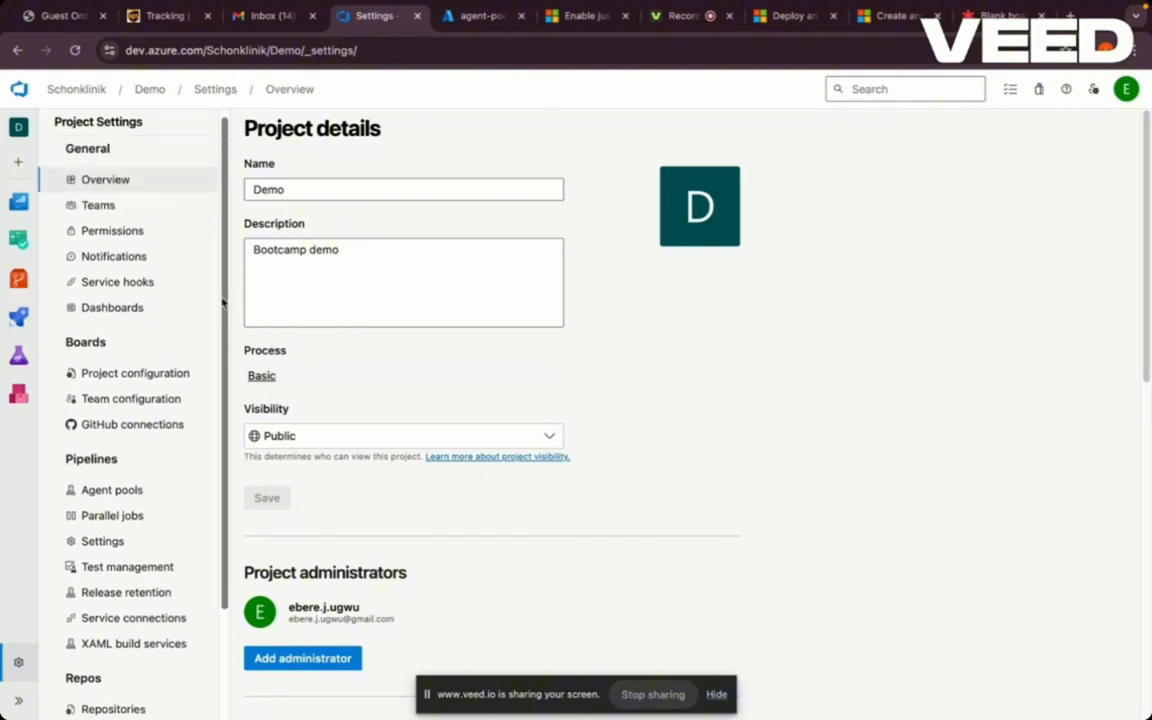
pyautogui.click(112, 492)
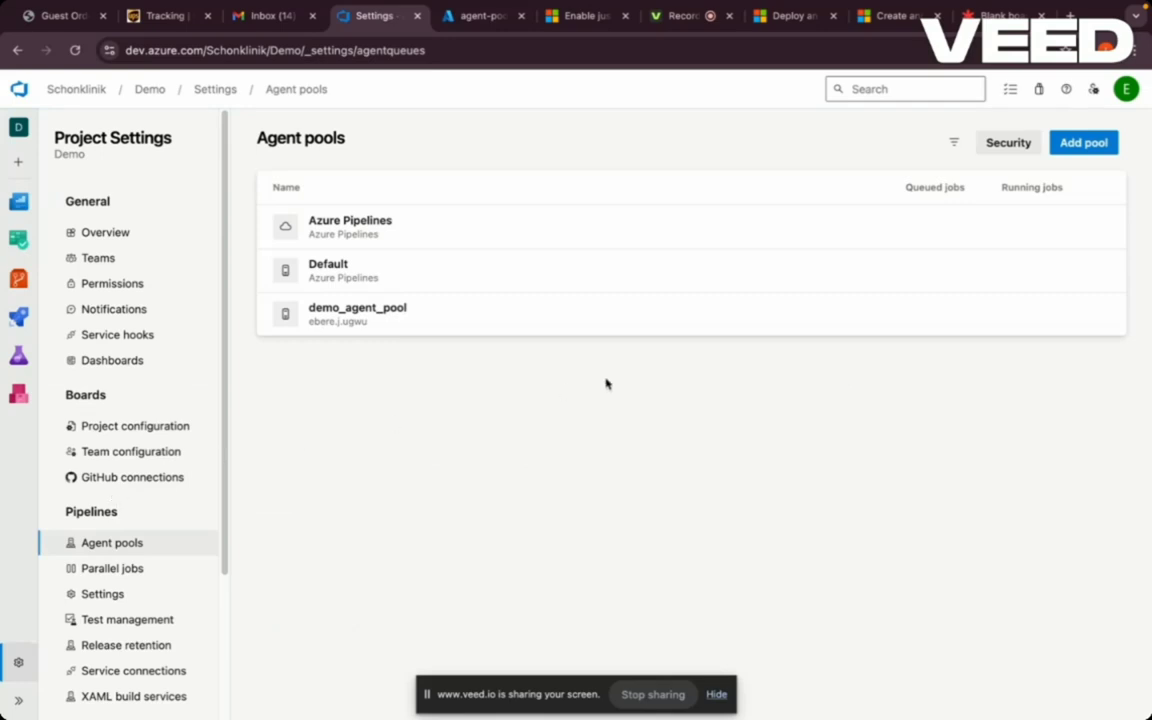
# - Create self-hosted pool dev_agent_pool, description 'Demo', with permission granted to all pipelines
pyautogui.click(1104, 146)
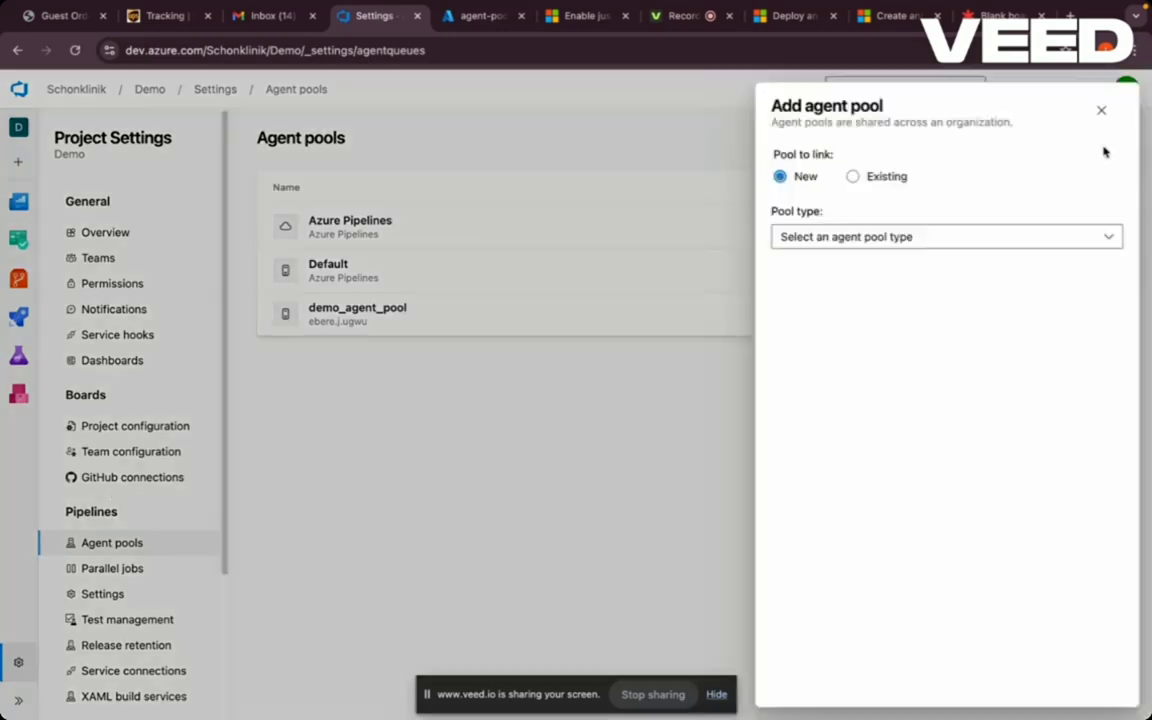
pyautogui.click(864, 237)
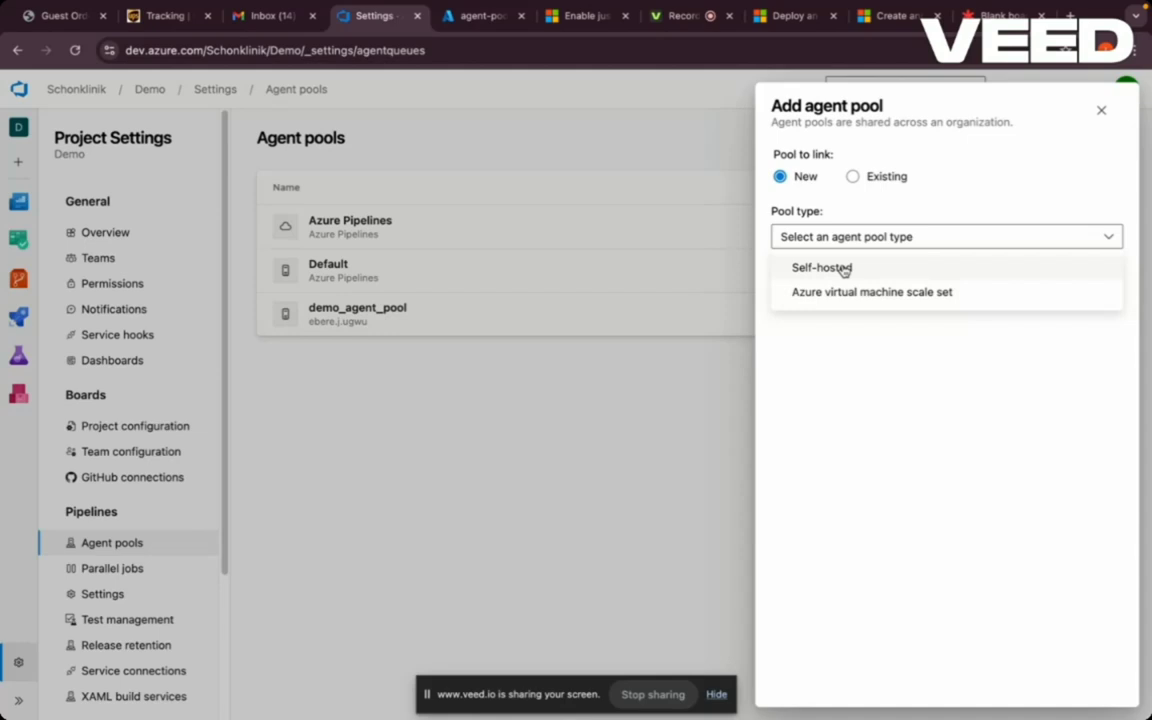
pyautogui.click(844, 269)
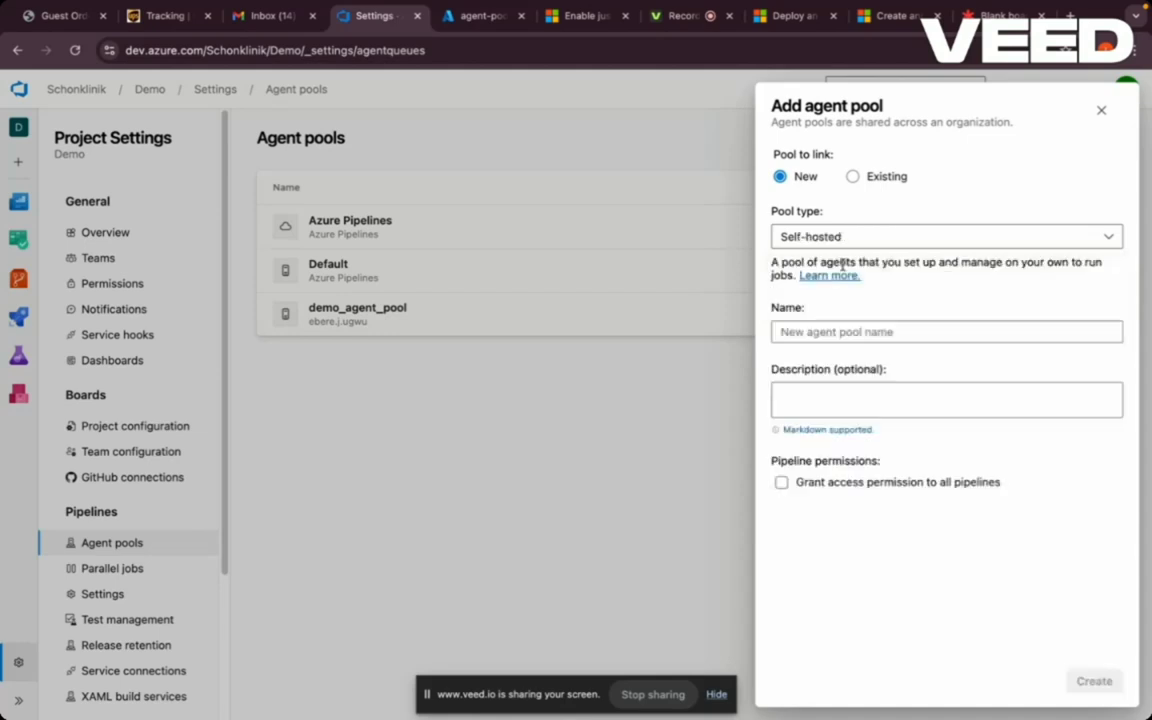
pyautogui.click(829, 330)
pyautogui.write('de')
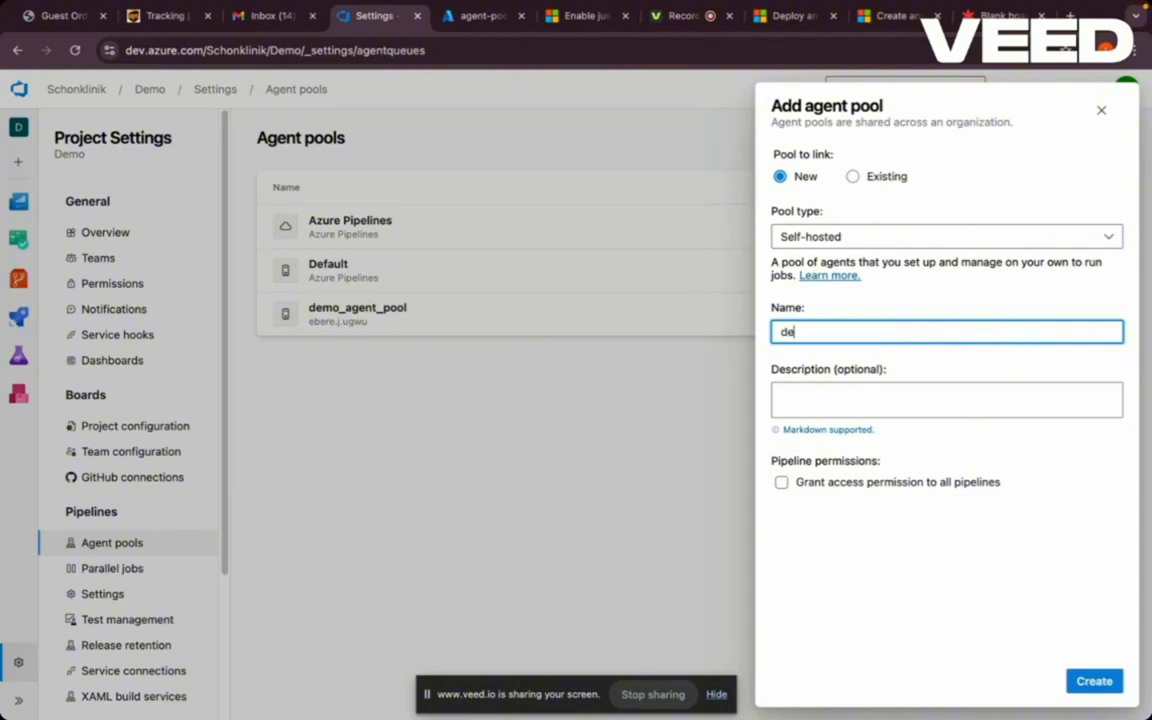
pyautogui.write('v-age')
pyautogui.press('BackSpace')
pyautogui.write('_agent_pool')
pyautogui.click(821, 399)
pyautogui.write('Demo')
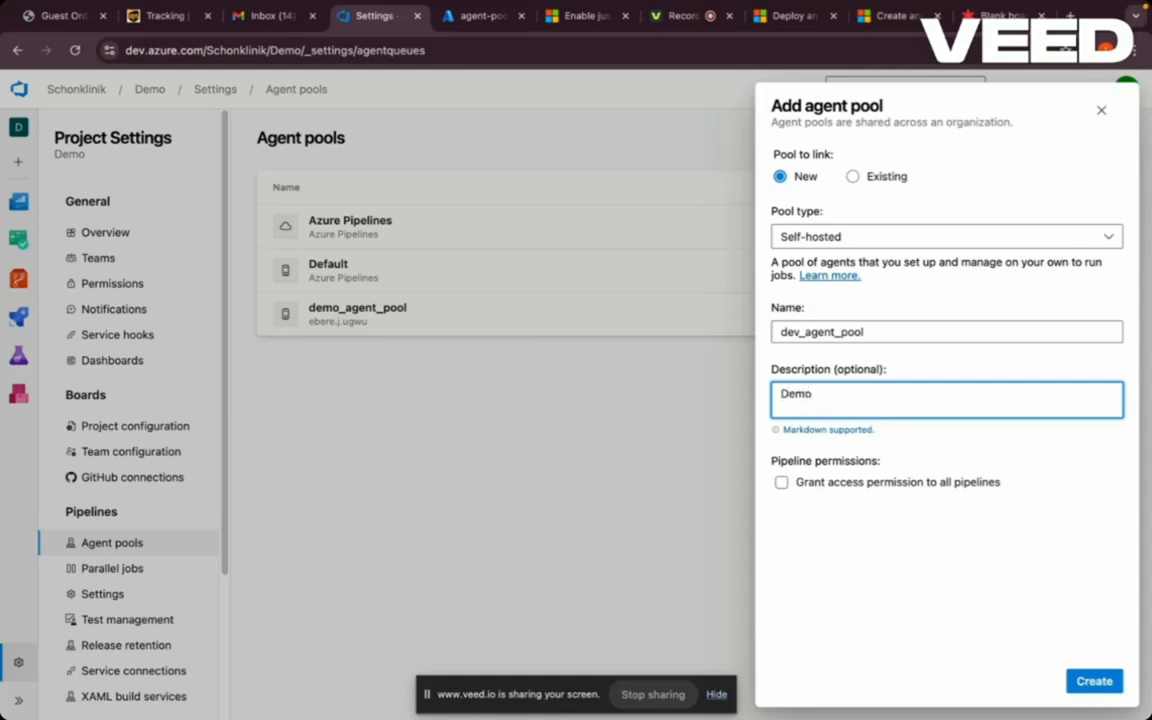
pyautogui.click(781, 483)
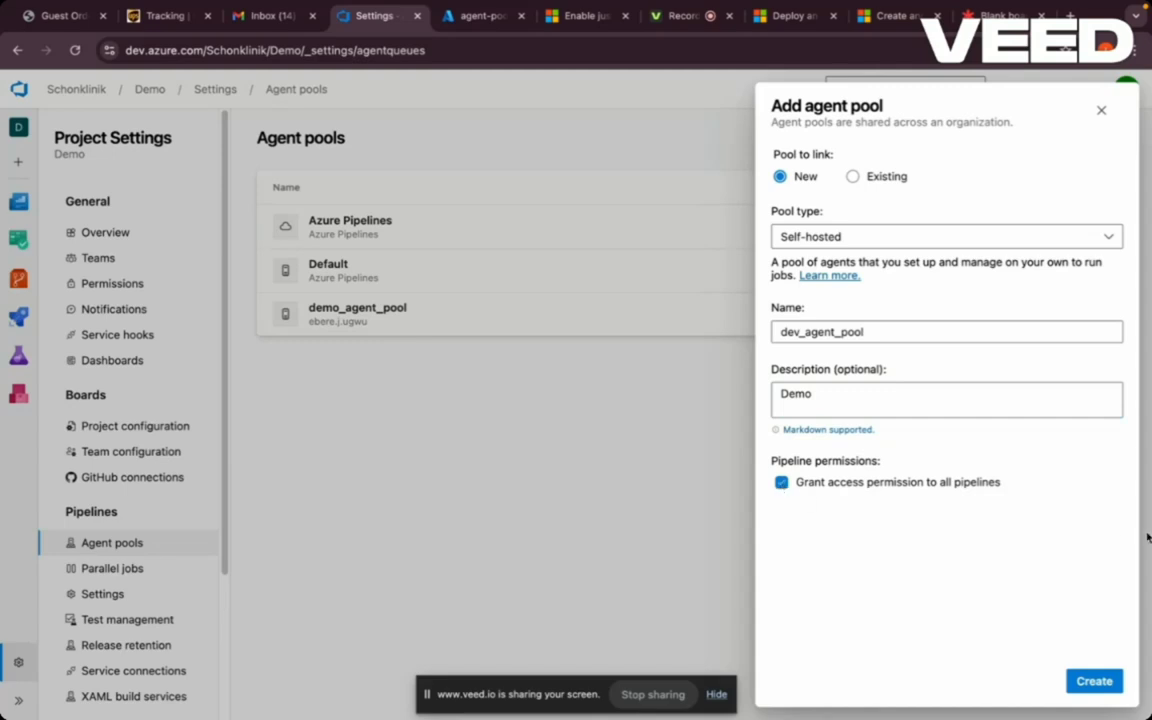
pyautogui.click(1090, 682)
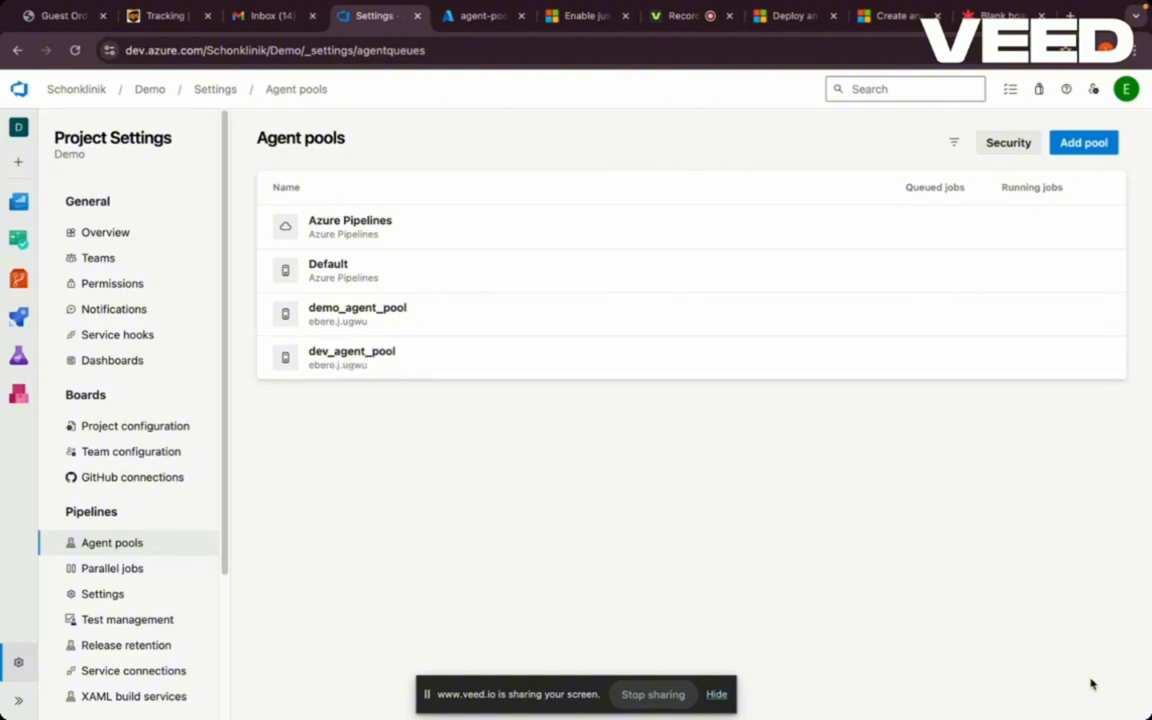
# - From dev_agent_pool's Agents tab, start a new agent and show the Linux setup instructions
pyautogui.click(360, 367)
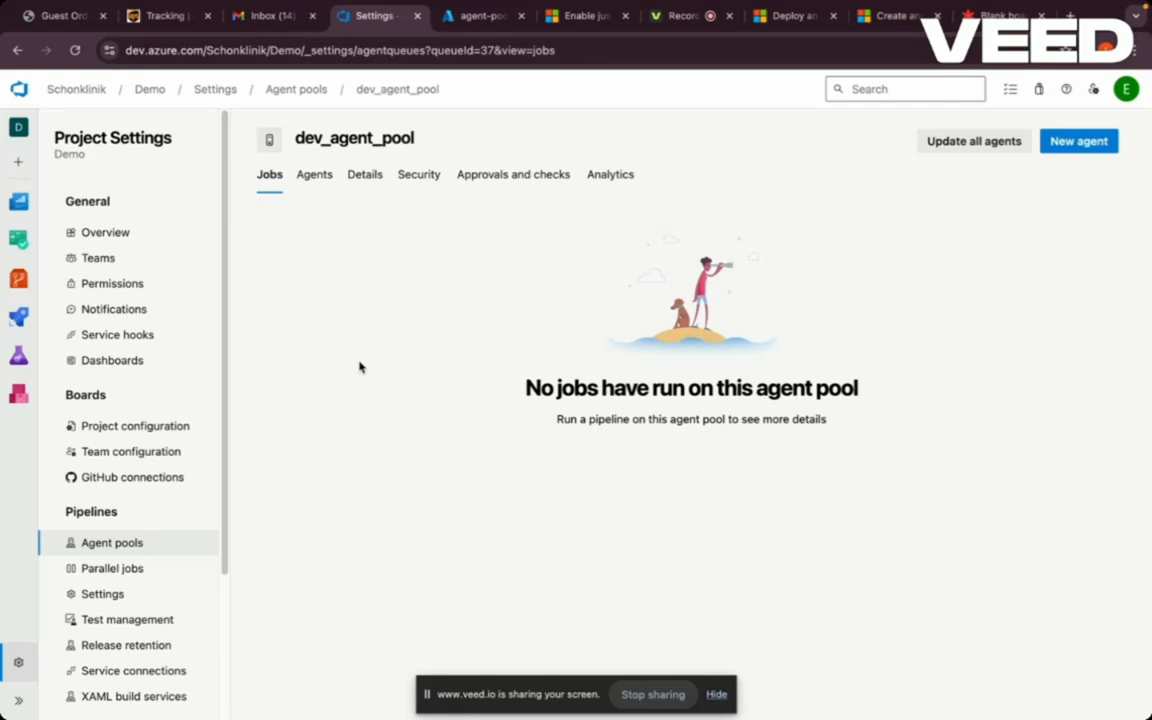
pyautogui.click(315, 176)
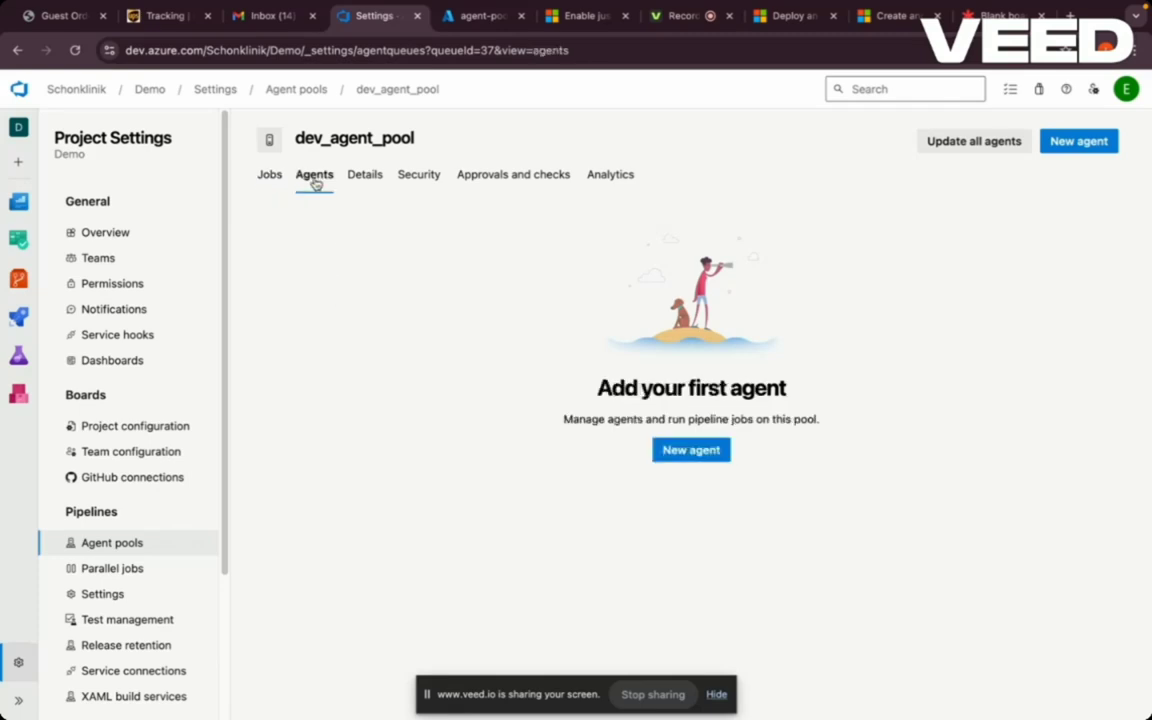
pyautogui.click(1084, 145)
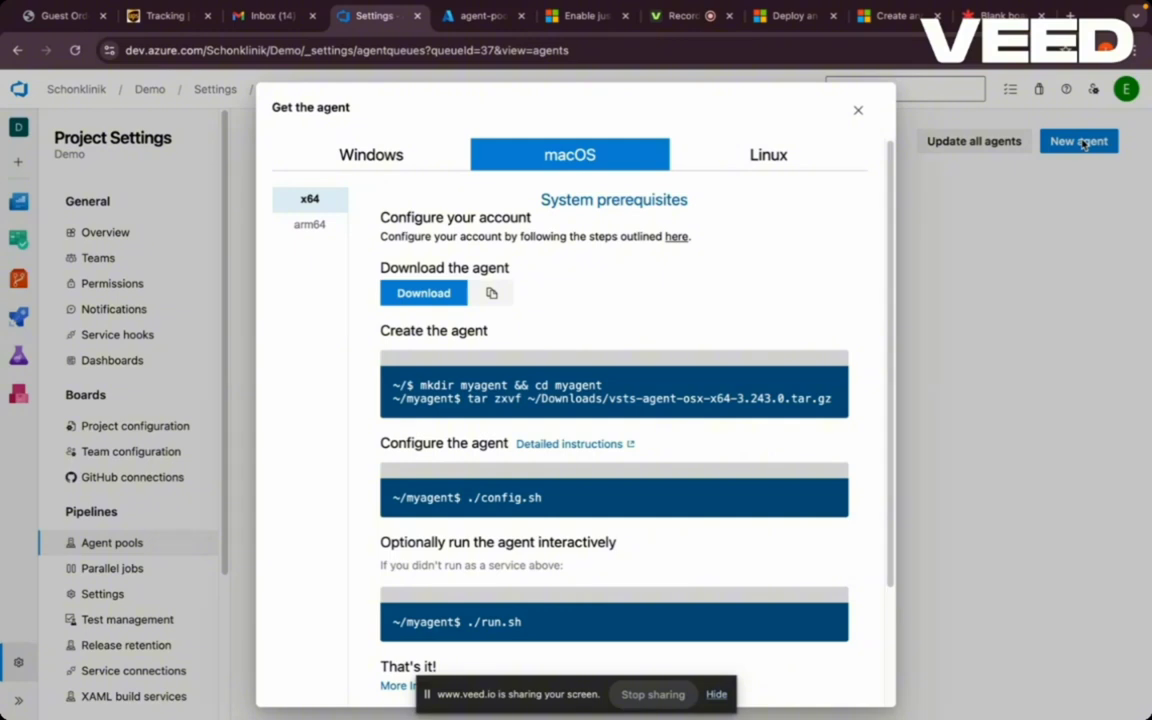
pyautogui.click(772, 164)
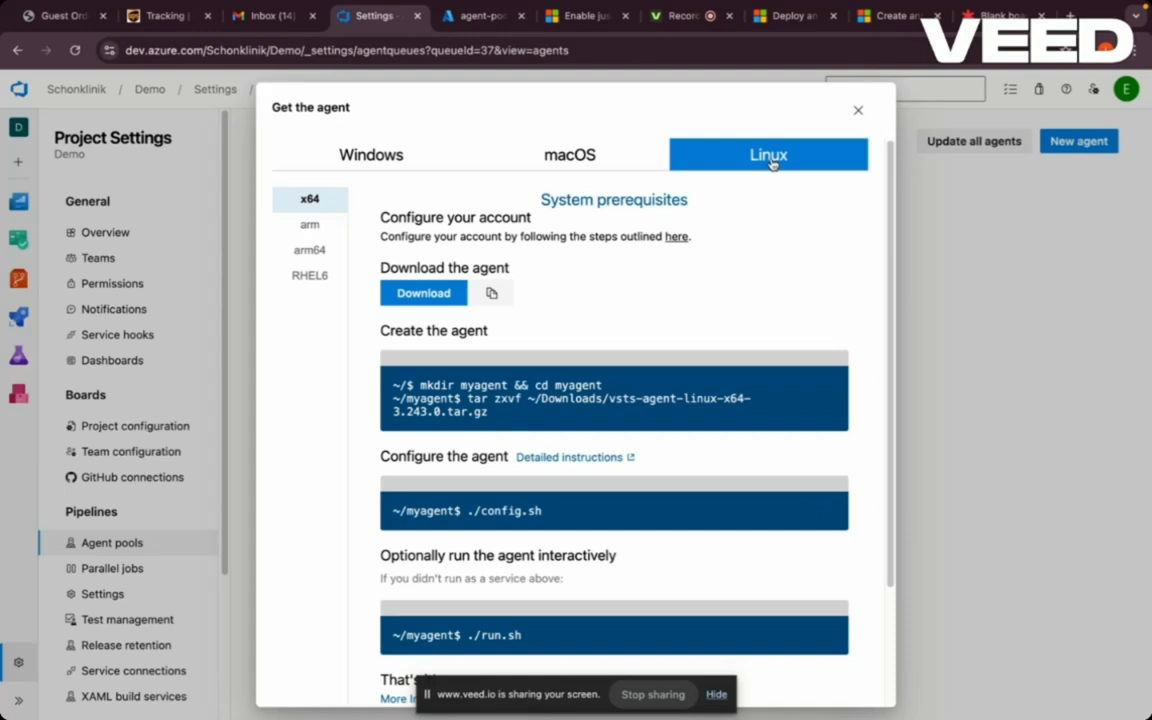
# - In the Azure portal, go from Home to Virtual machines and expand the Create options
pyautogui.click(464, 20)
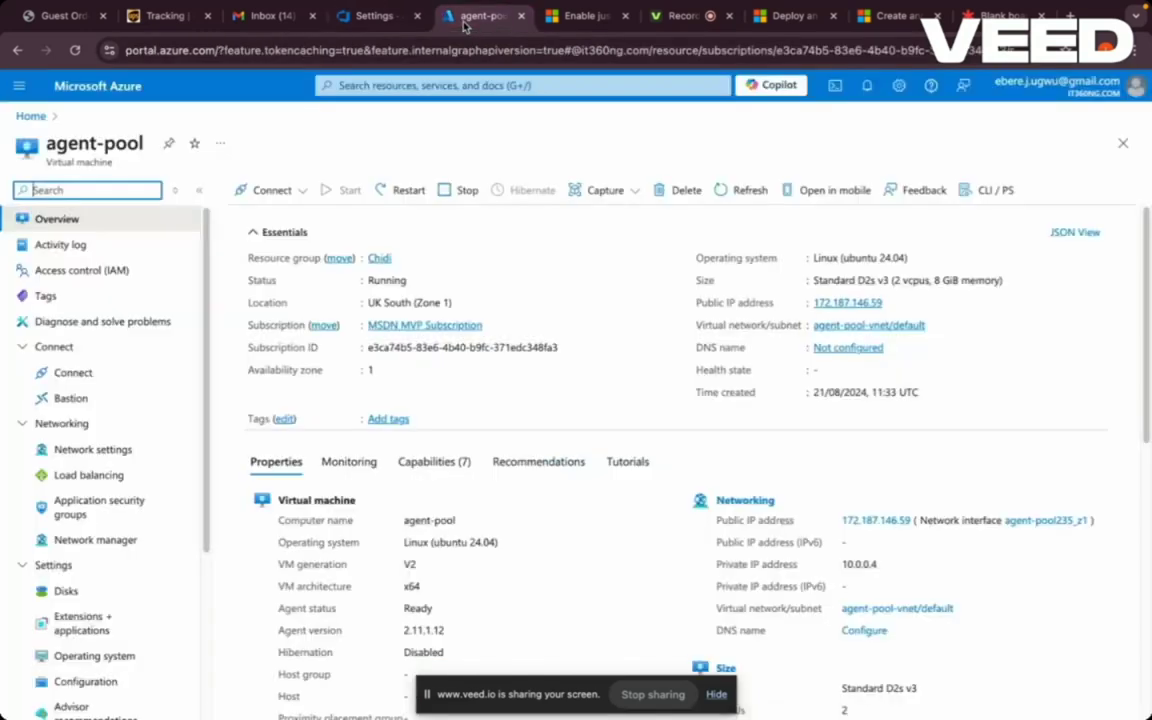
pyautogui.click(30, 117)
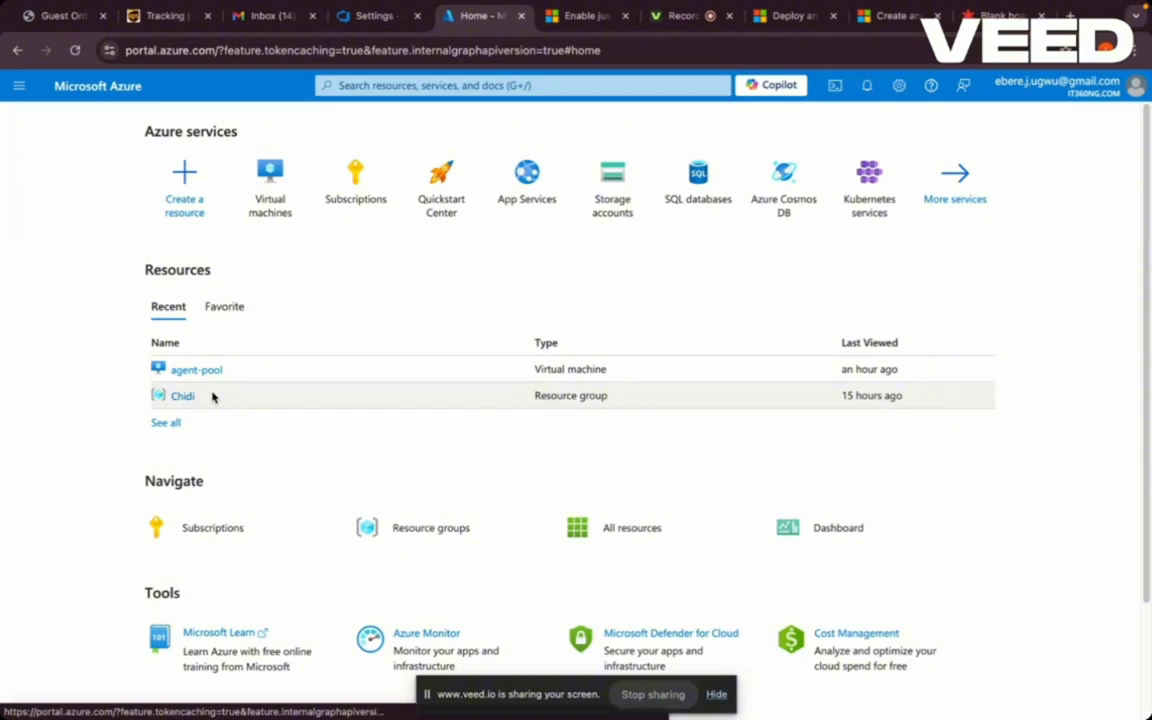
pyautogui.click(270, 205)
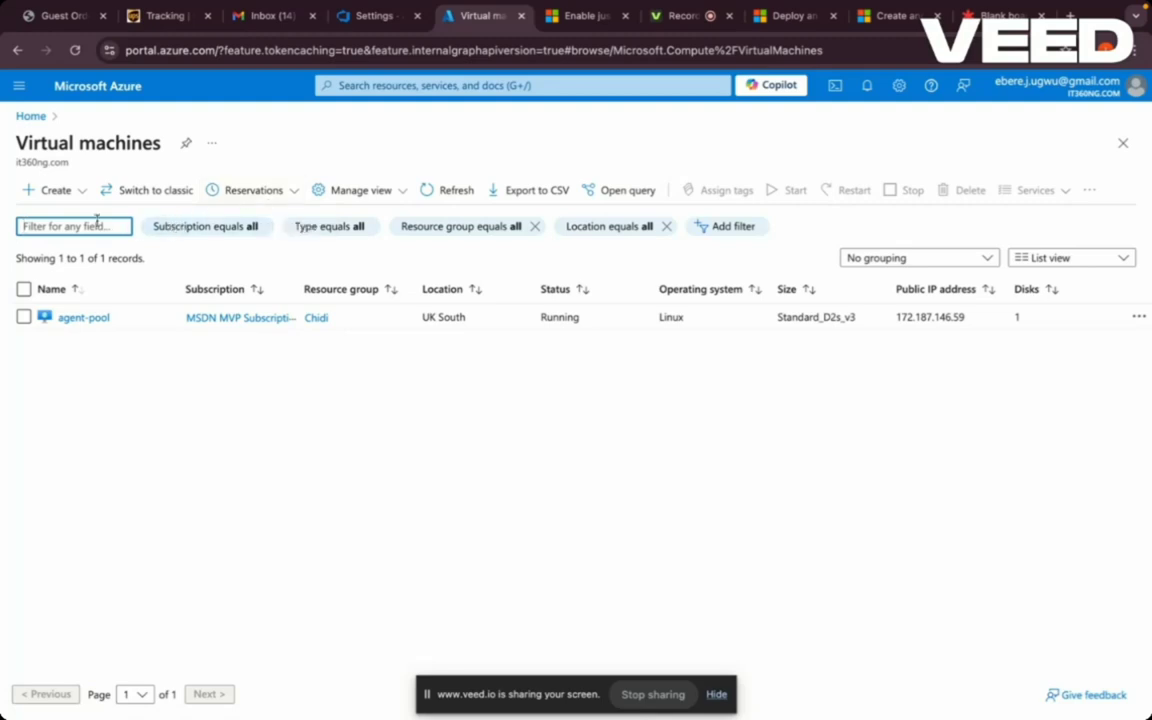
pyautogui.click(52, 192)
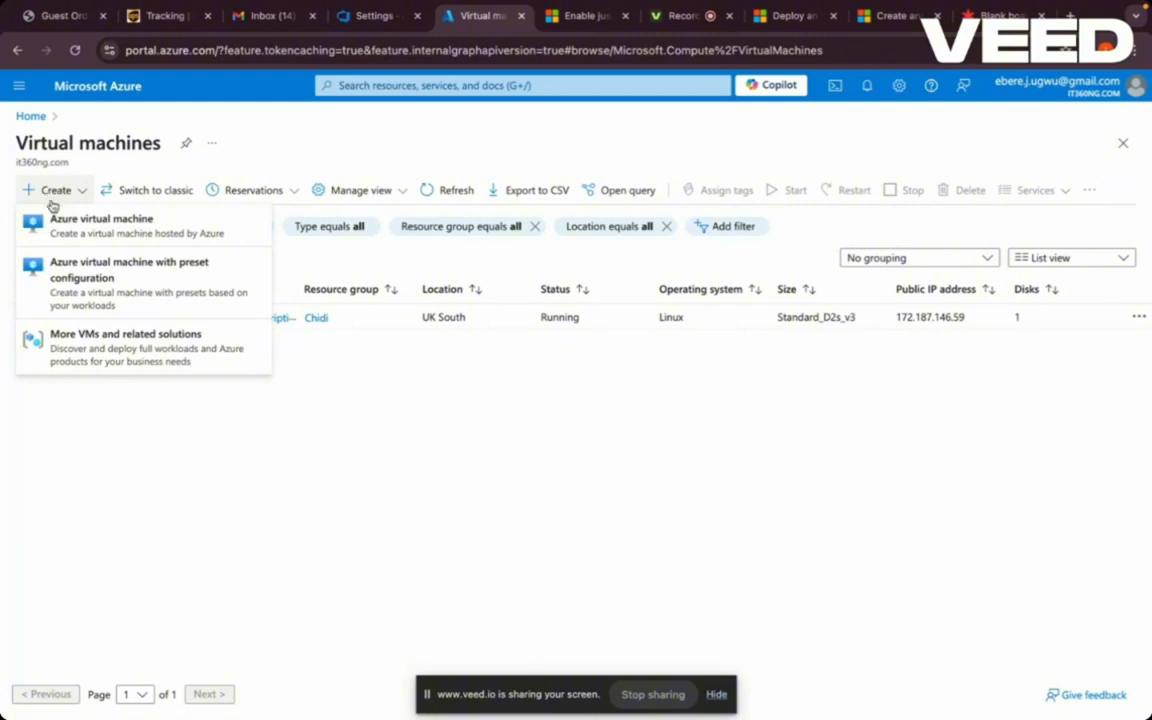
pyautogui.click(45, 192)
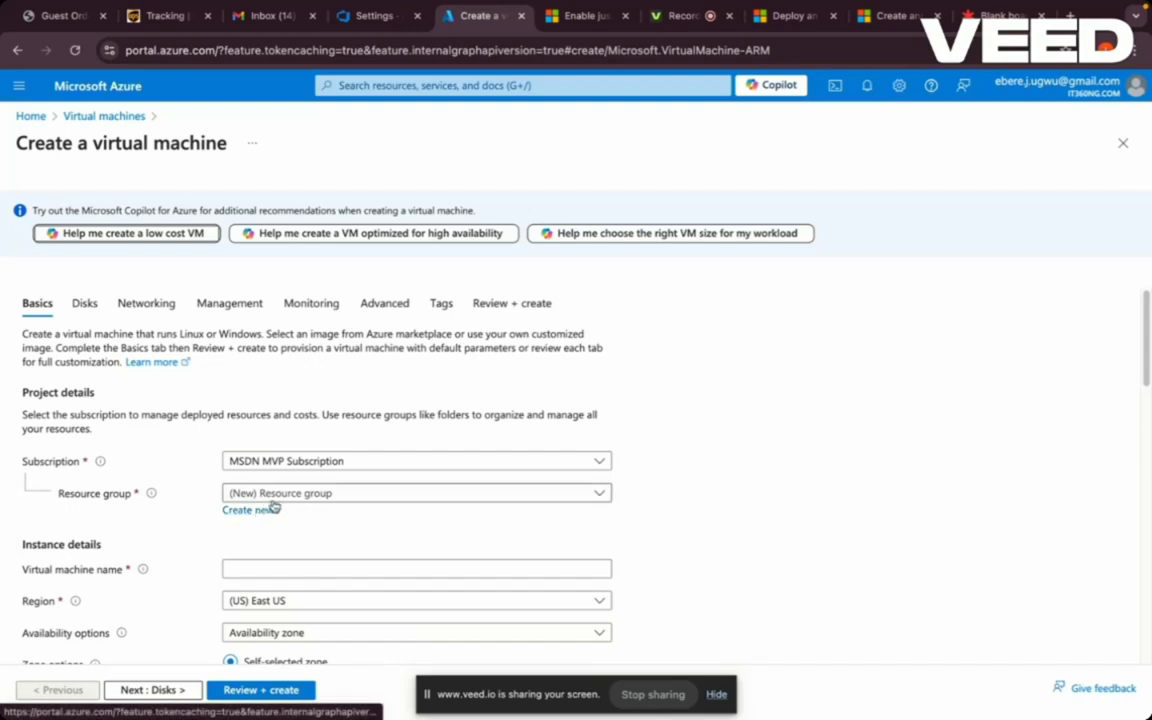
pyautogui.click(300, 493)
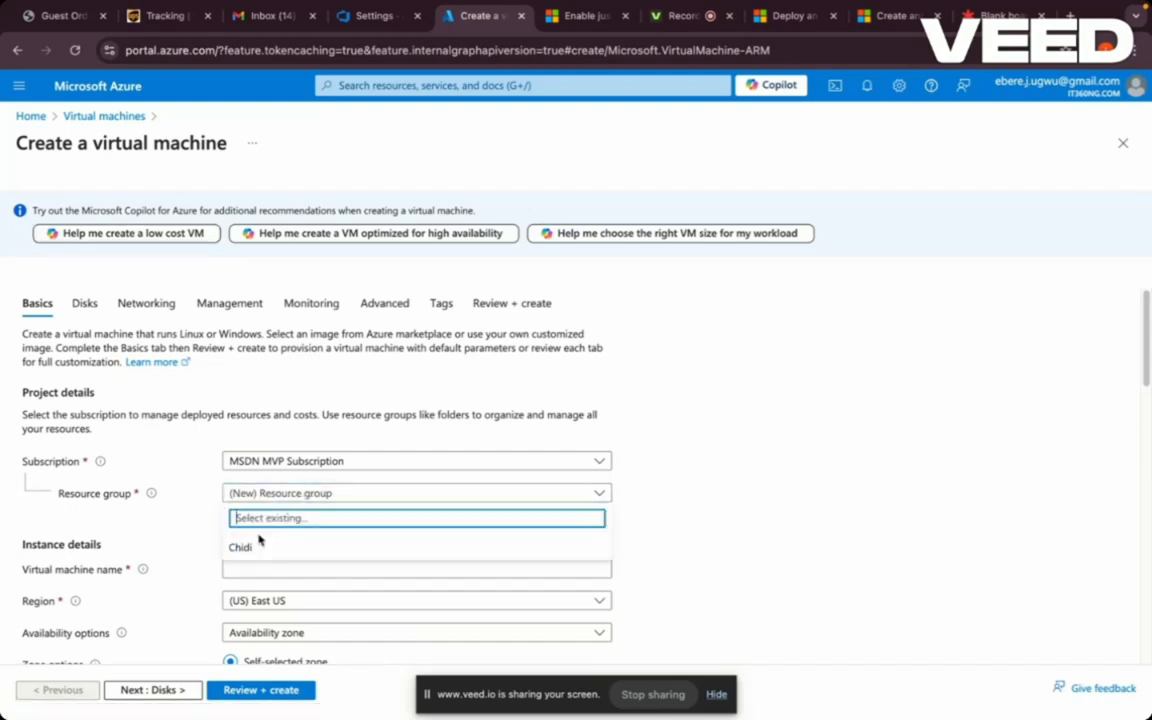
pyautogui.click(252, 547)
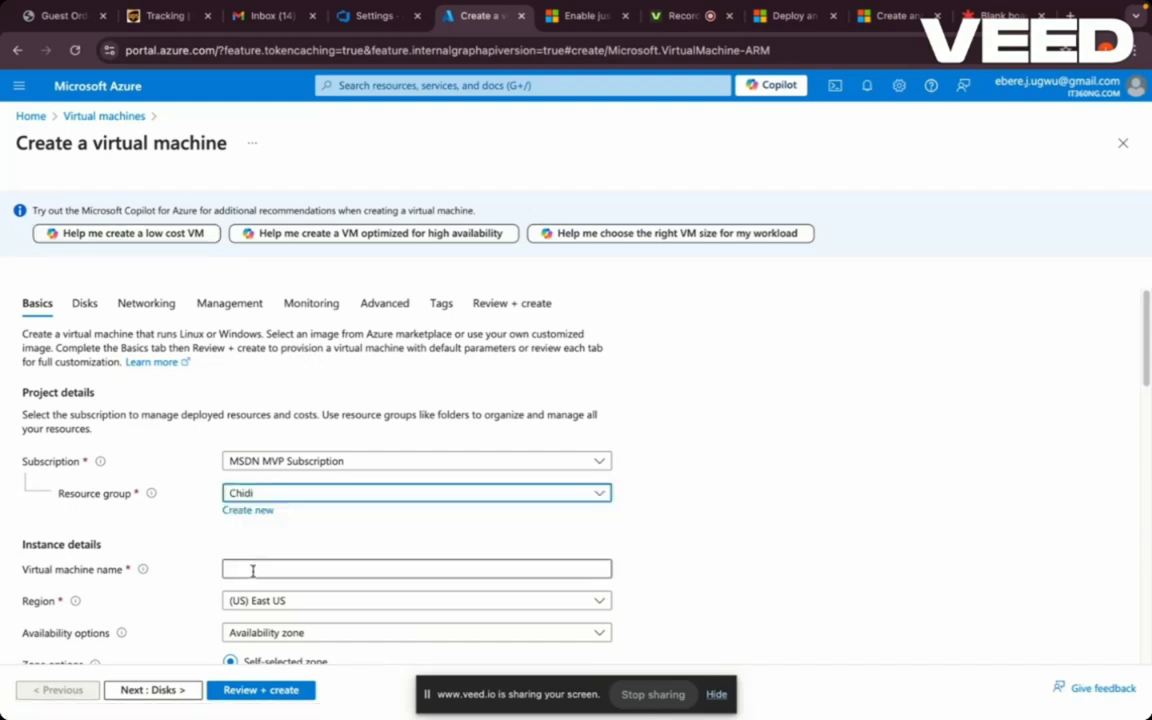
pyautogui.click(252, 569)
pyautogui.write('test')
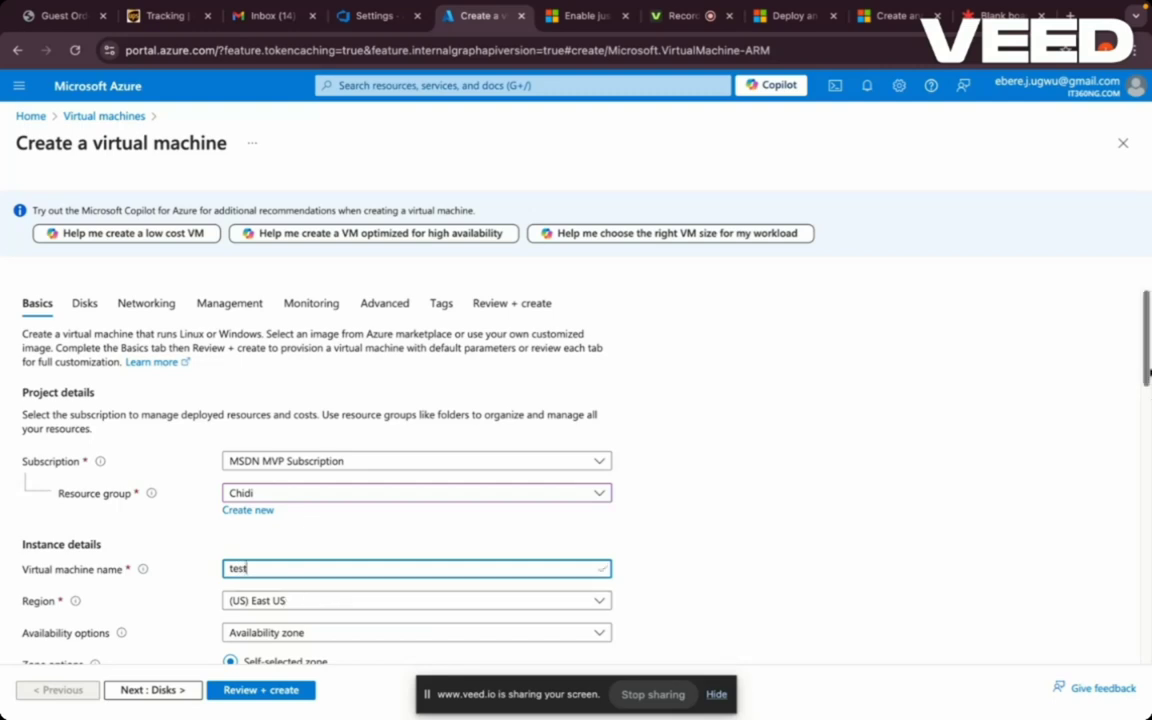
pyautogui.moveTo(1148, 371); pyautogui.dragTo(1148, 457)
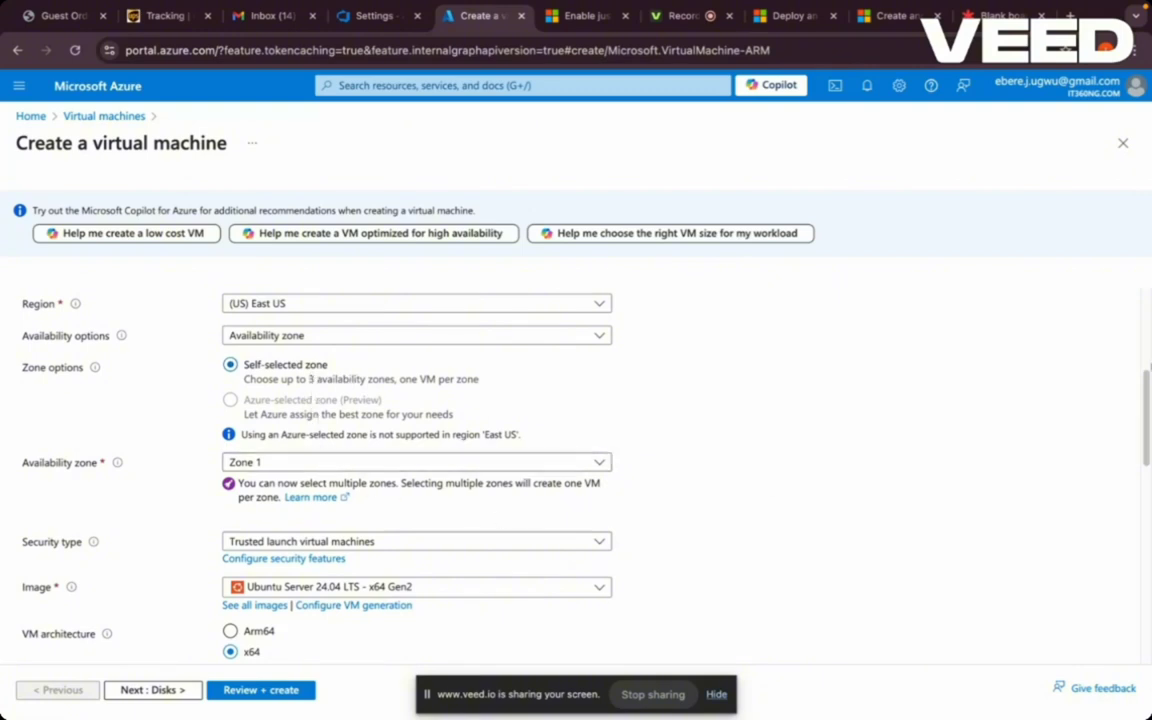
pyautogui.moveTo(1148, 386); pyautogui.dragTo(1148, 432)
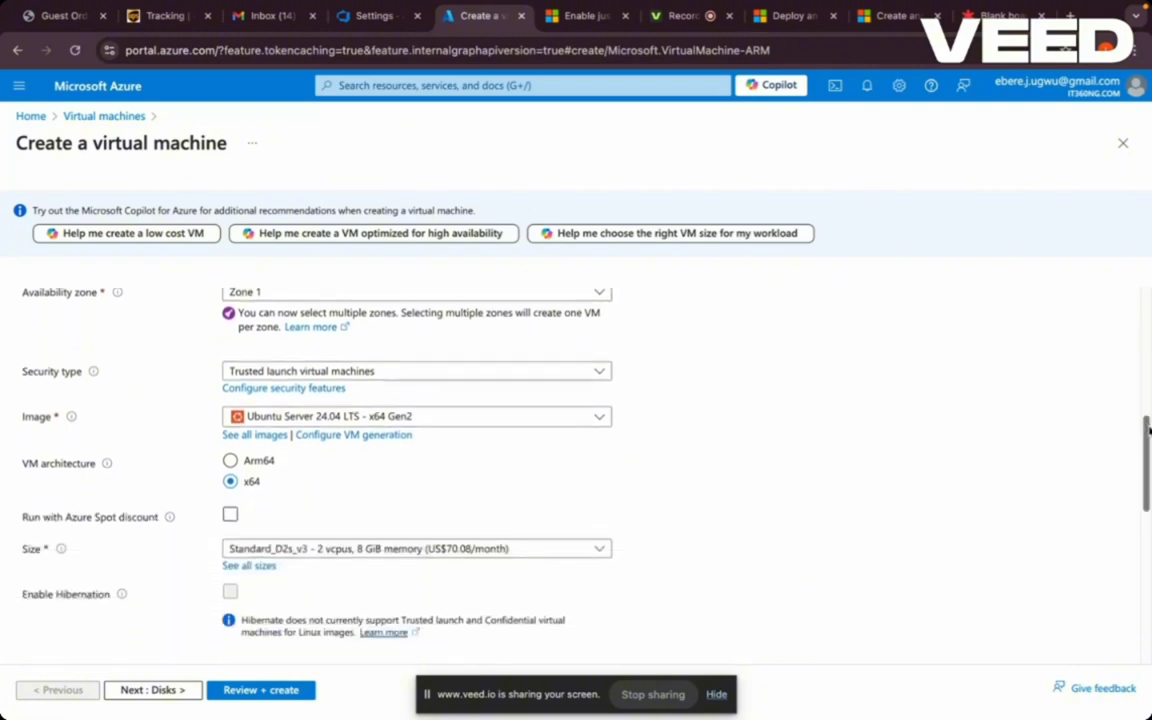
pyautogui.click(599, 419)
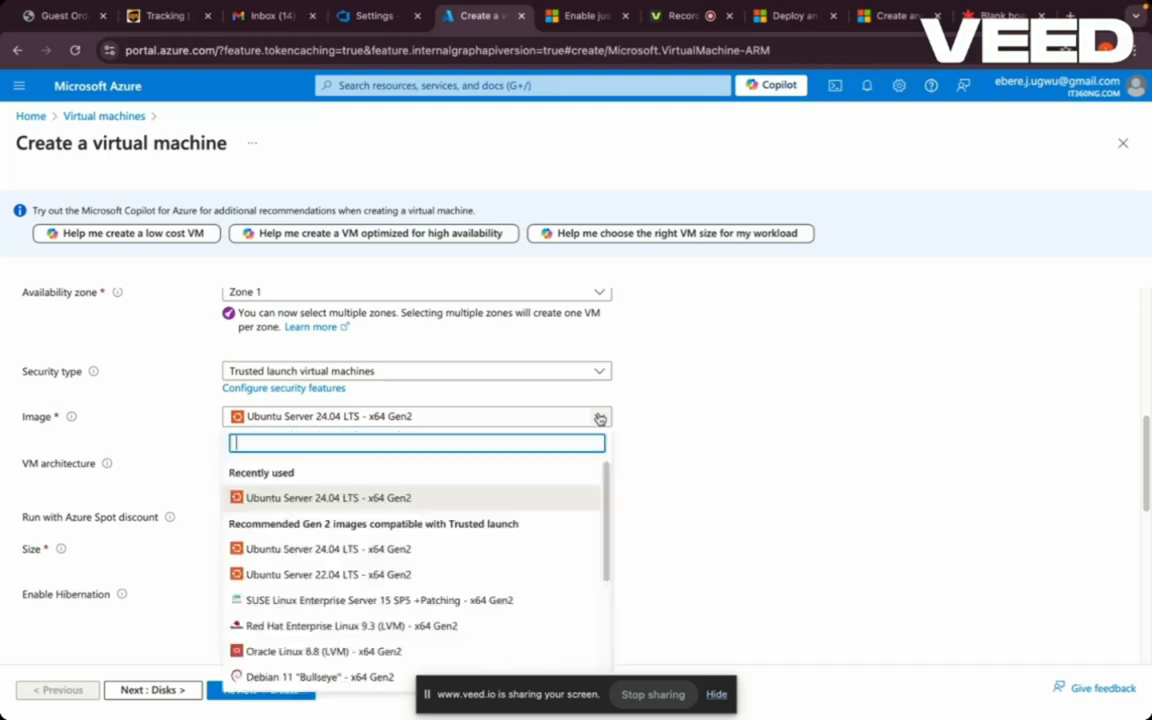
pyautogui.moveTo(607, 471); pyautogui.dragTo(613, 437)
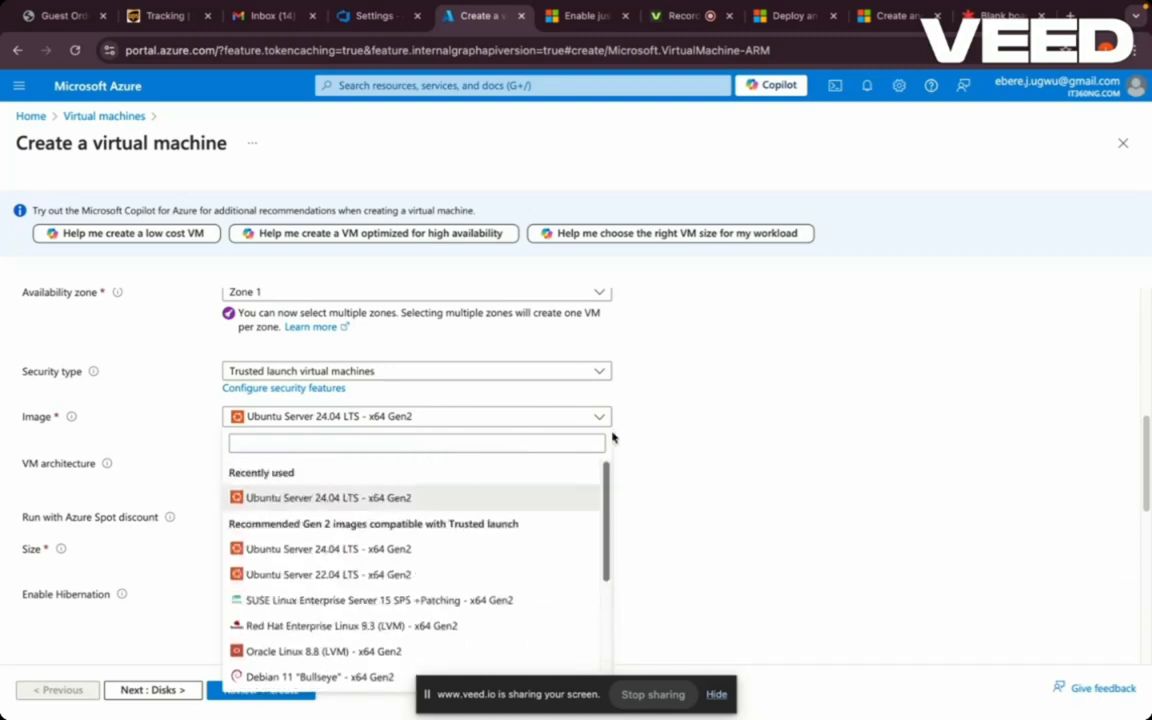
pyautogui.click(498, 419)
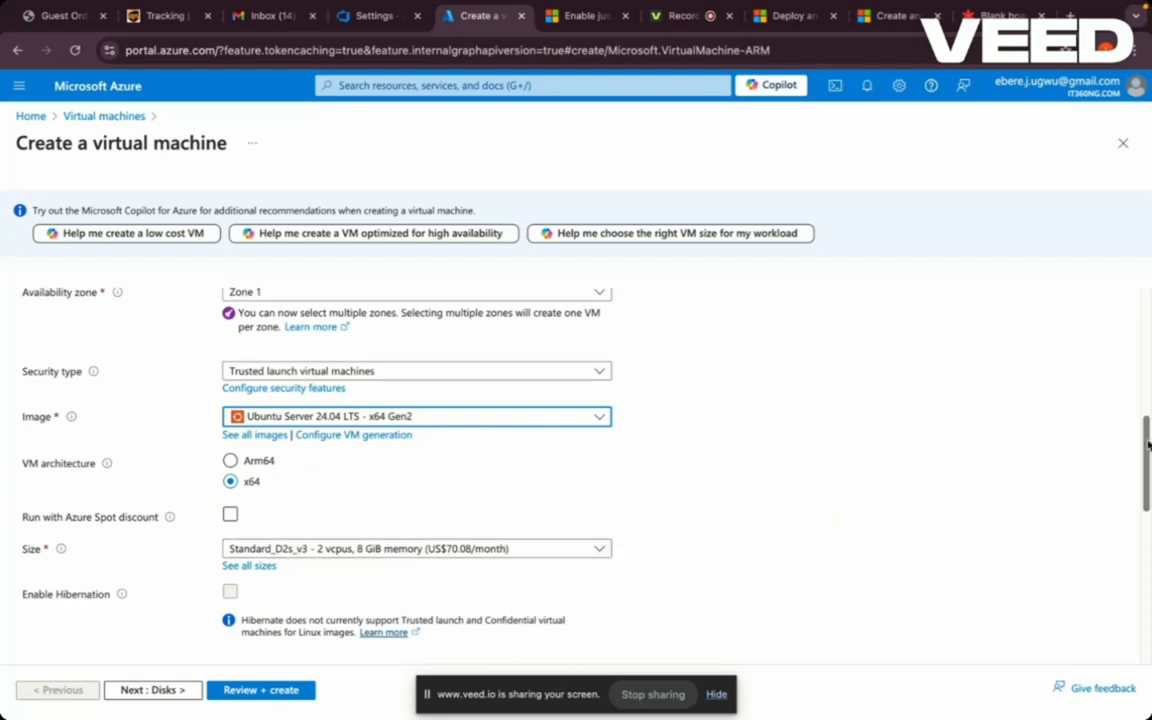
# - Keep Standard_D2s_v3 as the VM size, then check the test_key SSH key and port 22 inbound rule
pyautogui.moveTo(1147, 445); pyautogui.dragTo(1147, 500)
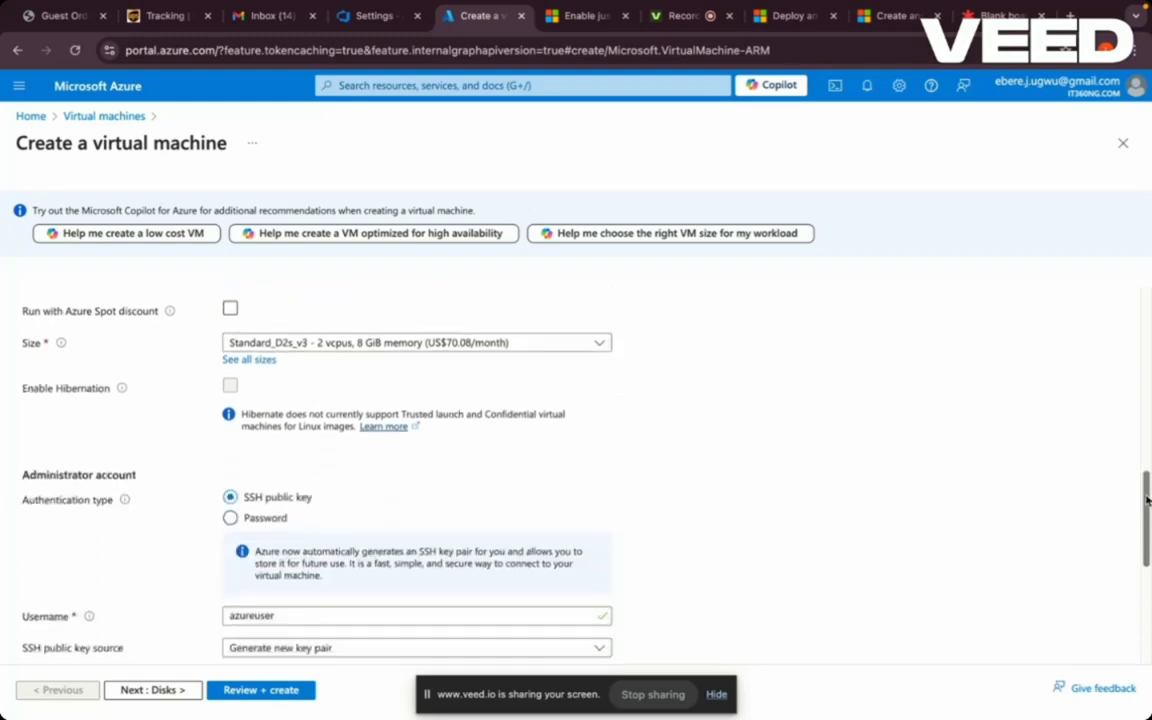
pyautogui.click(600, 343)
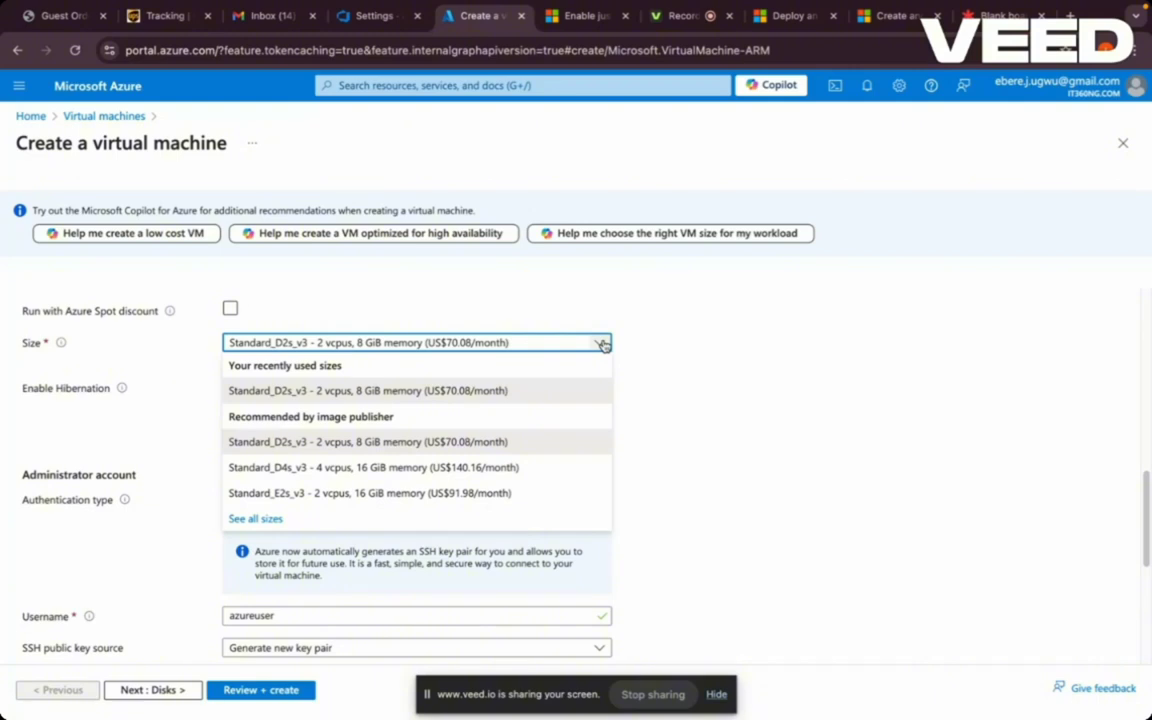
pyautogui.click(270, 519)
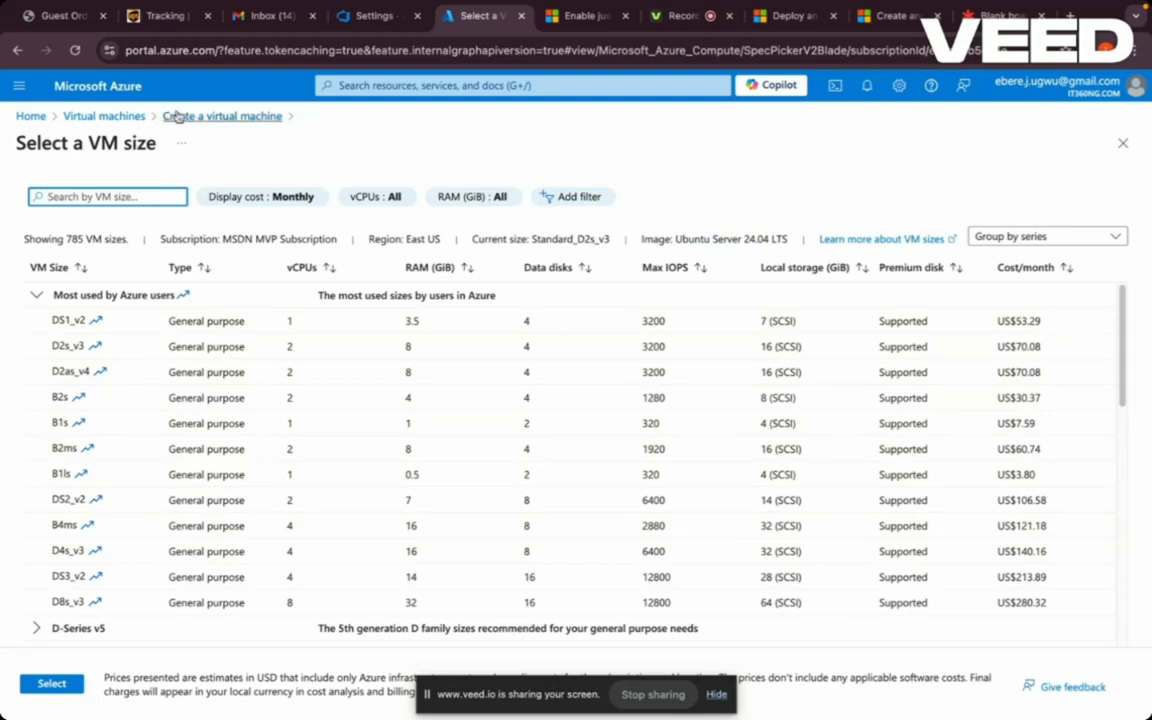
pyautogui.click(17, 50)
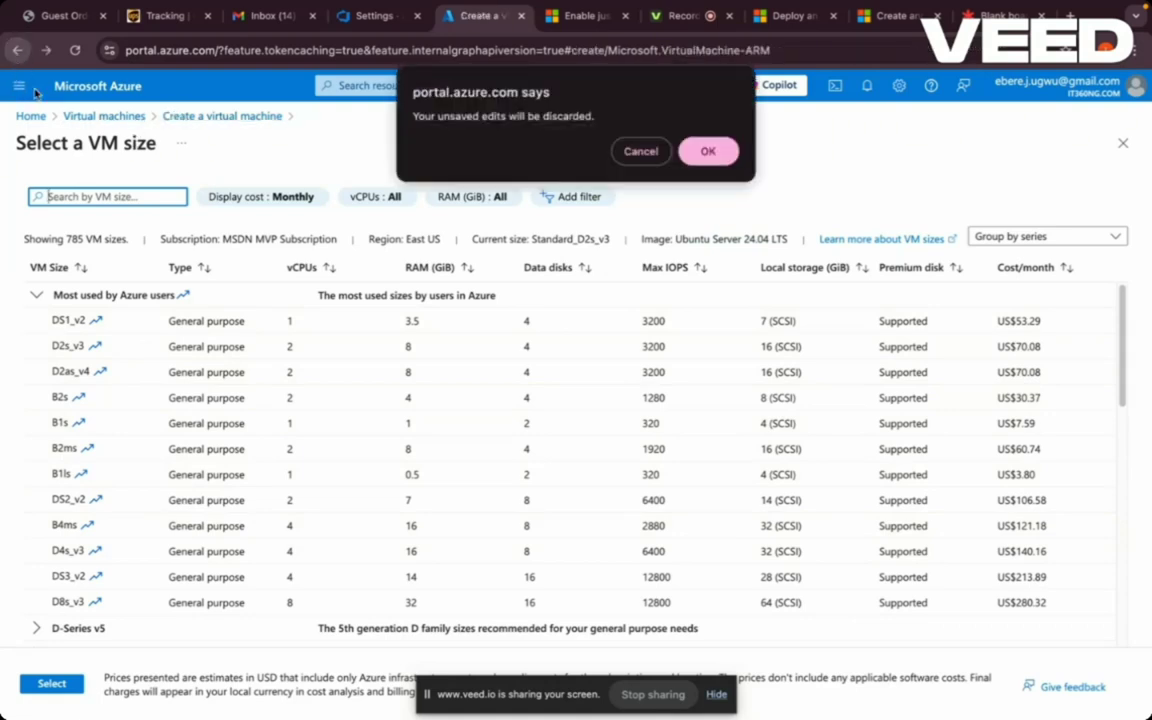
pyautogui.click(641, 153)
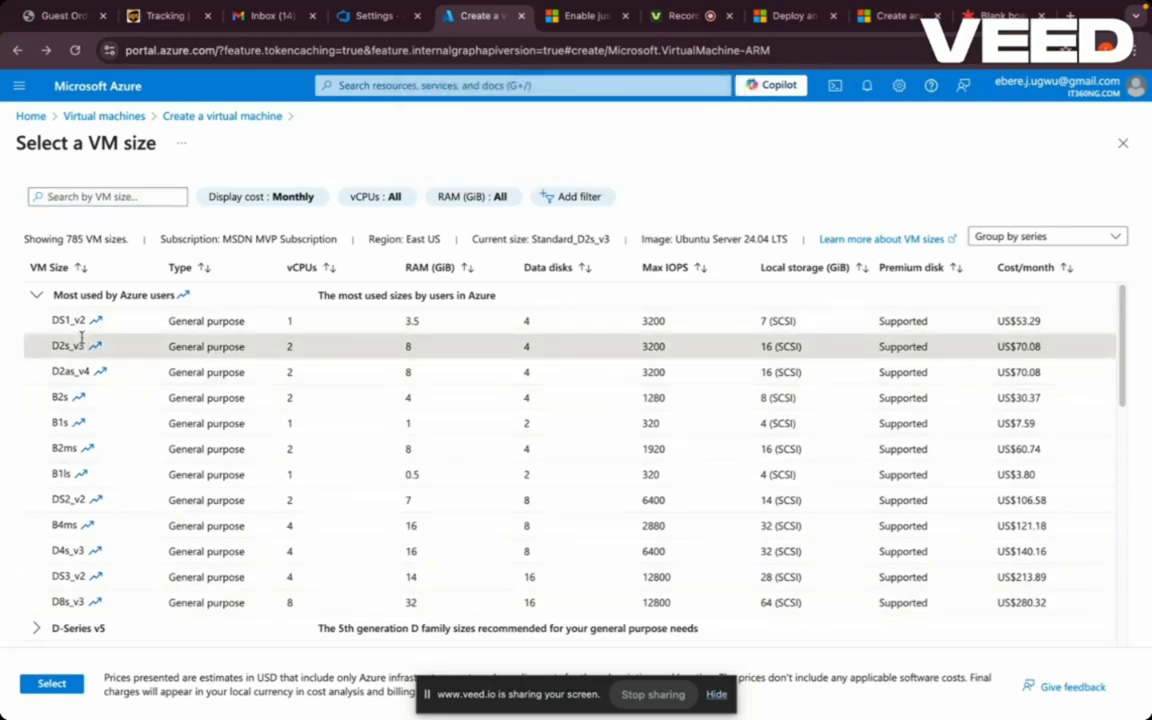
pyautogui.click(52, 683)
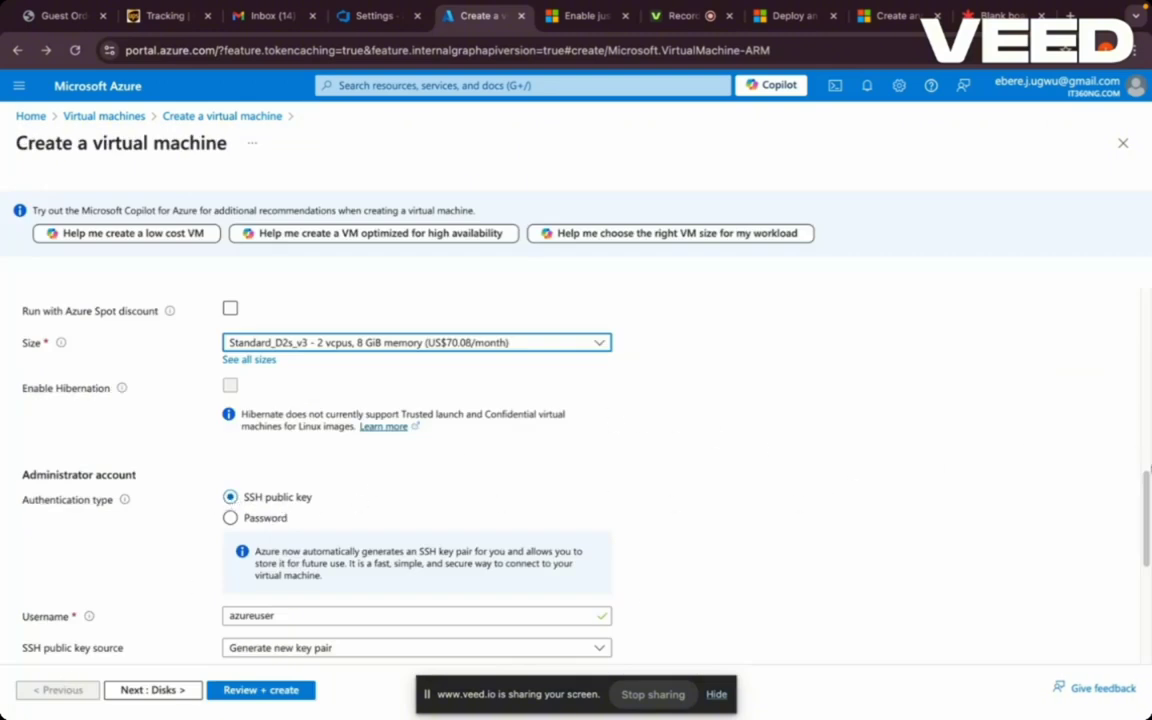
pyautogui.scroll(-3, 1032, 470)
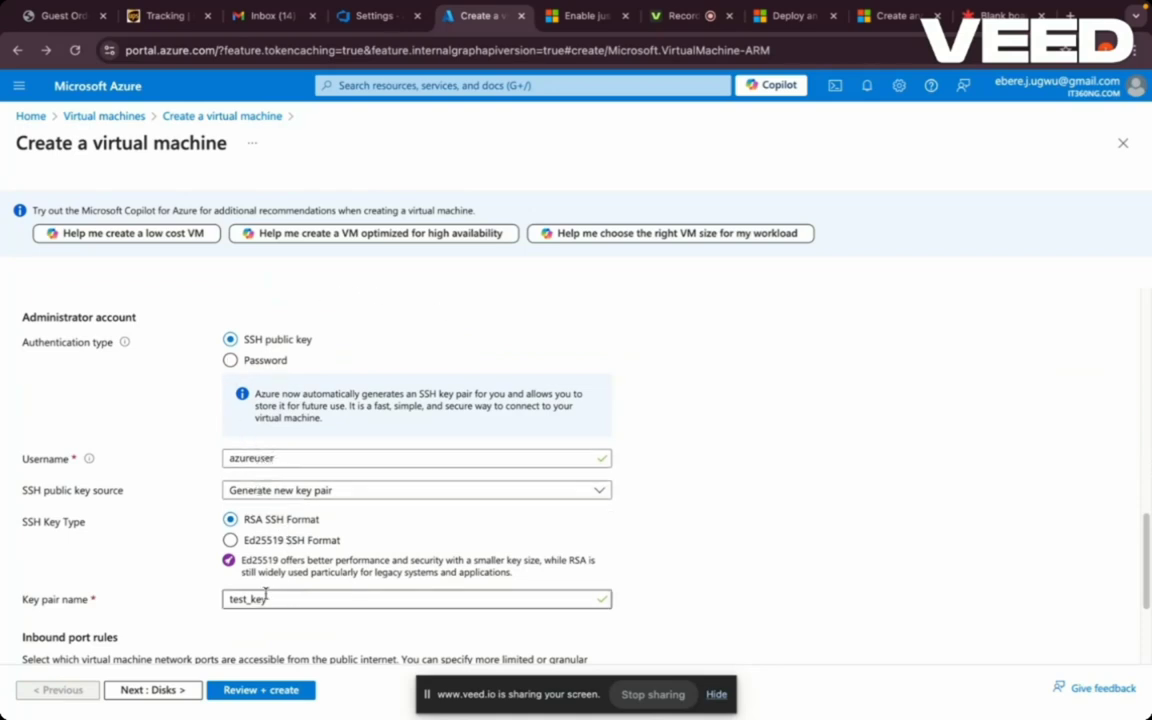
pyautogui.moveTo(1147, 548); pyautogui.dragTo(1147, 598)
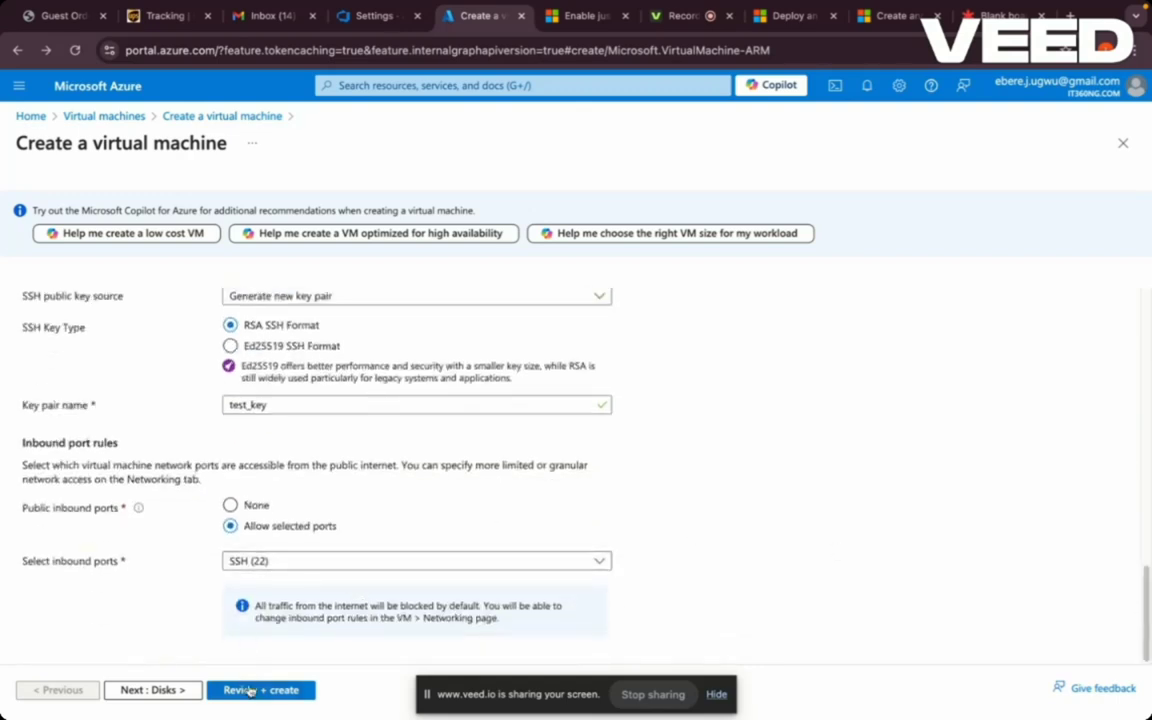
# - Step through the new VM's Disks and Networking settings
pyautogui.click(152, 690)
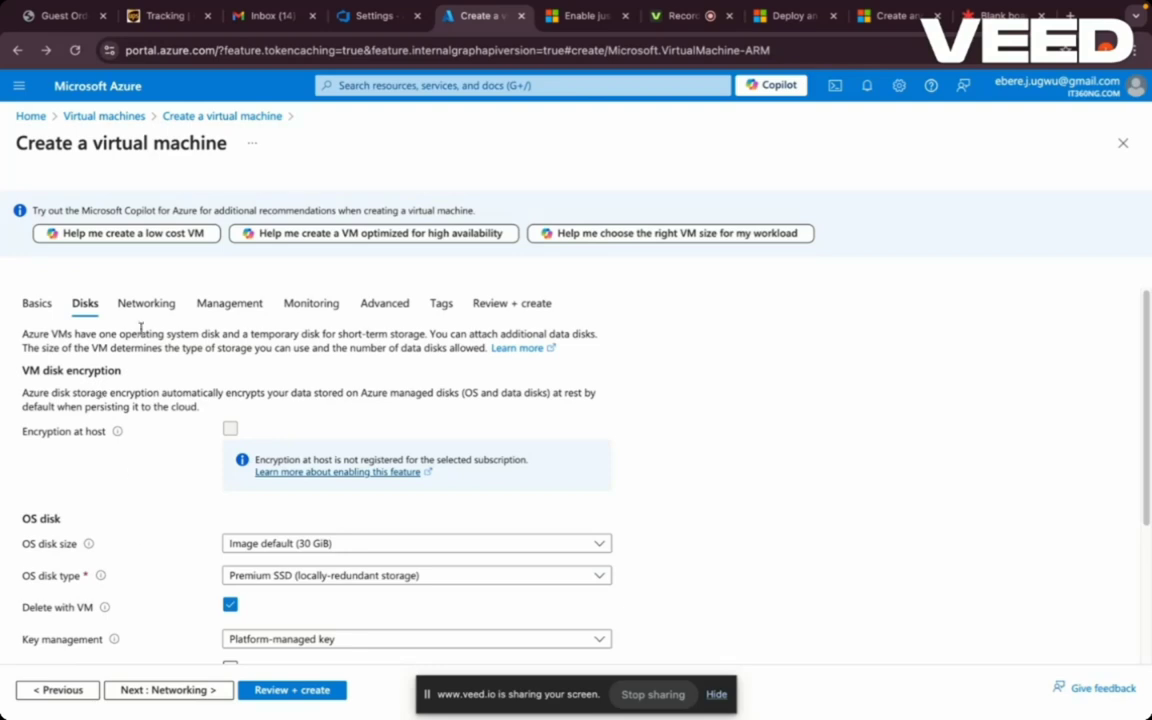
pyautogui.click(147, 310)
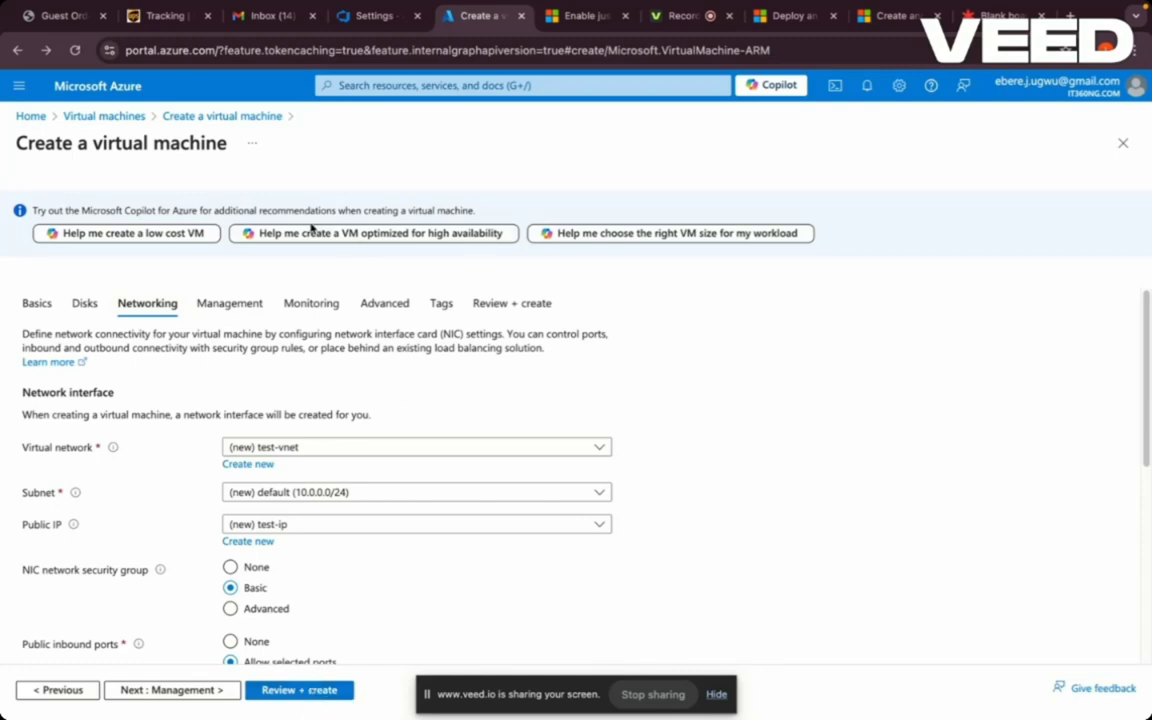
# - Open the agent-pool VM's Connect page and show the Native SSH instructions with the ssh command
pyautogui.click(100, 118)
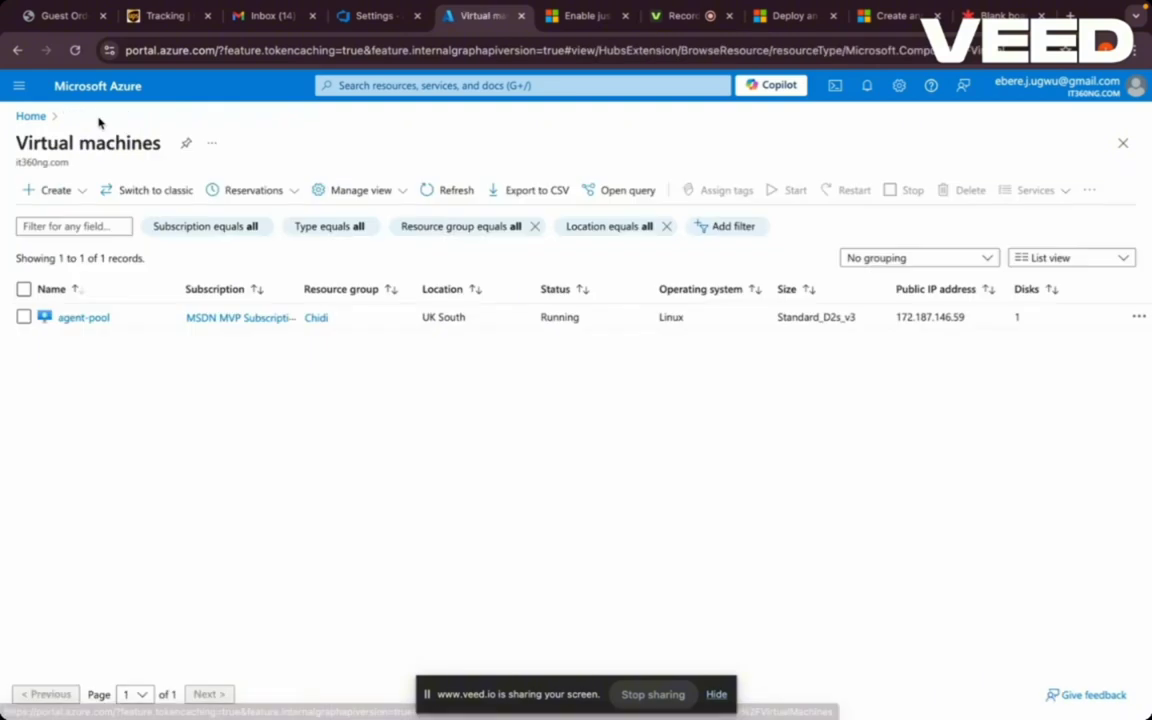
pyautogui.click(84, 318)
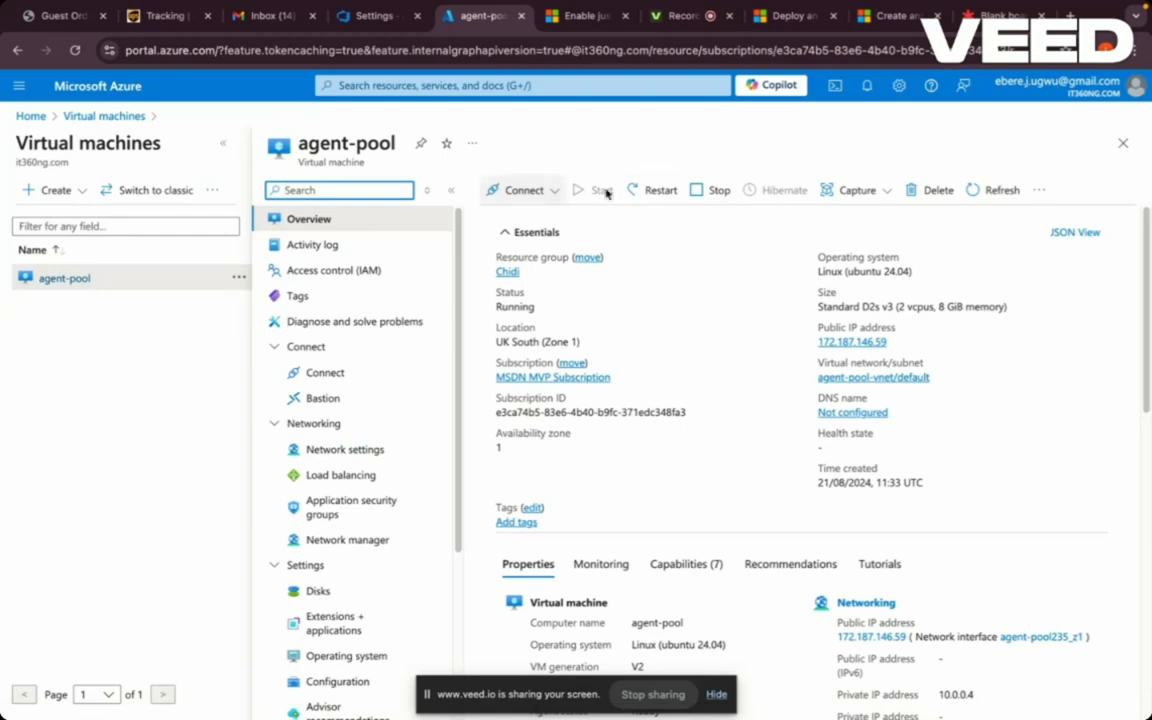
pyautogui.click(557, 195)
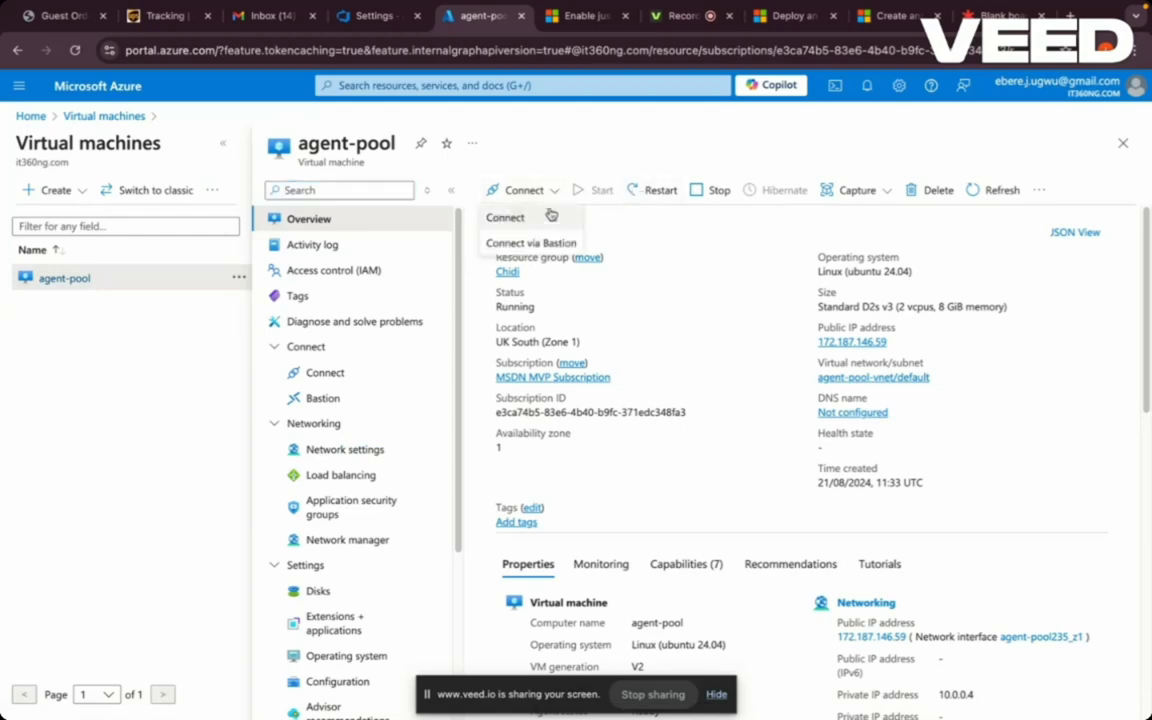
pyautogui.click(538, 218)
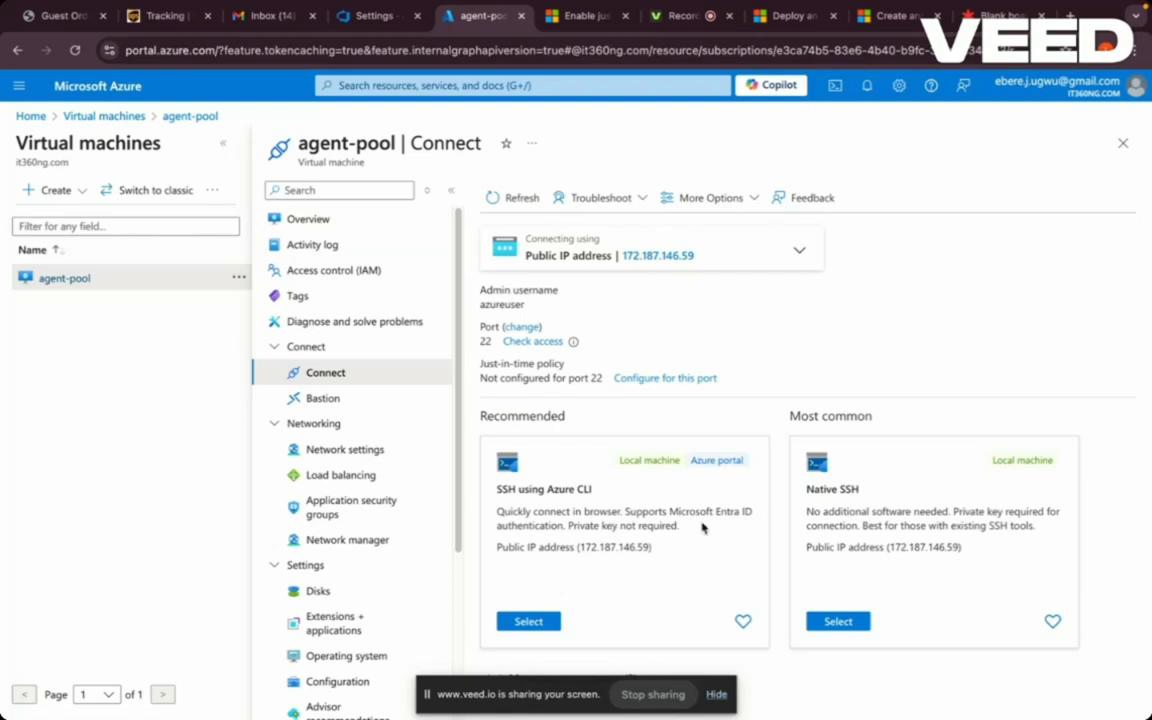
pyautogui.click(840, 622)
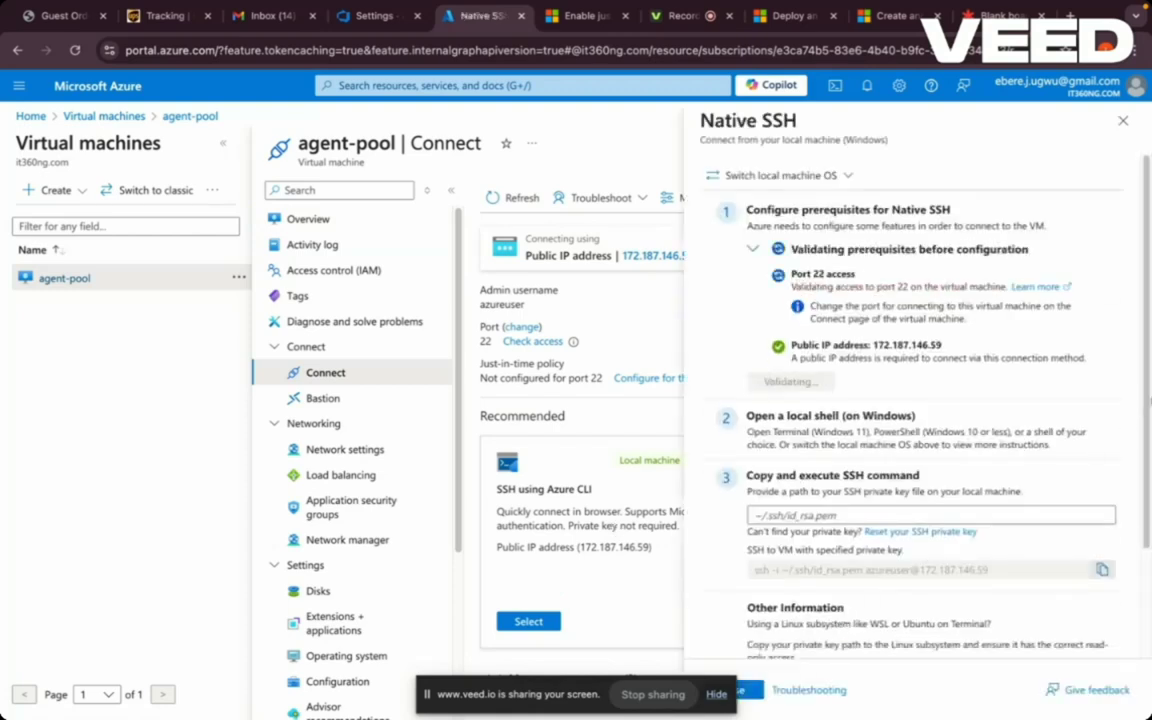
pyautogui.moveTo(1148, 404); pyautogui.dragTo(1149, 492)
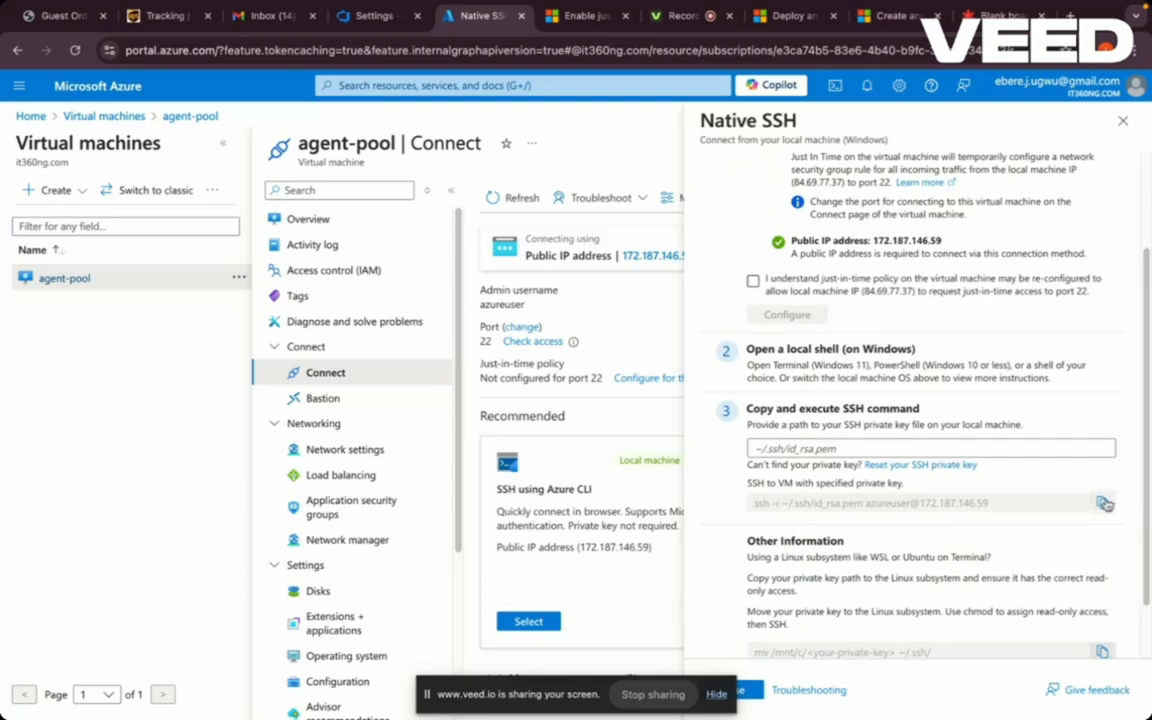
pyautogui.moveTo(460, 685)
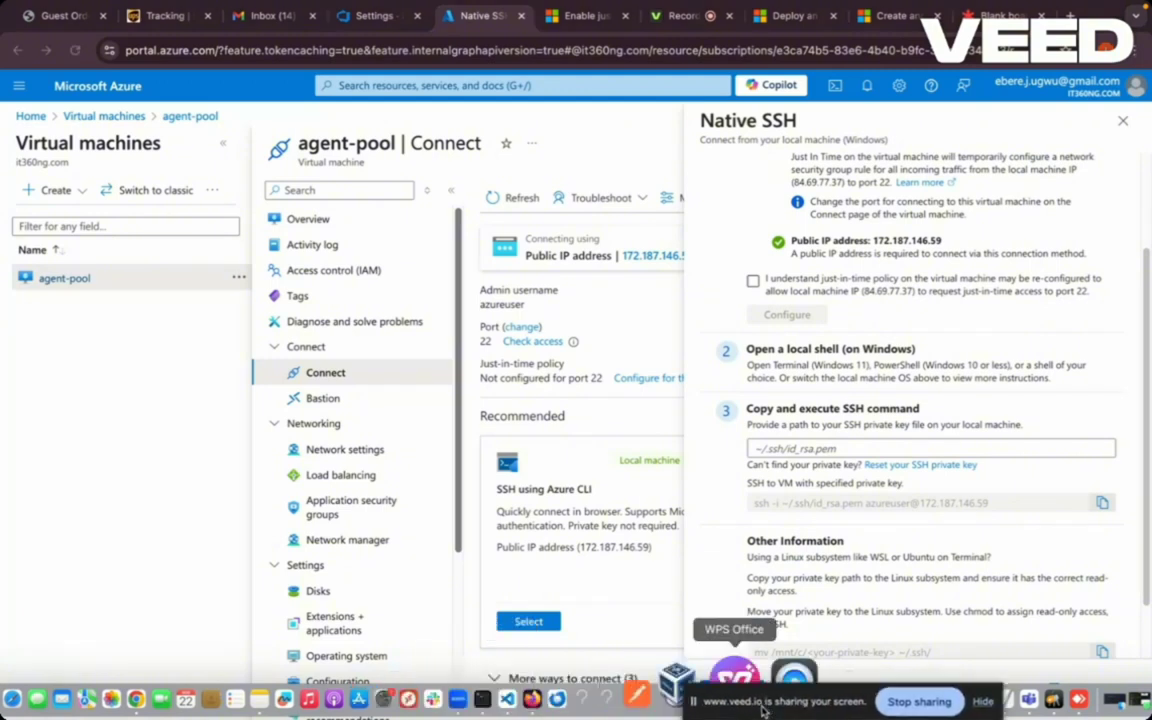
# - Rerun the previous ssh command in Terminal to log into agent-pool, then return to Chrome
pyautogui.click(551, 690)
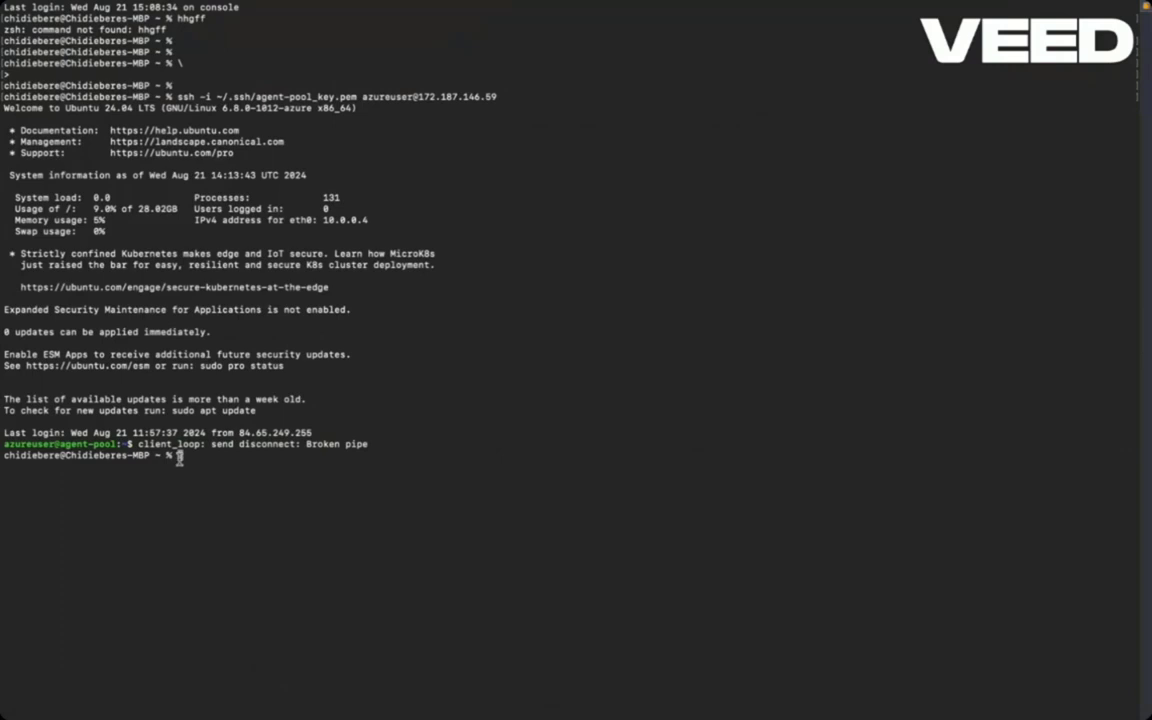
pyautogui.press('Up')
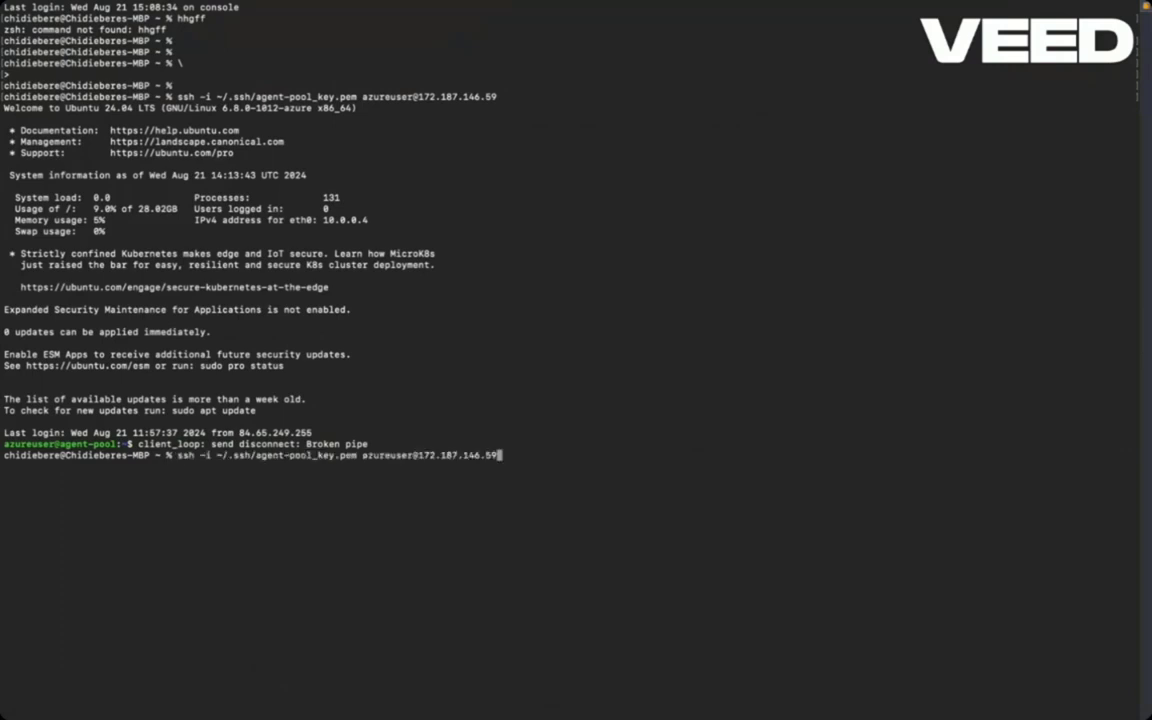
pyautogui.press('Return')
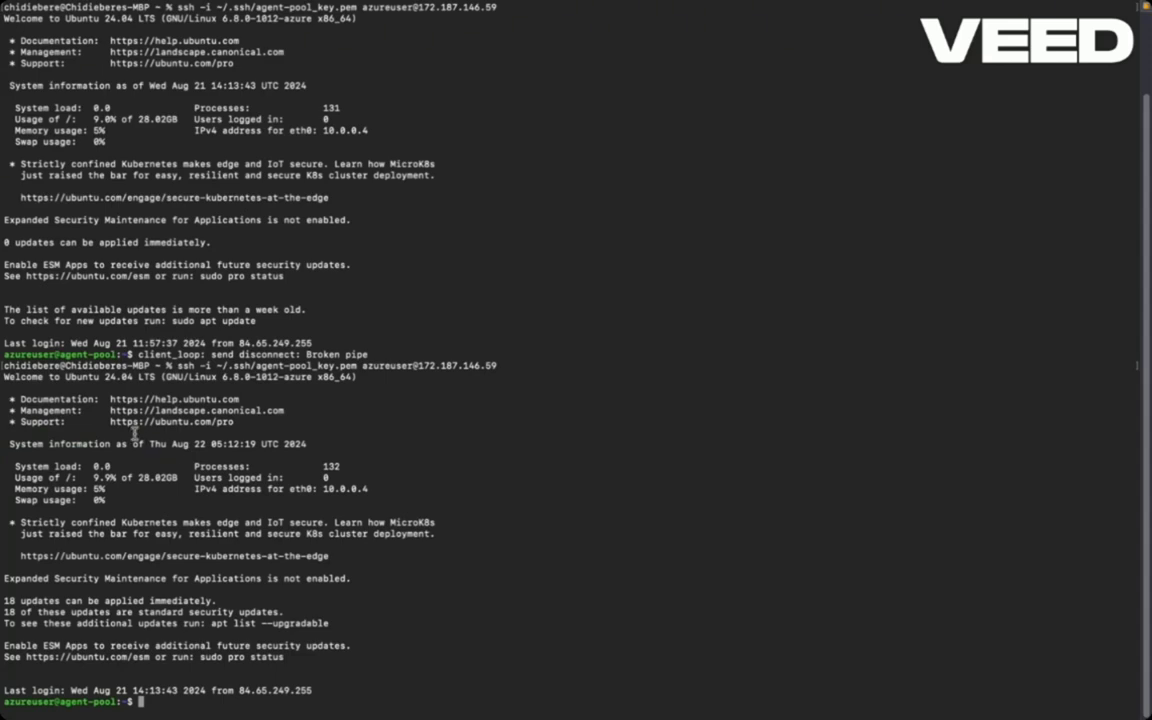
pyautogui.moveTo(255, 712)
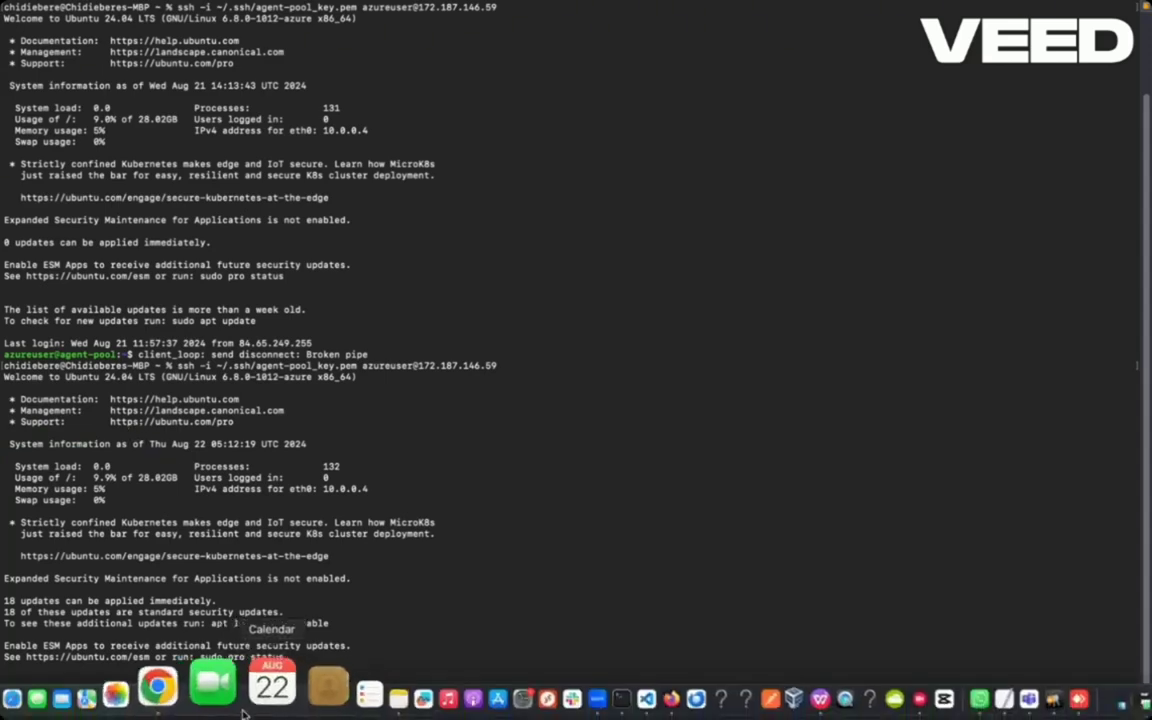
pyautogui.click(210, 698)
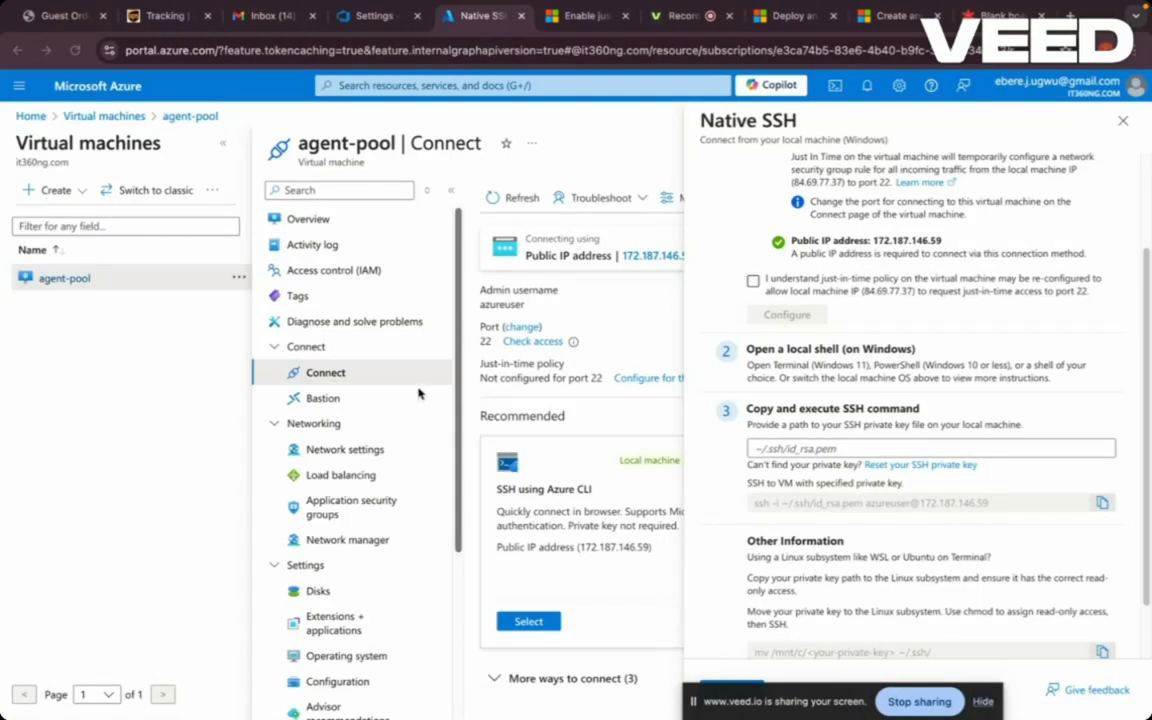
# - Copy the Linux x64 agent download URL from Azure DevOps and return to the Terminal SSH session
pyautogui.click(366, 20)
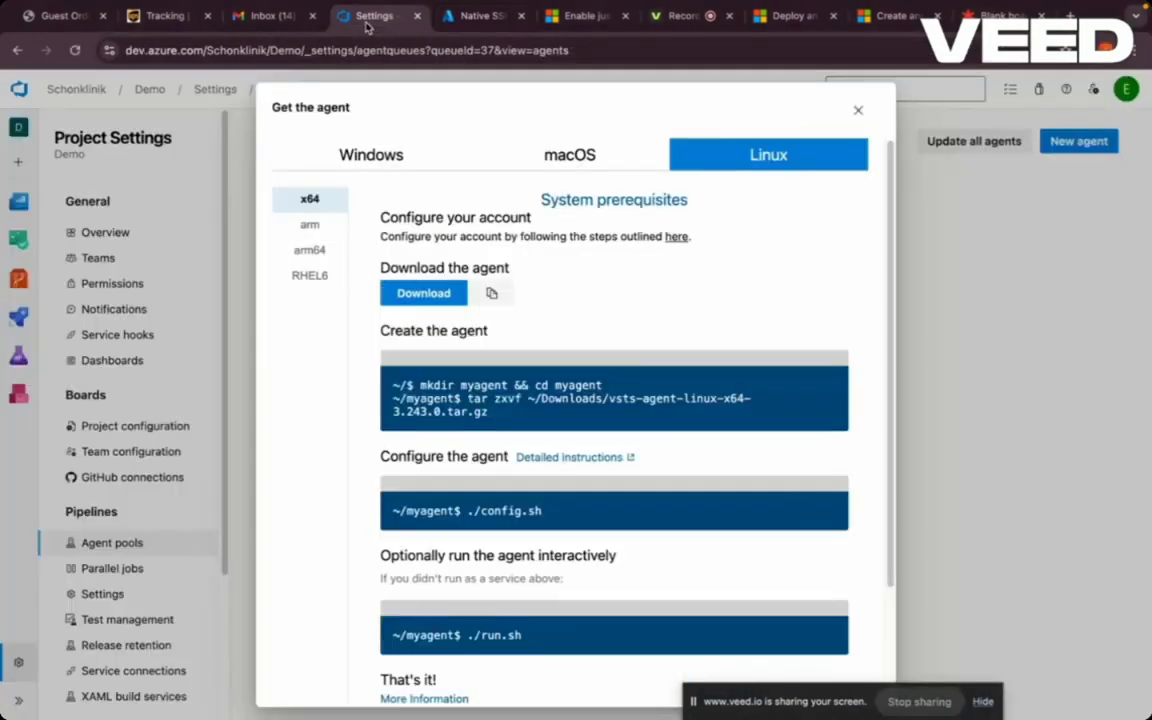
pyautogui.click(492, 294)
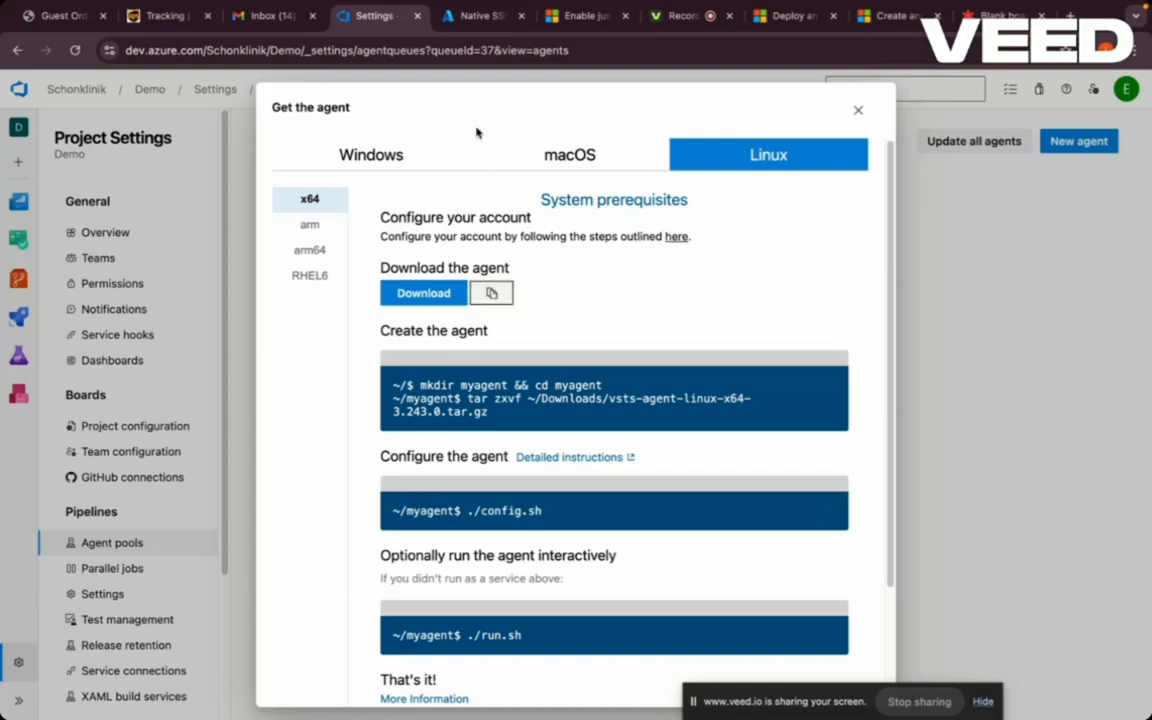
pyautogui.moveTo(430, 714)
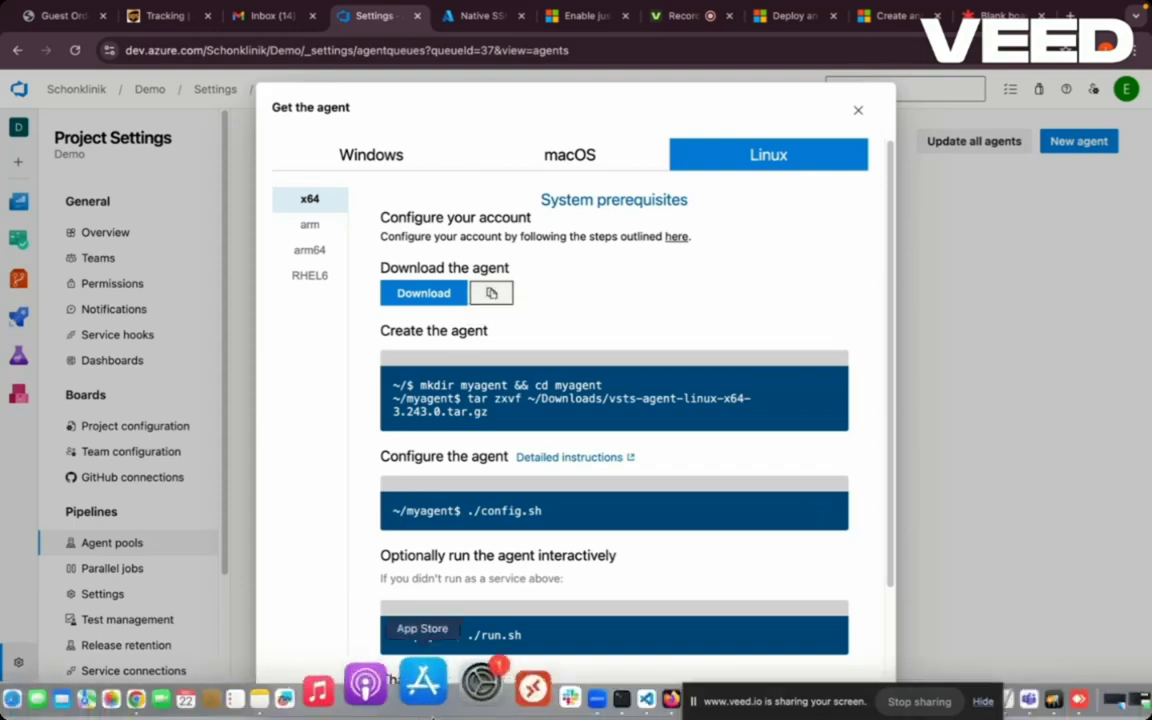
pyautogui.click(552, 683)
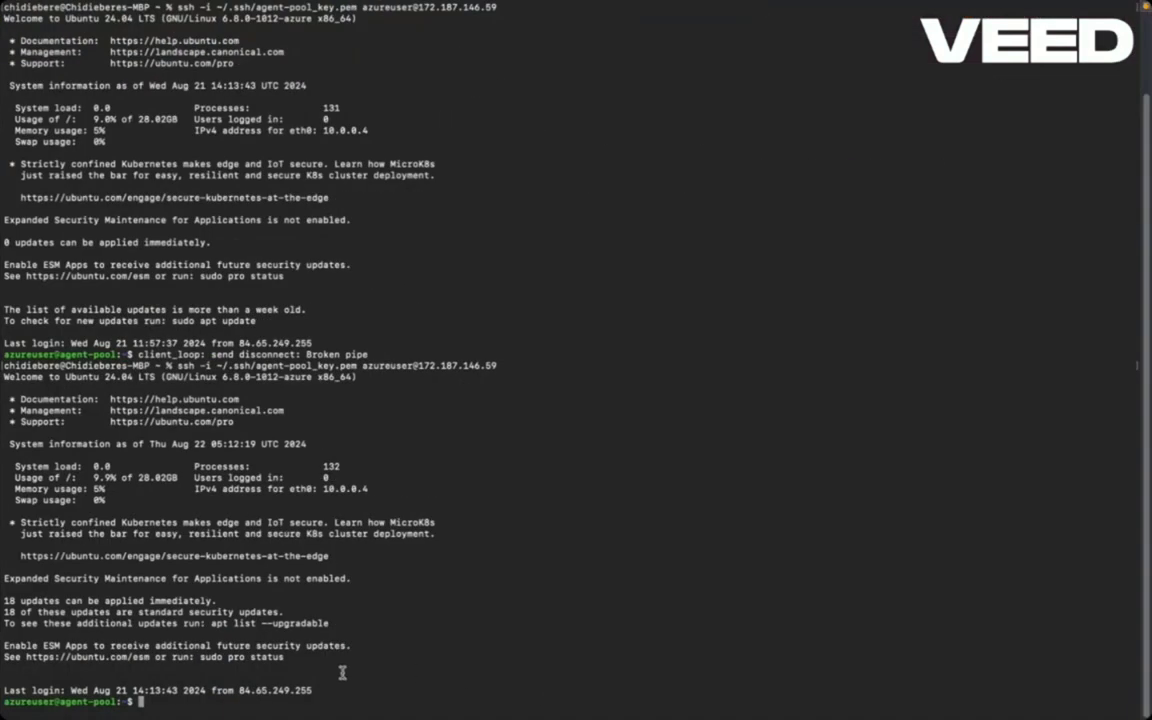
# - Create demo_agent with mkdir, cd into it, list it with ls -la, and begin a wget command
pyautogui.write('mkdir demo_agent')
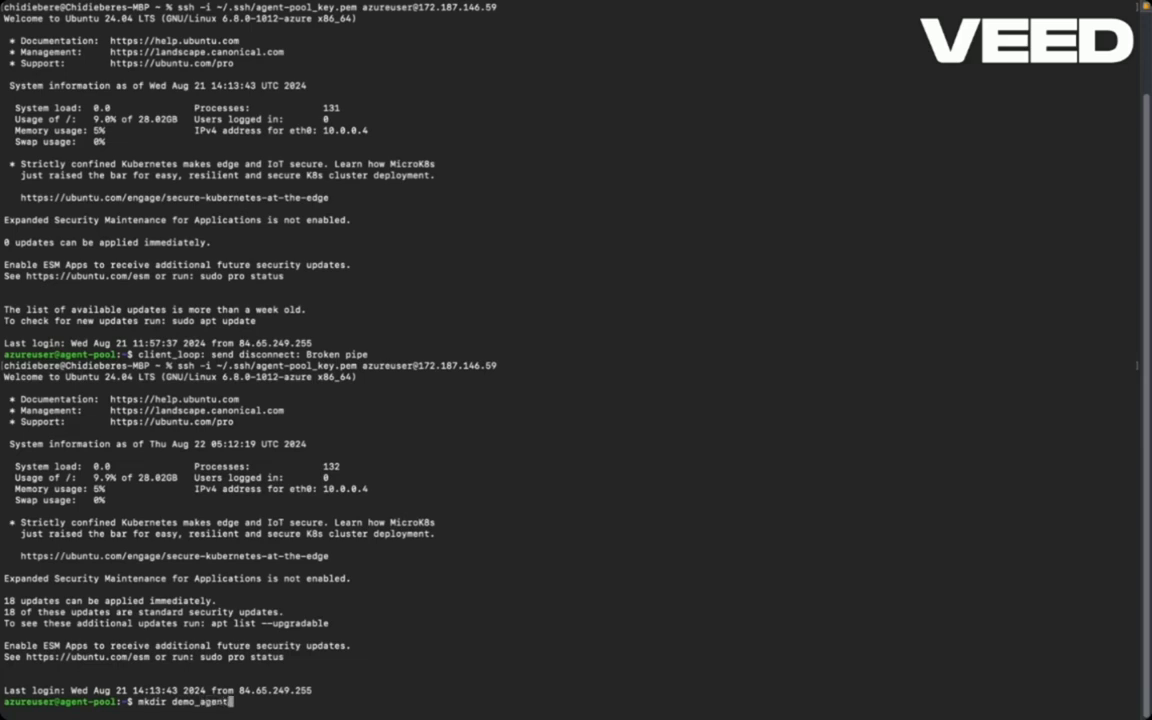
pyautogui.press('Return')
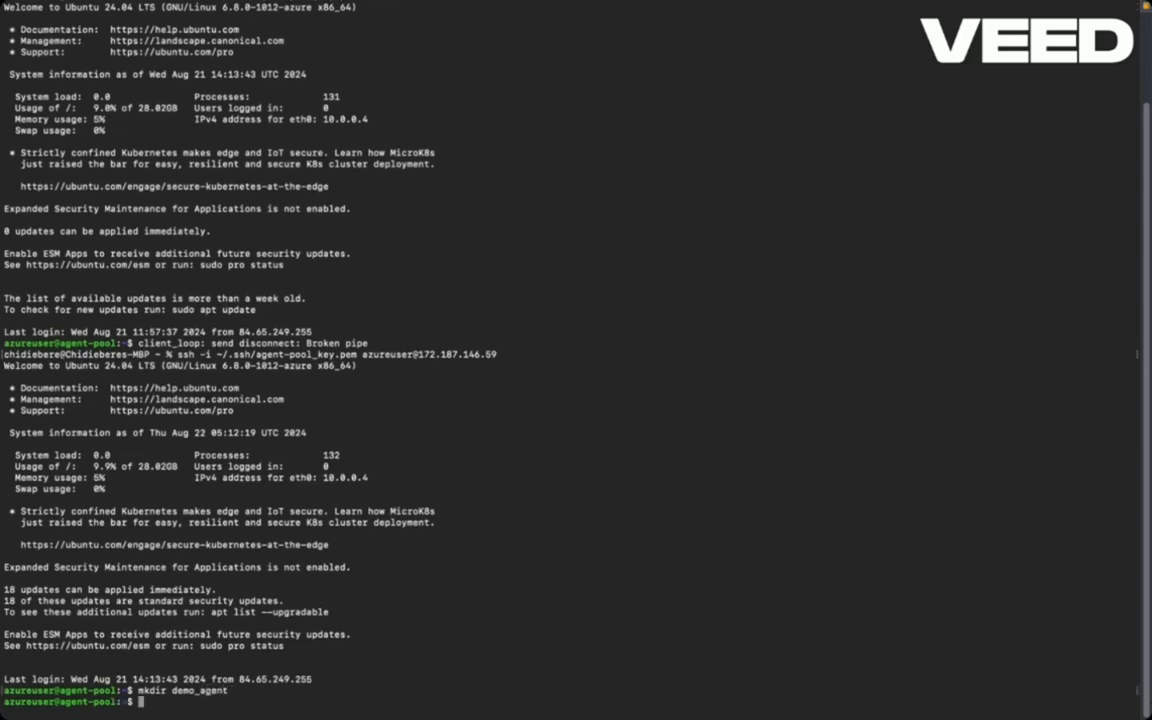
pyautogui.write('cd demo_agent')
pyautogui.press('Return')
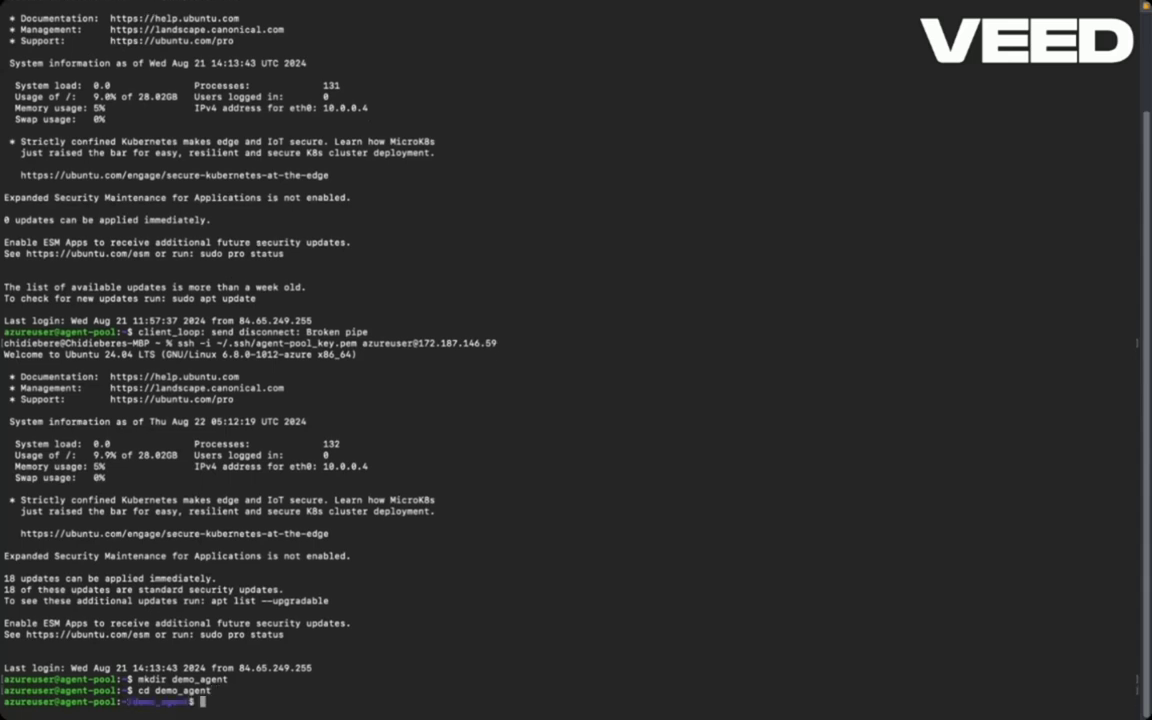
pyautogui.write('ls -la')
pyautogui.press('Return')
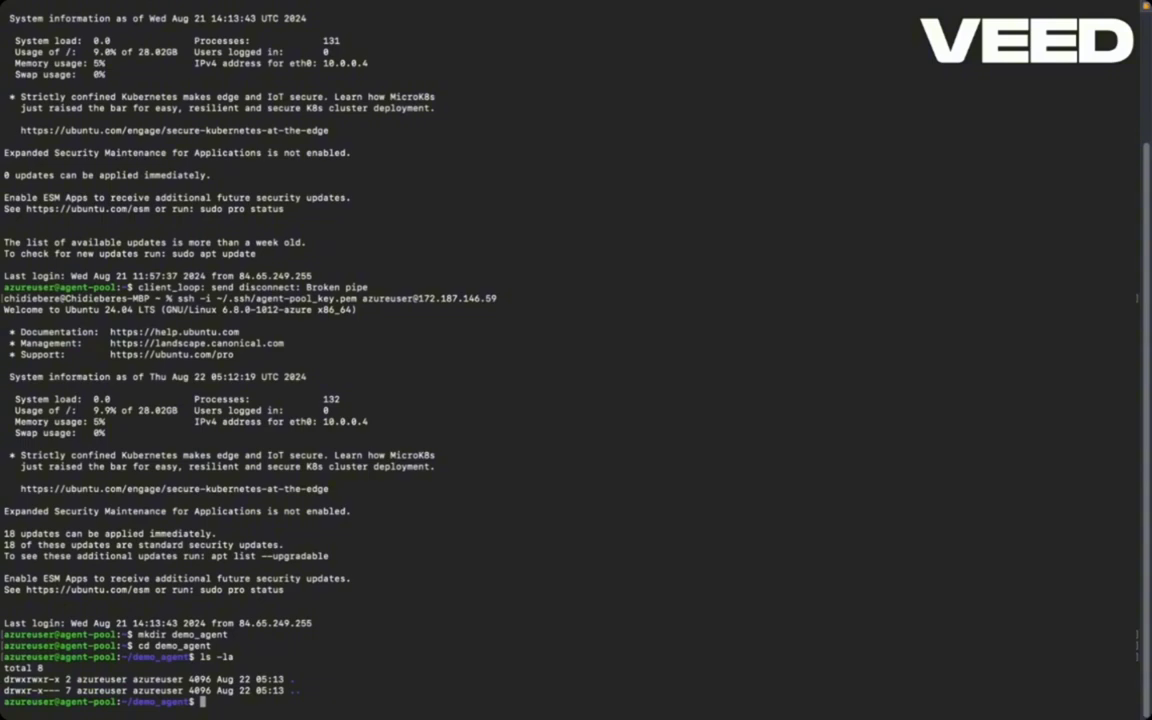
pyautogui.write('wget v')
pyautogui.press('BackSpace')
# - Paste the agent download URL after wget and download vsts-agent-linux-x64-3.243.0.tar.gz
pyautogui.rightClick(230, 702)
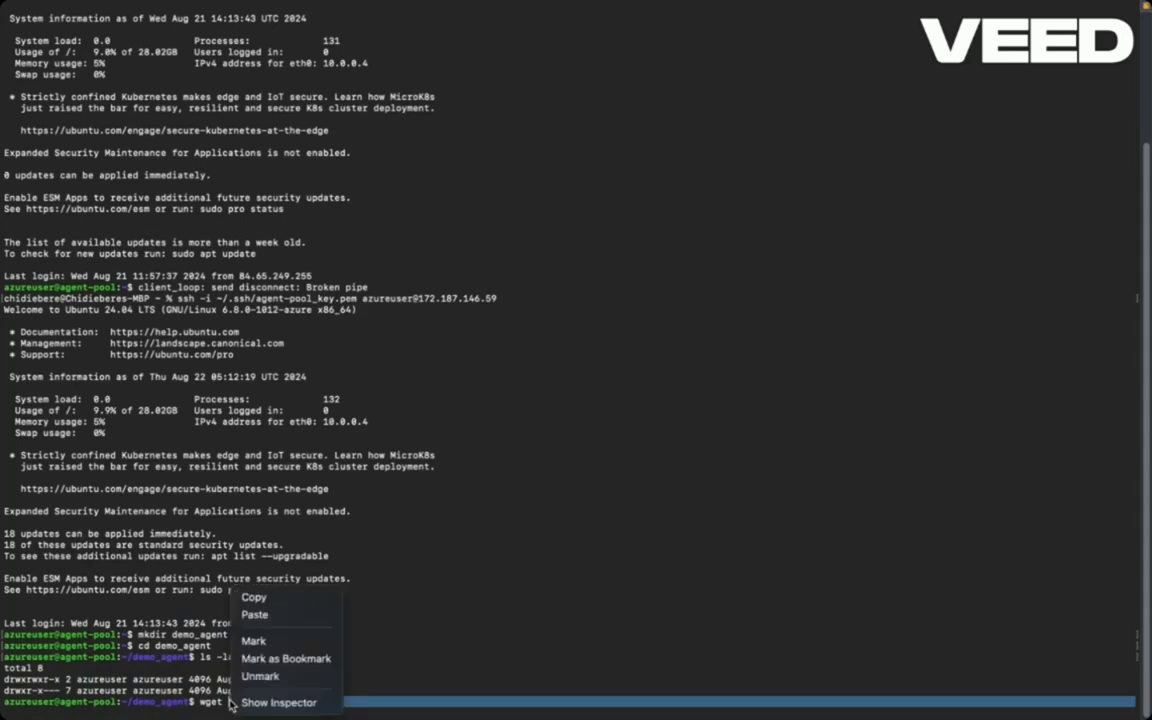
pyautogui.click(256, 614)
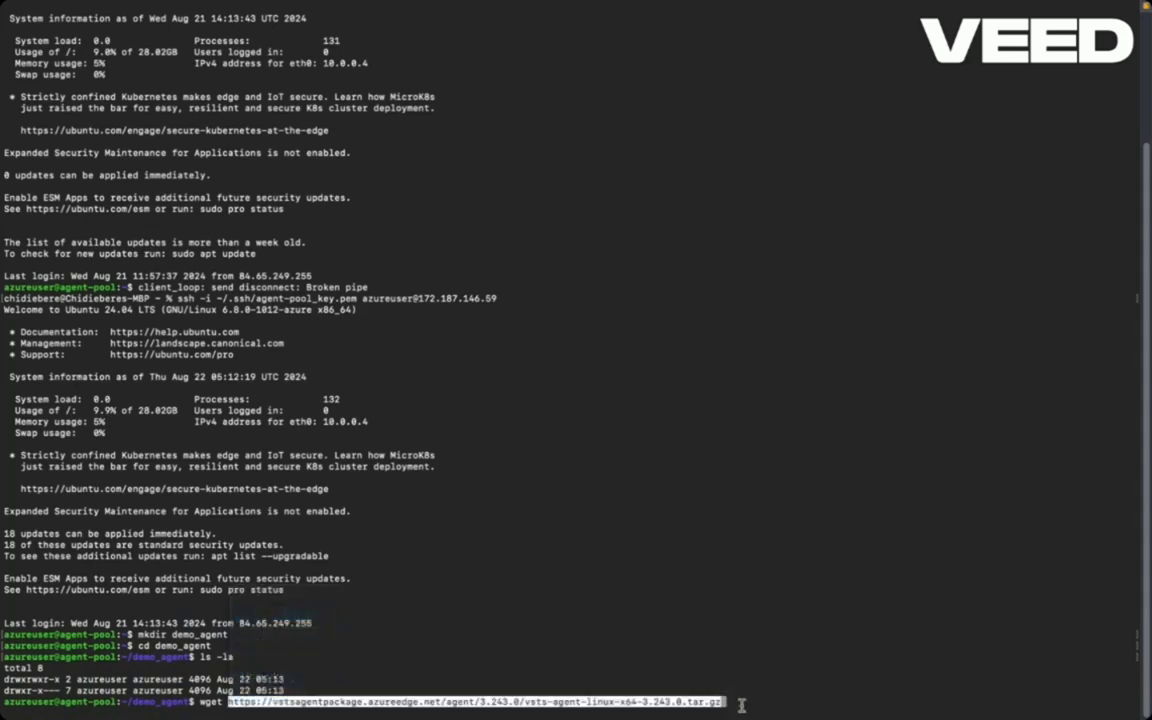
pyautogui.press('Return')
pyautogui.press('Return')
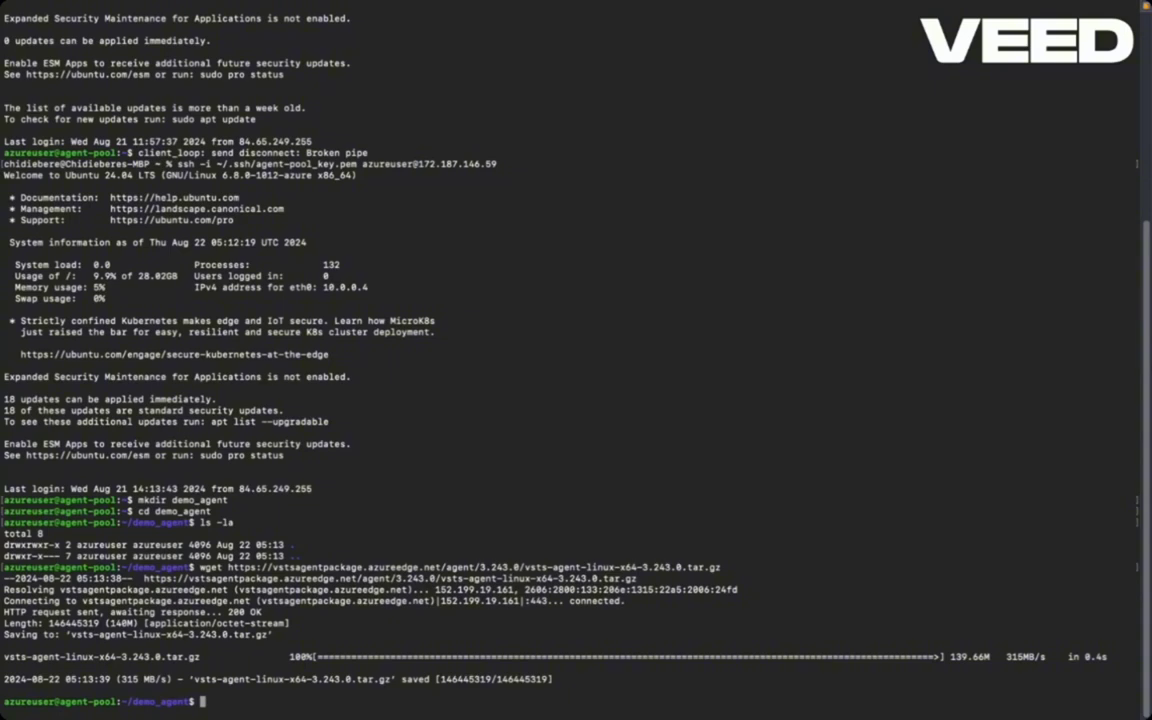
# - List demo_agent with ls -la and copy the vsts-agent-linux-x64-3.243.0.tar.gz file name
pyautogui.write('ls -la')
pyautogui.press('Return')
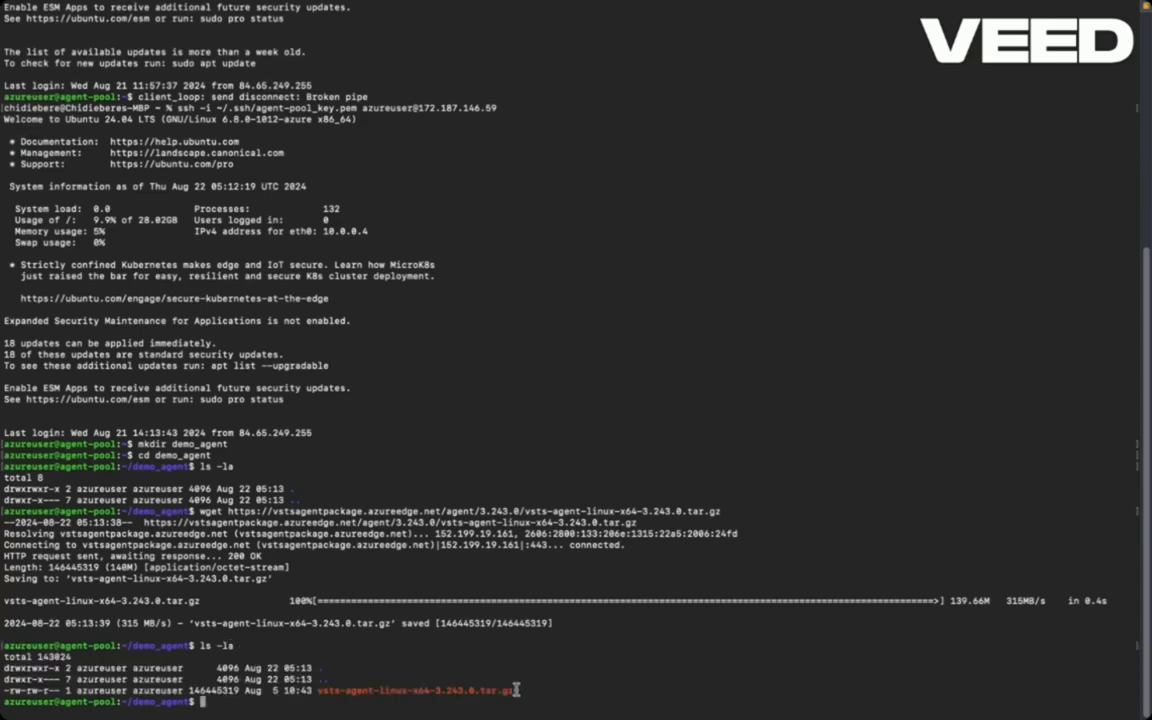
pyautogui.moveTo(516, 690); pyautogui.dragTo(316, 690)
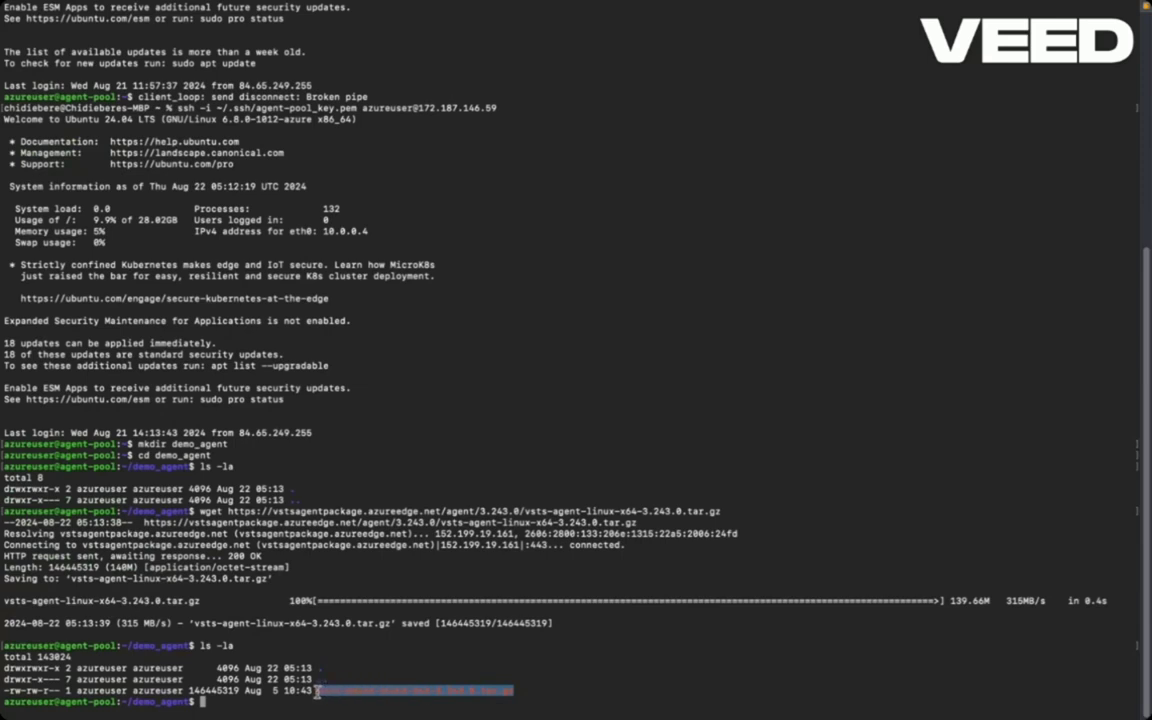
pyautogui.rightClick(329, 691)
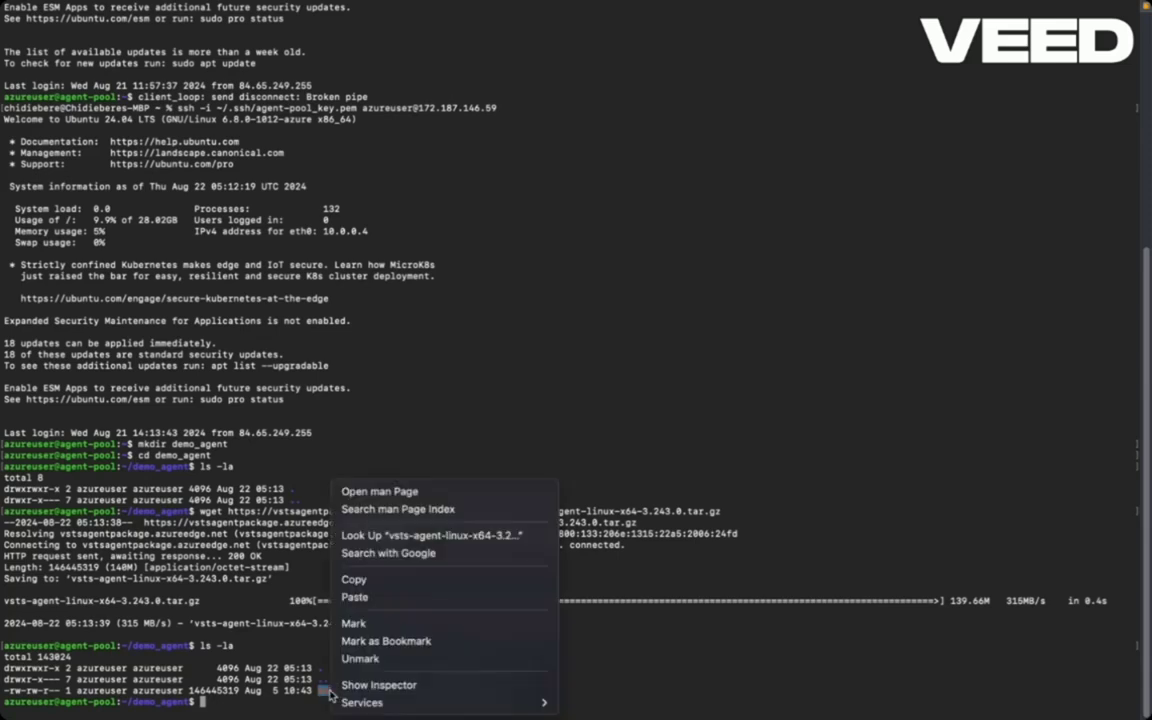
pyautogui.click(355, 580)
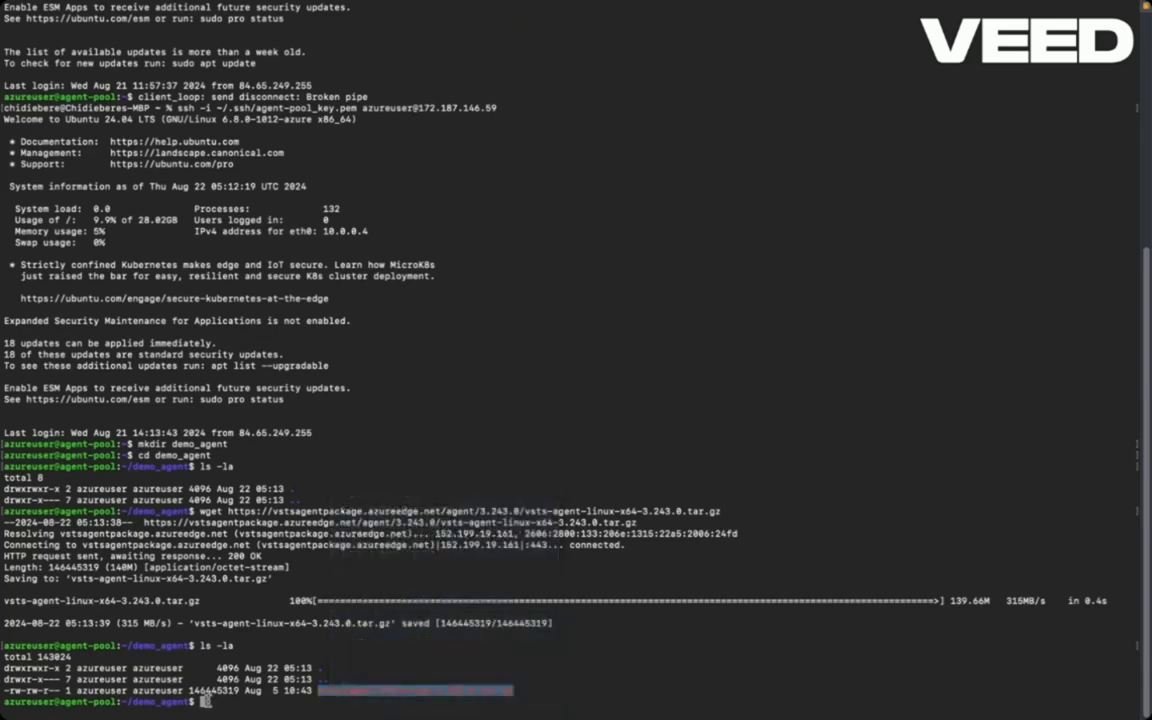
# - Glance at the Azure DevOps agent instructions, then return to the Terminal session
pyautogui.moveTo(207, 715)
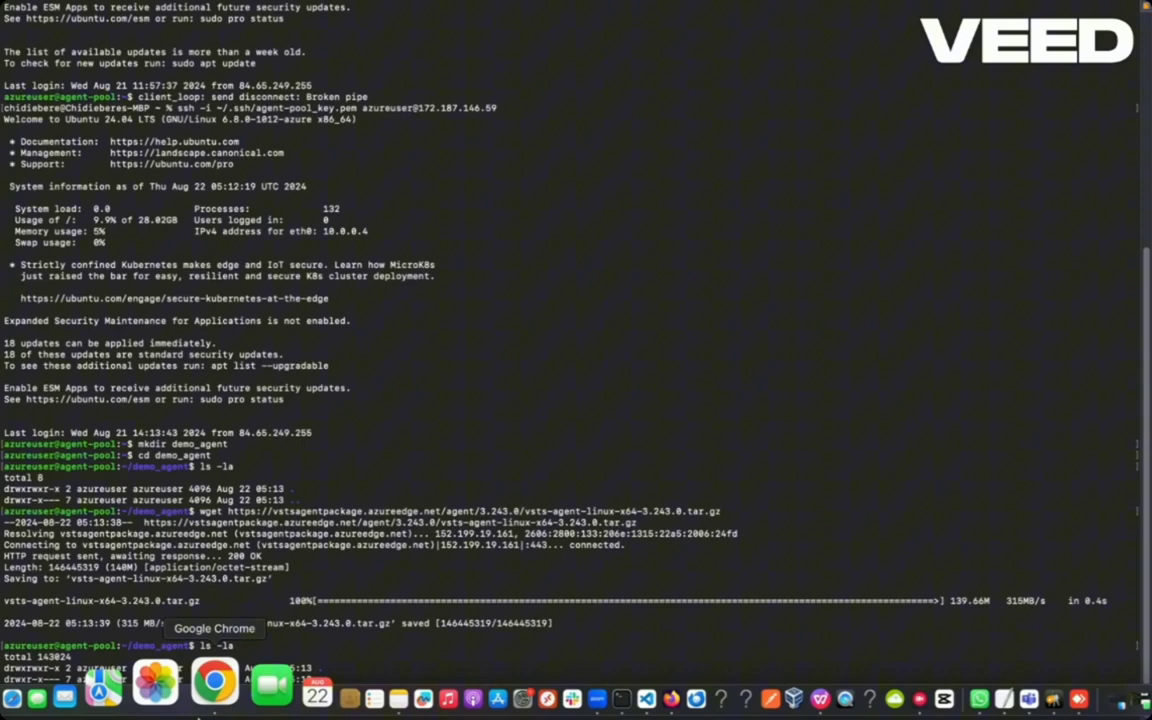
pyautogui.click(203, 690)
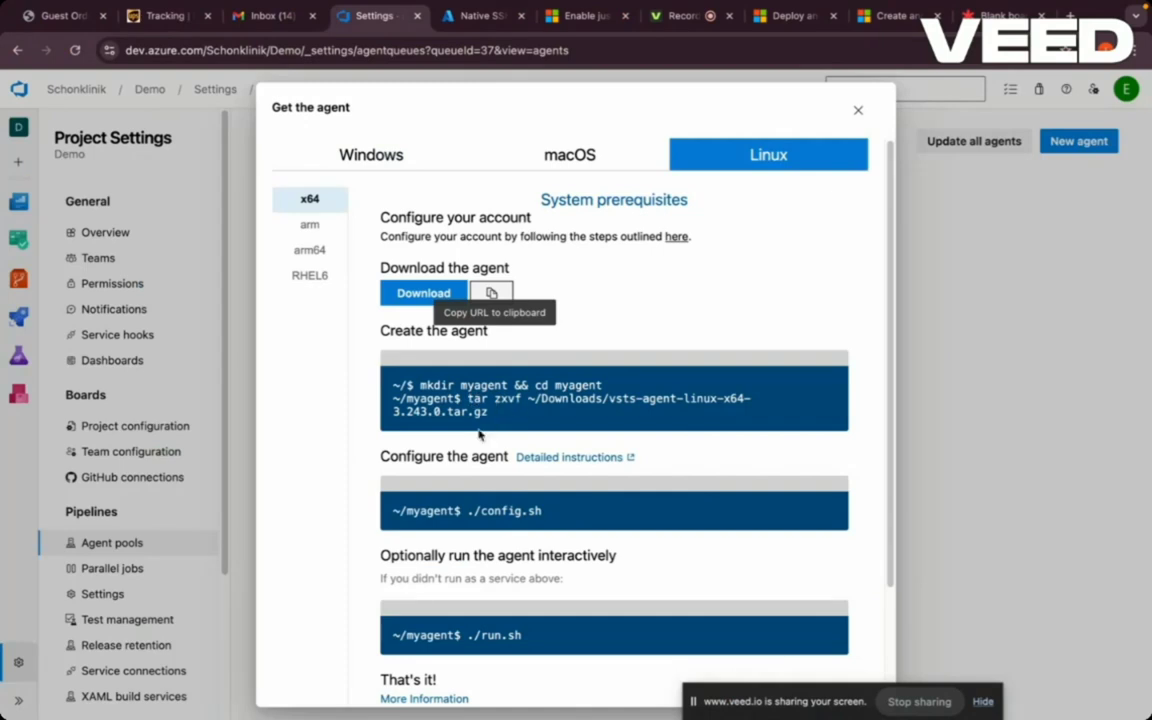
pyautogui.moveTo(357, 692)
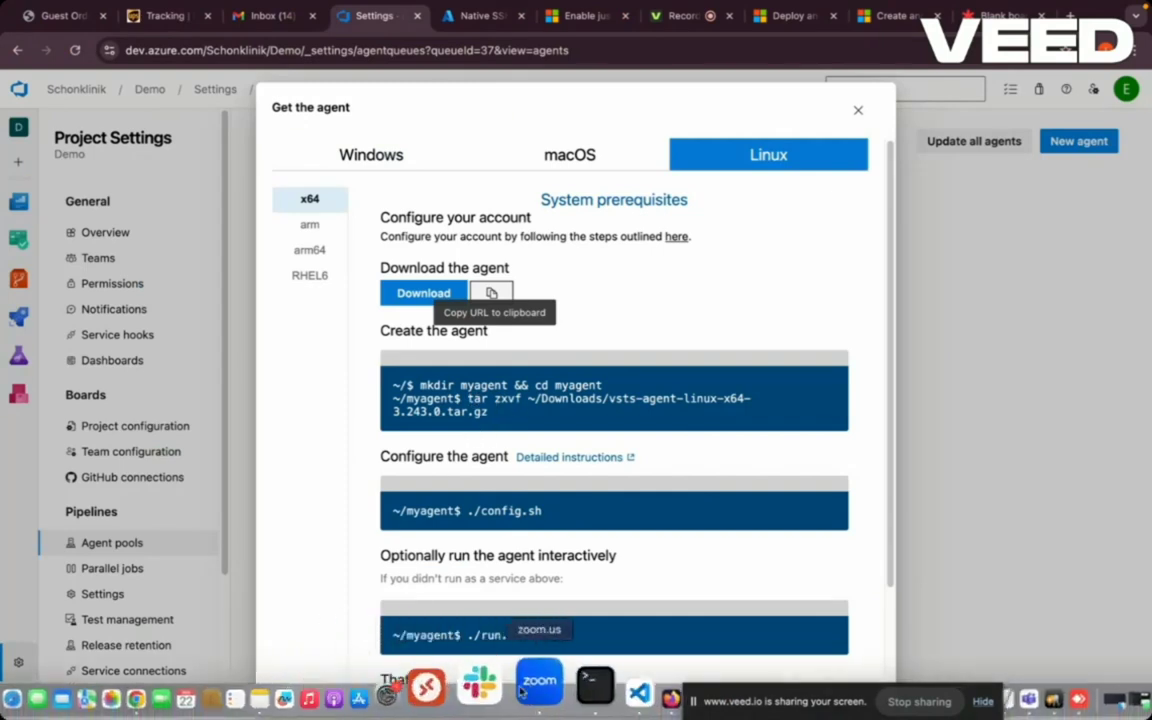
pyautogui.click(549, 688)
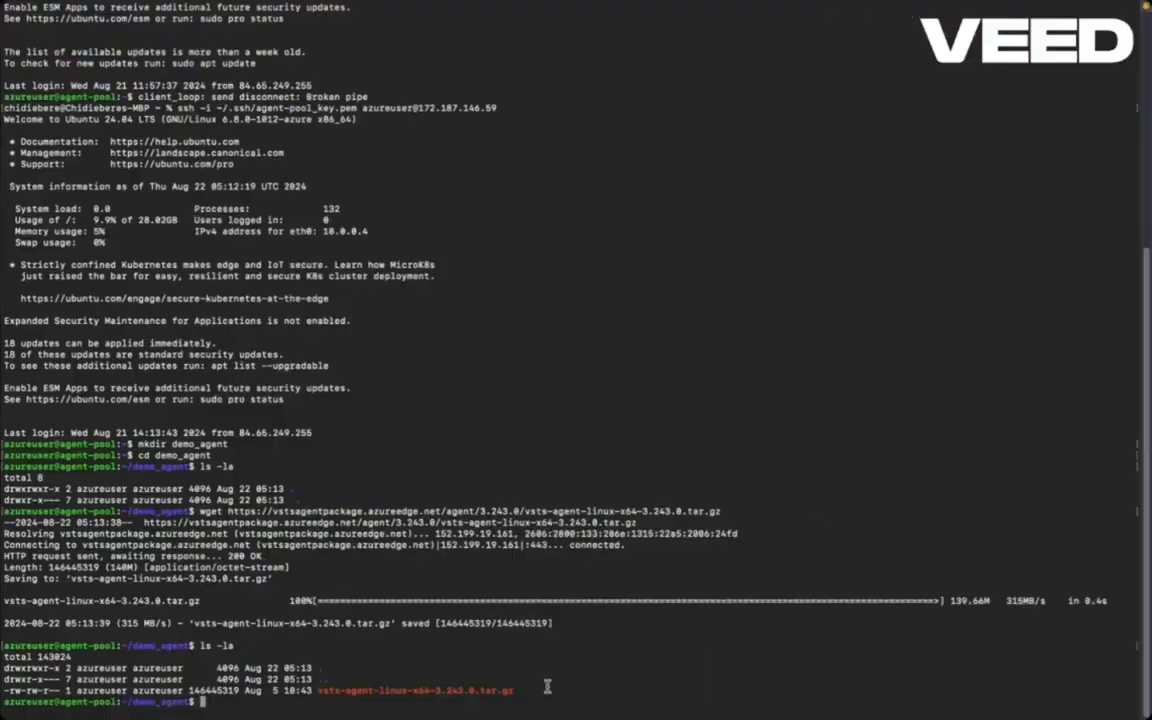
# - Extract vsts-agent-linux-x64-3.243.0.tar.gz with tar zxvf and bring back the Azure DevOps Linux instructions
pyautogui.write('tar zxvf')
pyautogui.rightClick(254, 702)
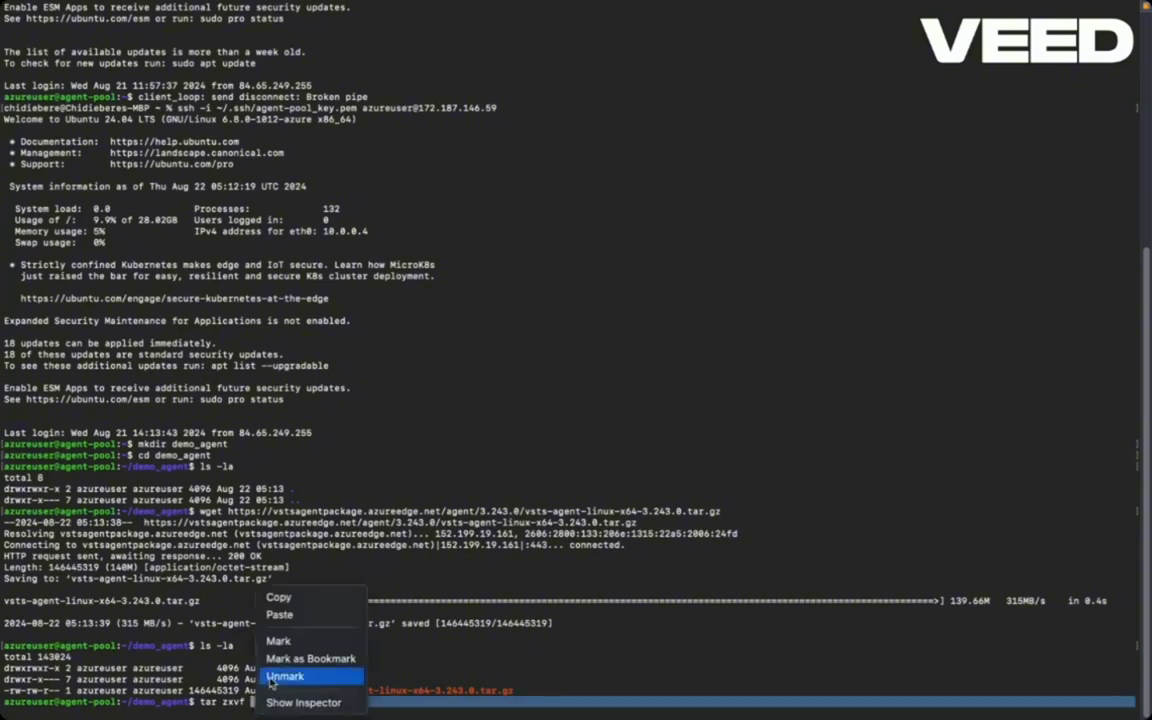
pyautogui.click(280, 615)
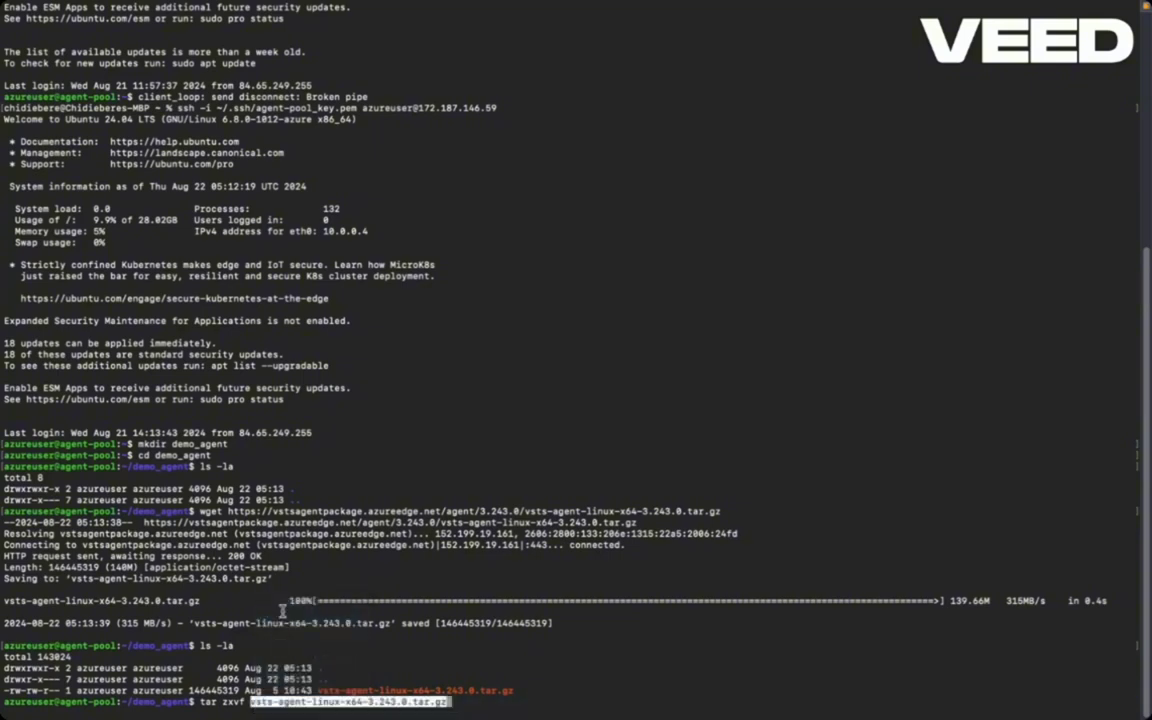
pyautogui.press('Return')
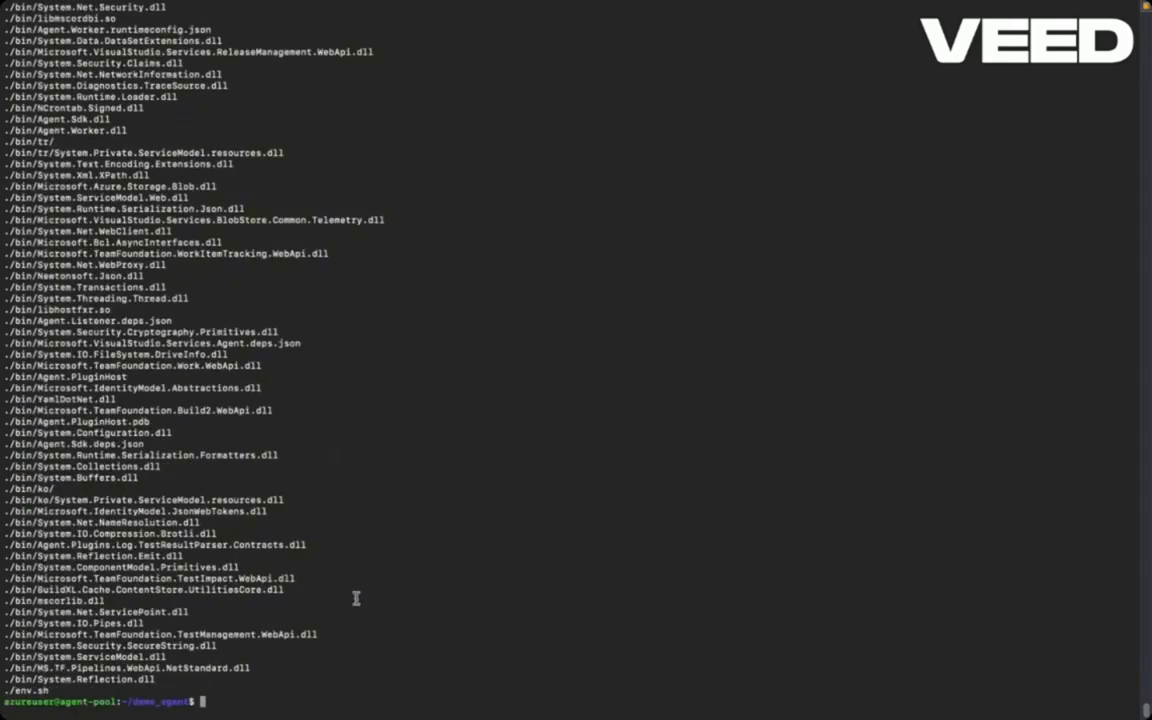
pyautogui.moveTo(380, 705)
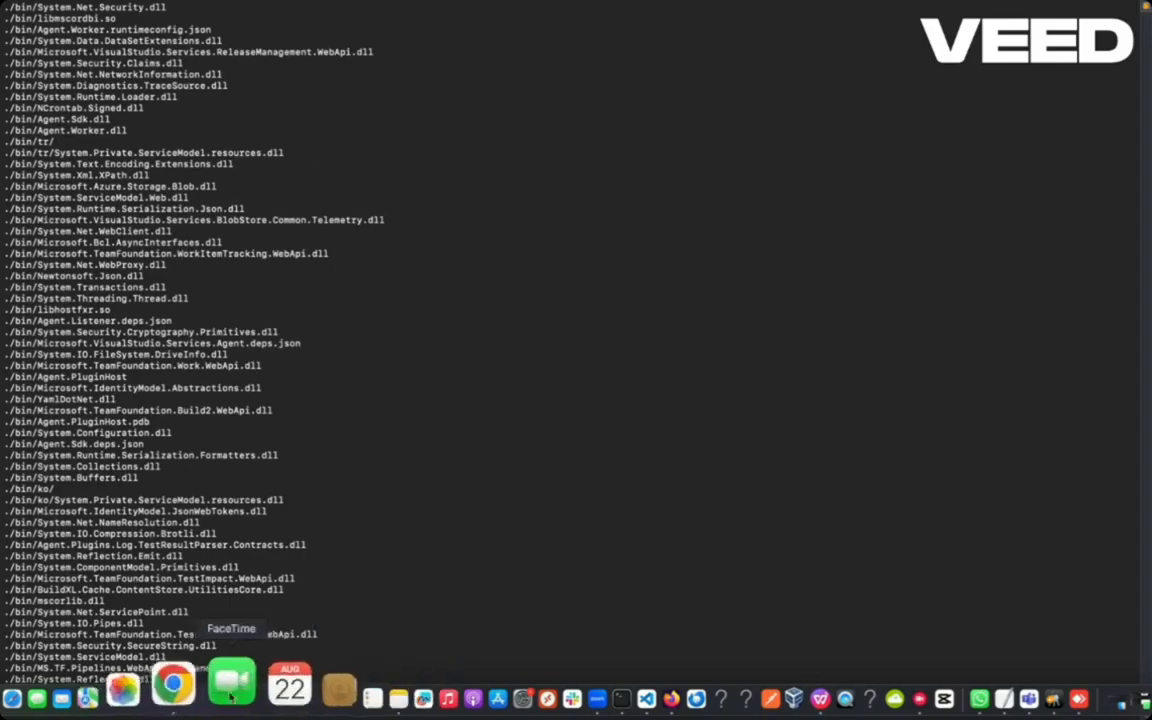
pyautogui.click(200, 688)
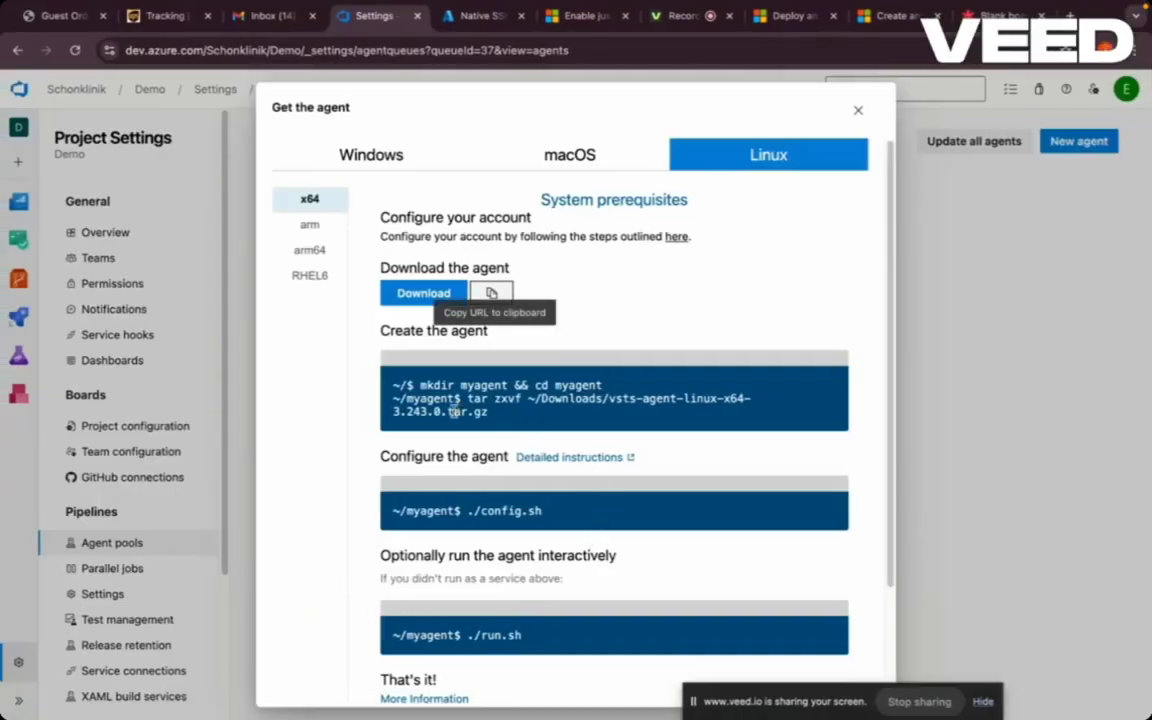
# - Copy the ./config.sh command from the Configure the agent box, then return to Terminal
pyautogui.moveTo(548, 514); pyautogui.dragTo(487, 511)
pyautogui.moveTo(469, 511); pyautogui.dragTo(466, 511)
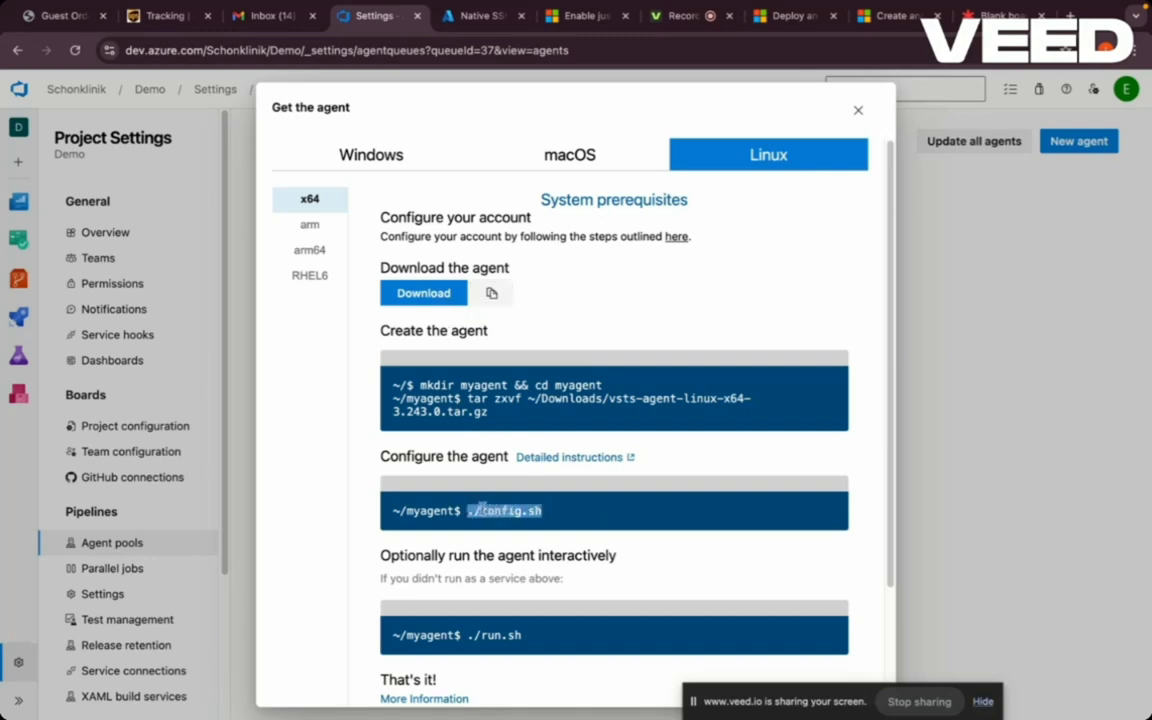
pyautogui.rightClick(484, 509)
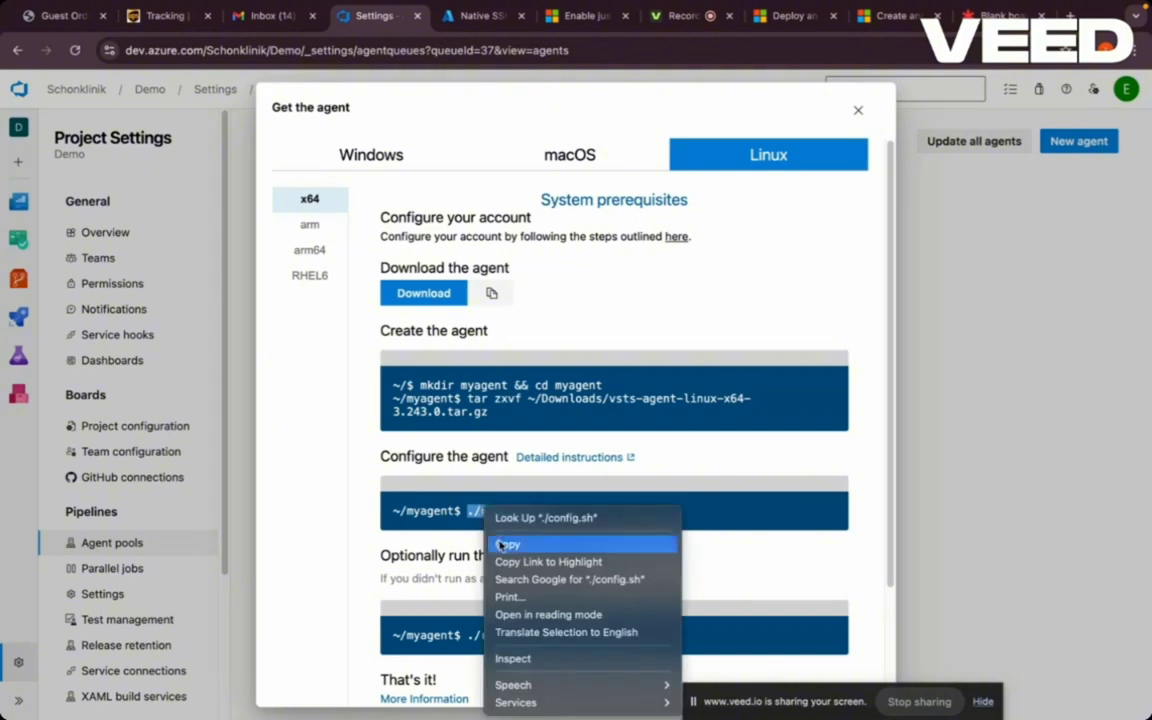
pyautogui.click(506, 544)
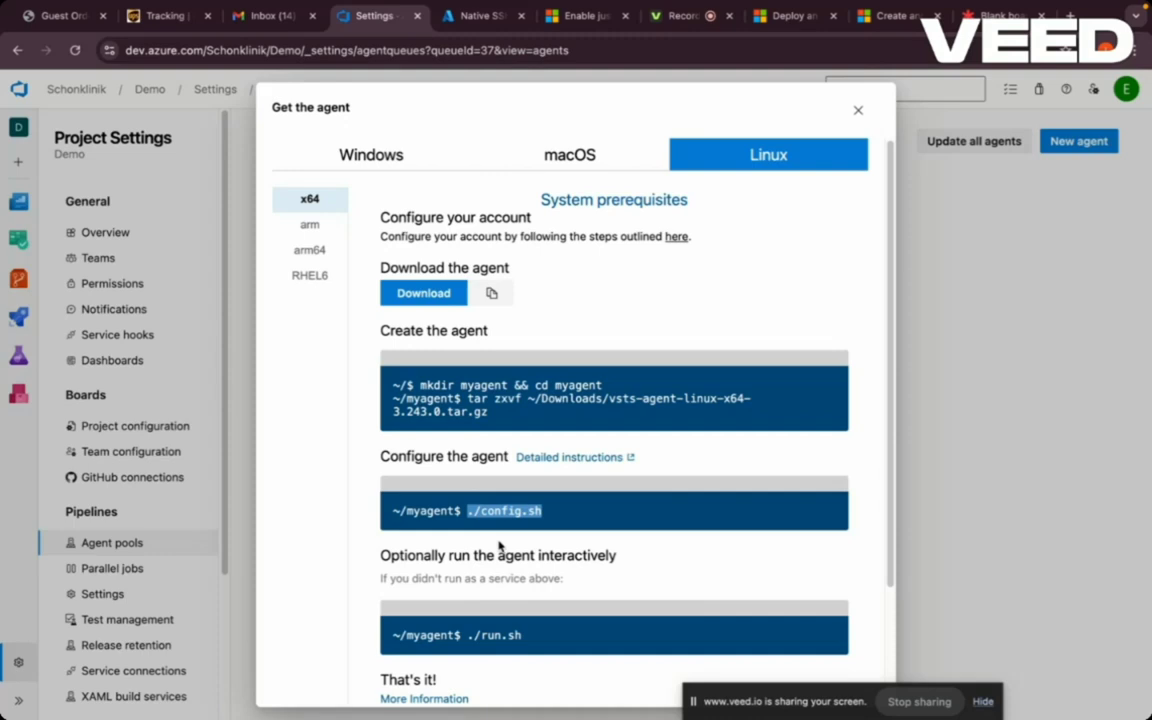
pyautogui.moveTo(446, 703)
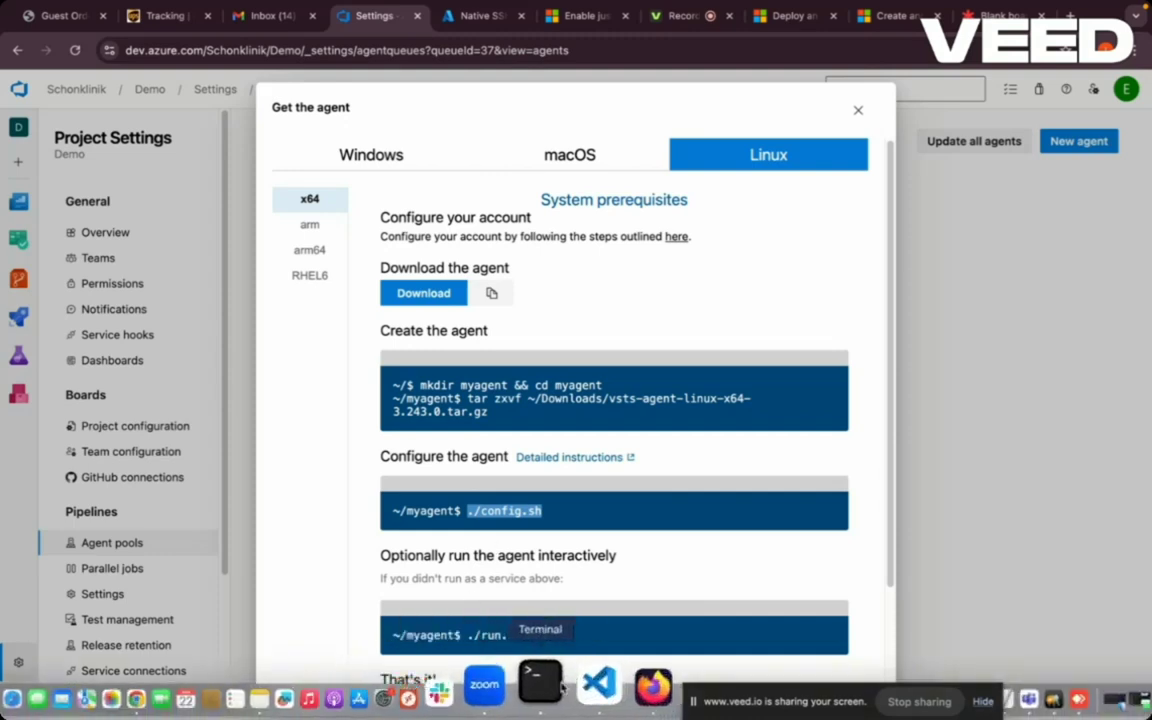
pyautogui.click(545, 680)
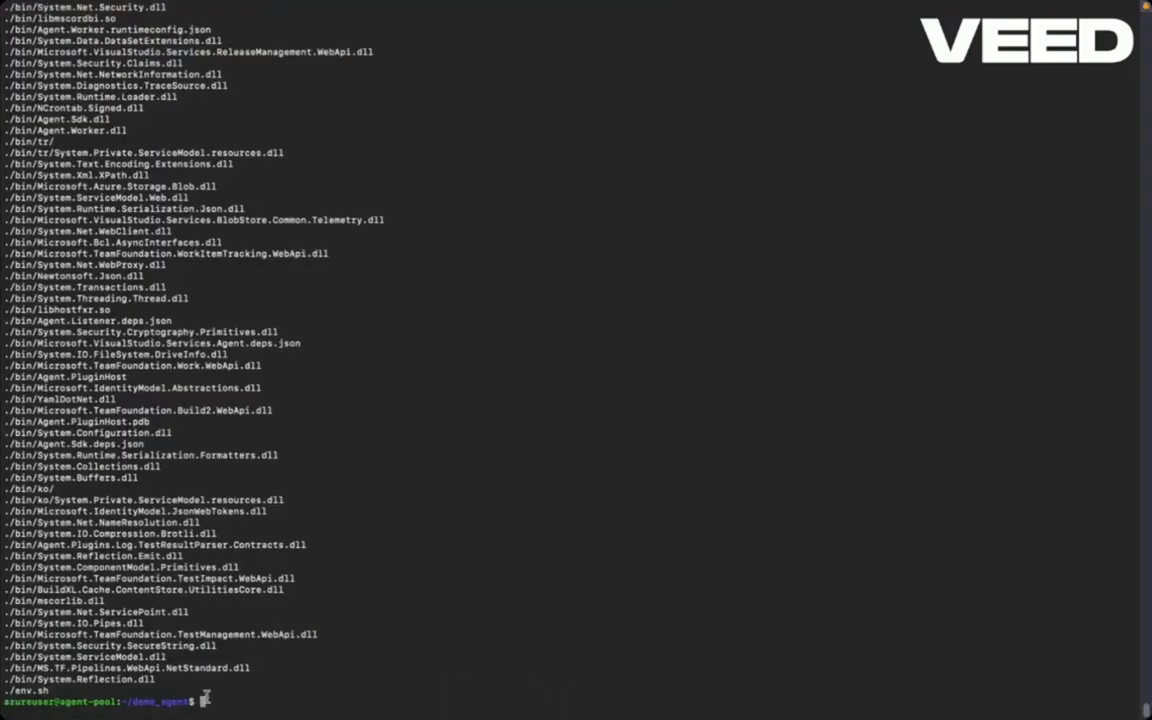
# - List the extracted agent files with ls -la, picking out config.sh and run.sh
pyautogui.write('ls -la')
pyautogui.press('Return')
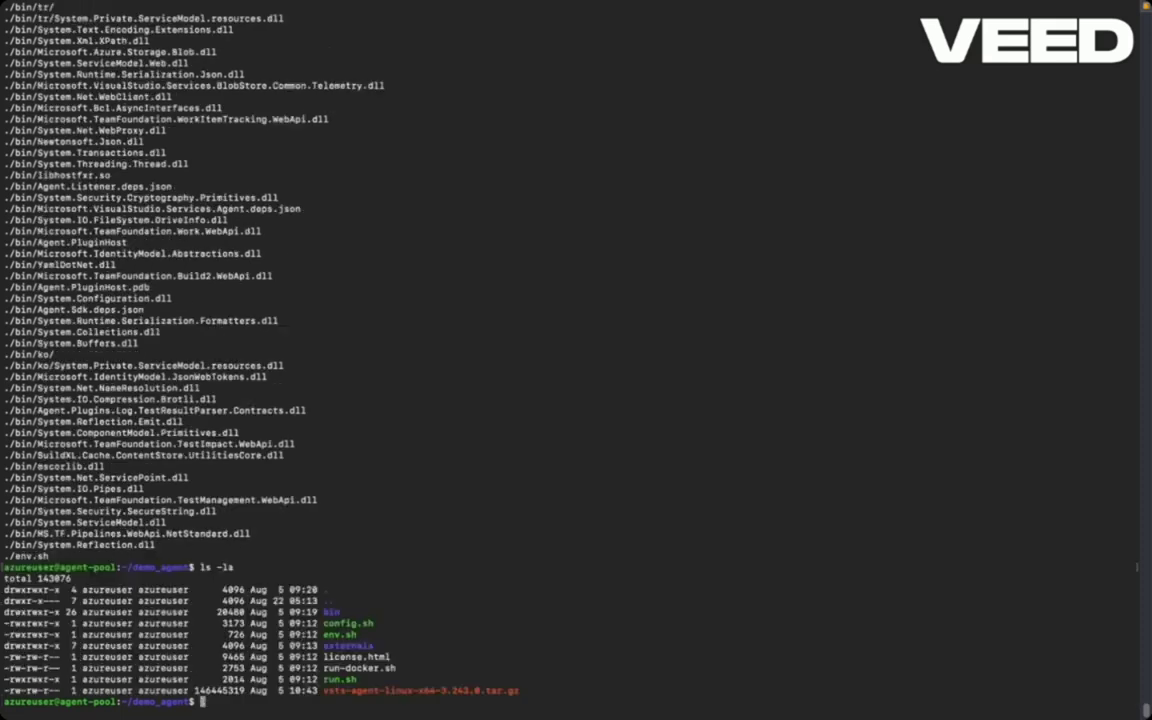
pyautogui.doubleClick(370, 624)
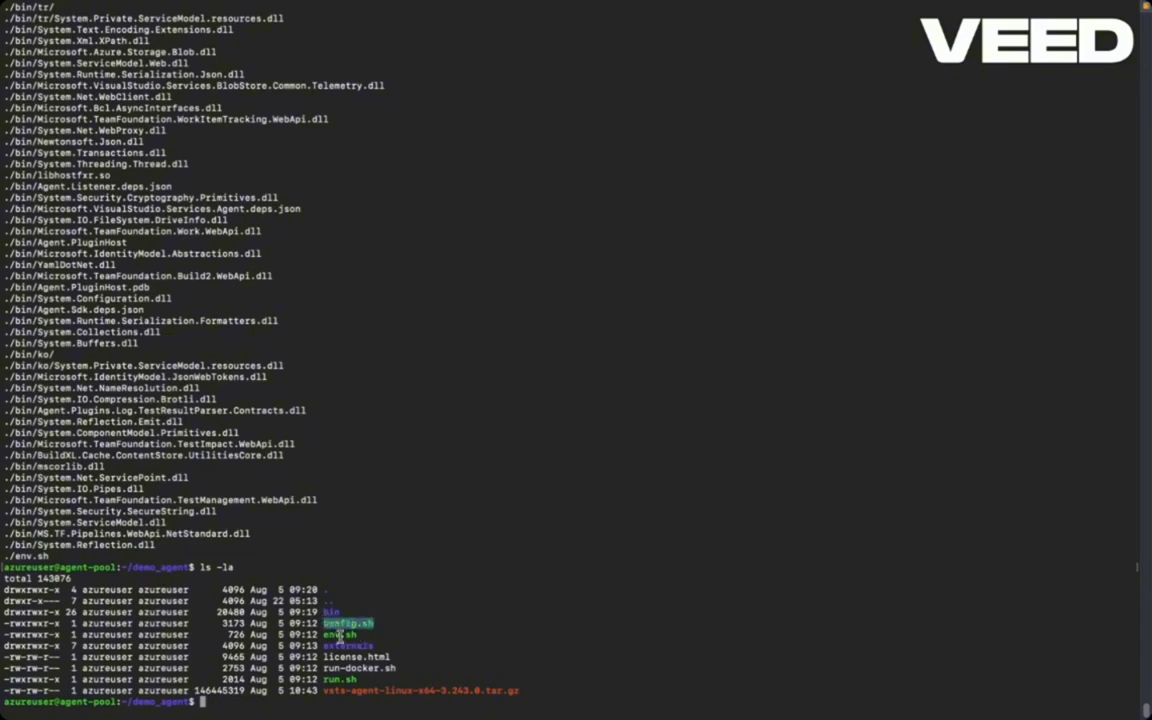
pyautogui.moveTo(358, 680); pyautogui.dragTo(322, 679)
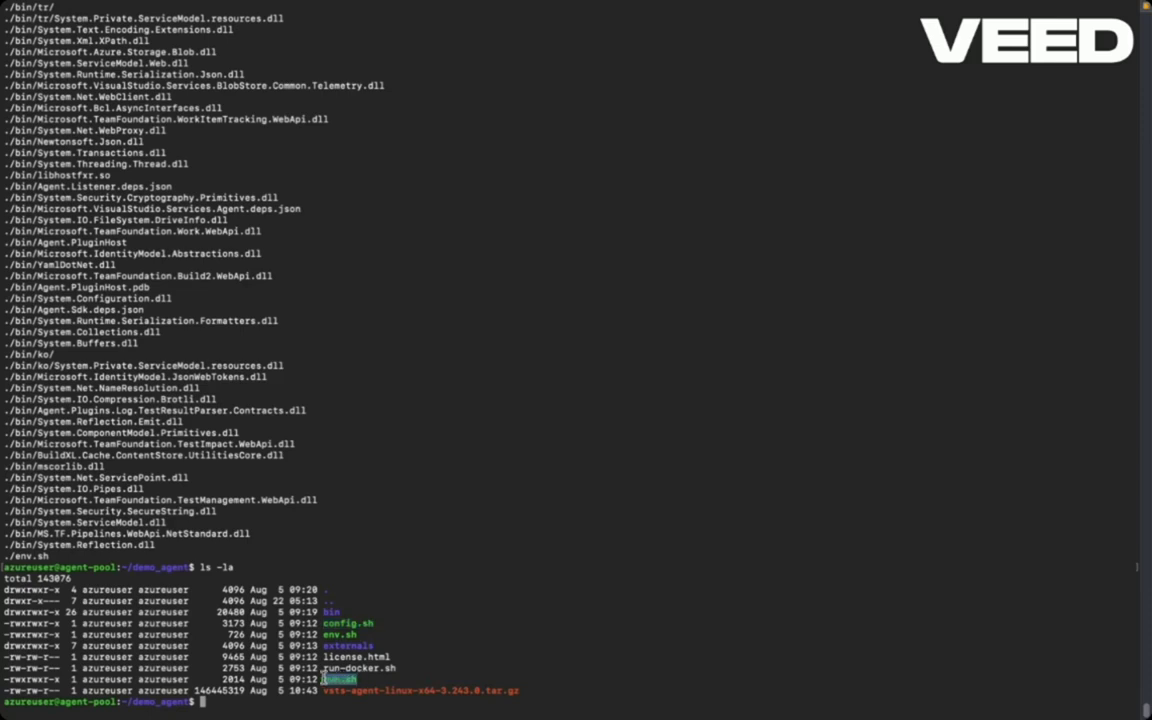
# - Run ./config.sh and accept the Team Explorer Everywhere license with Y
pyautogui.click(205, 702)
pyautogui.rightClick(205, 702)
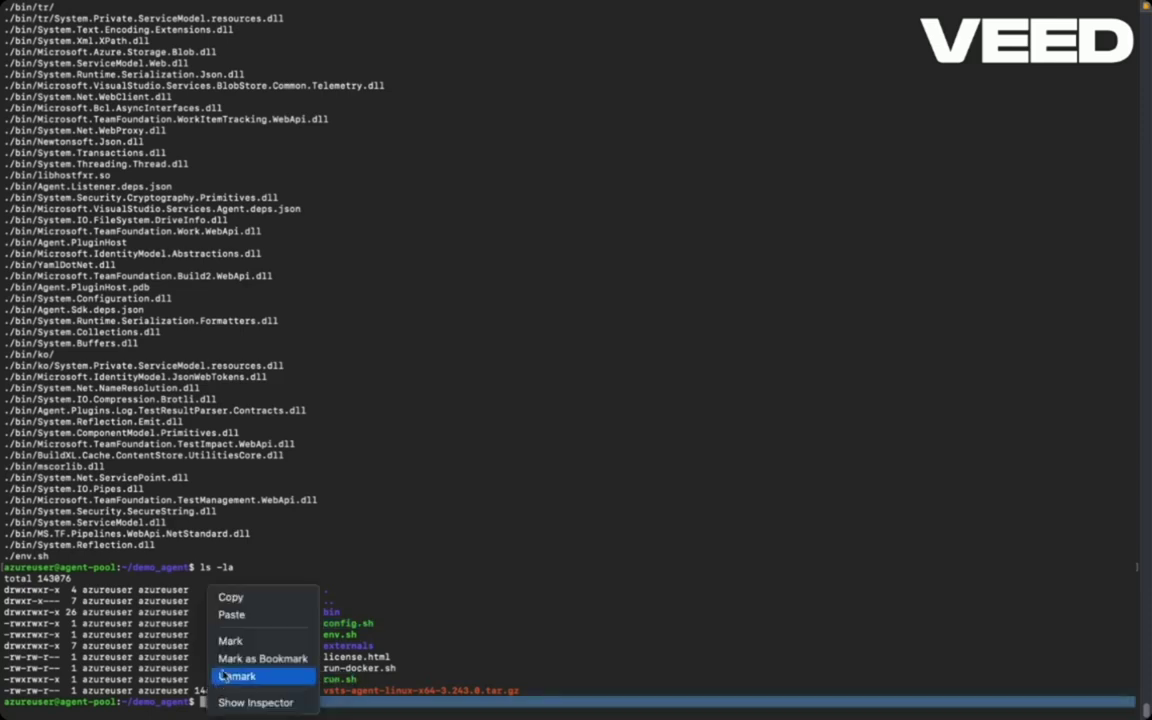
pyautogui.click(232, 615)
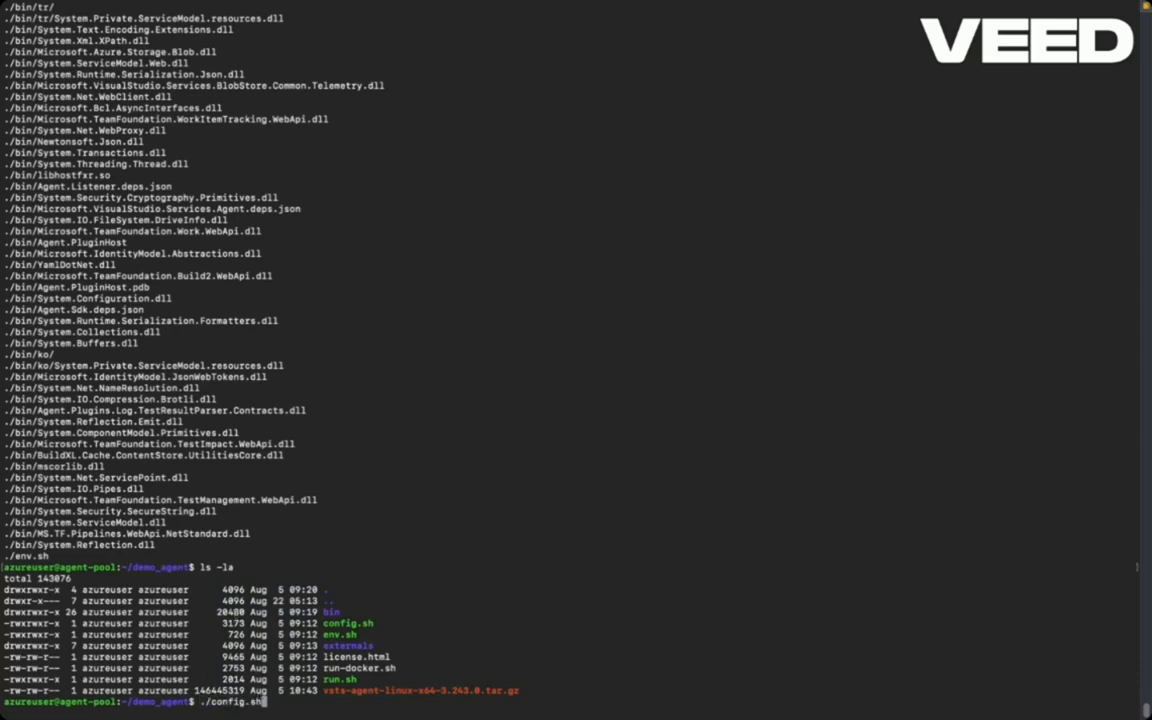
pyautogui.press('Return')
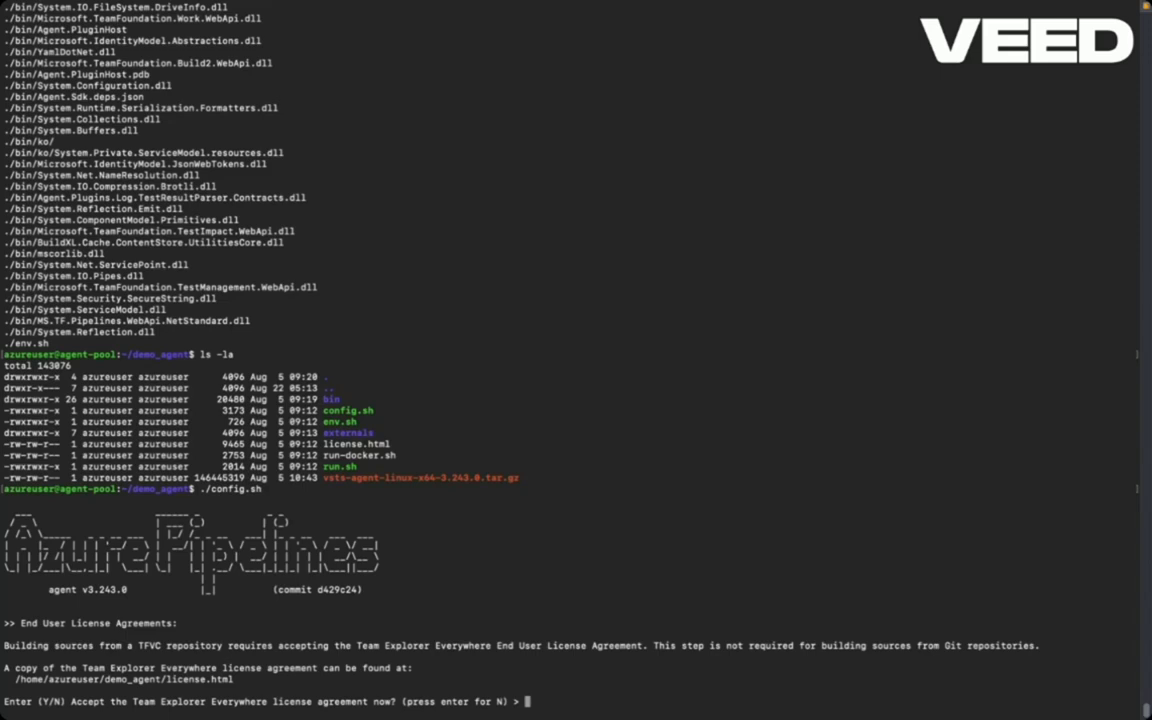
pyautogui.write('Y')
pyautogui.press('Return')
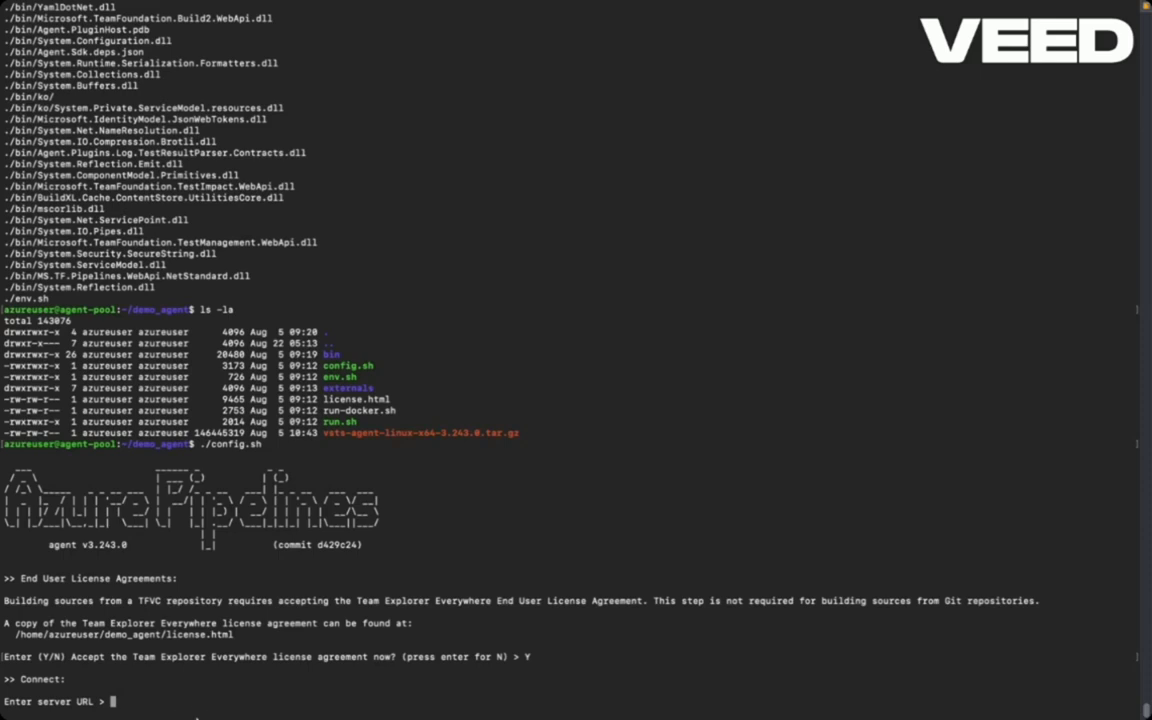
pyautogui.moveTo(195, 716)
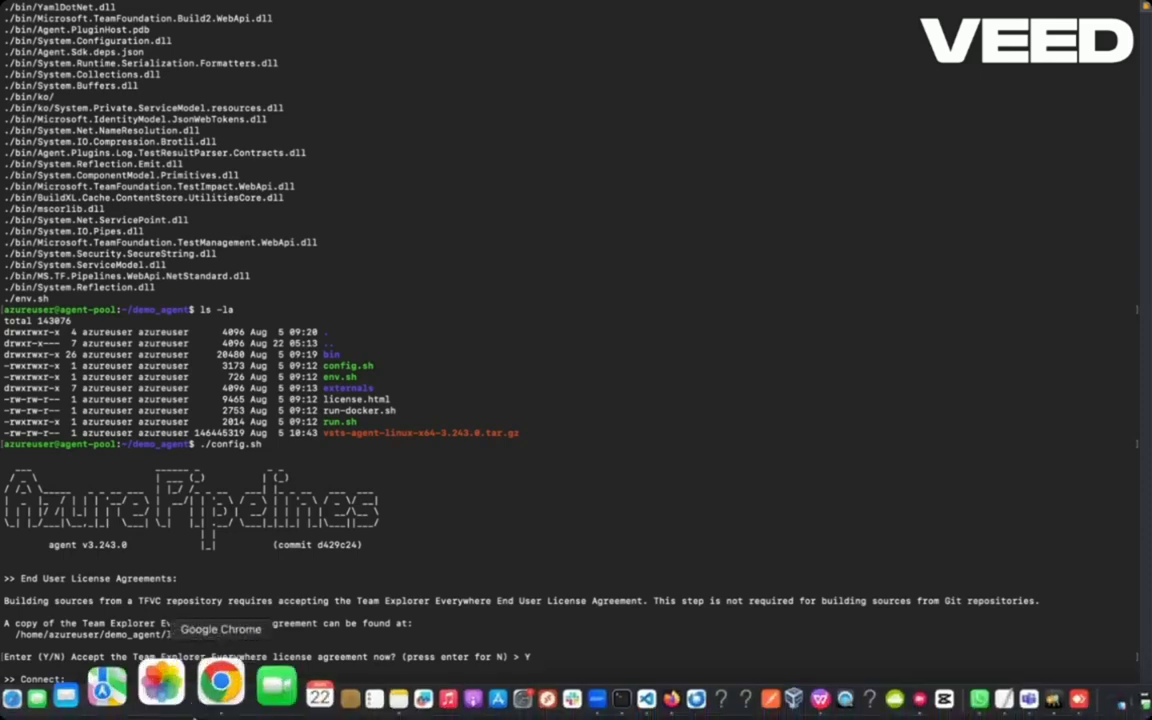
pyautogui.click(211, 704)
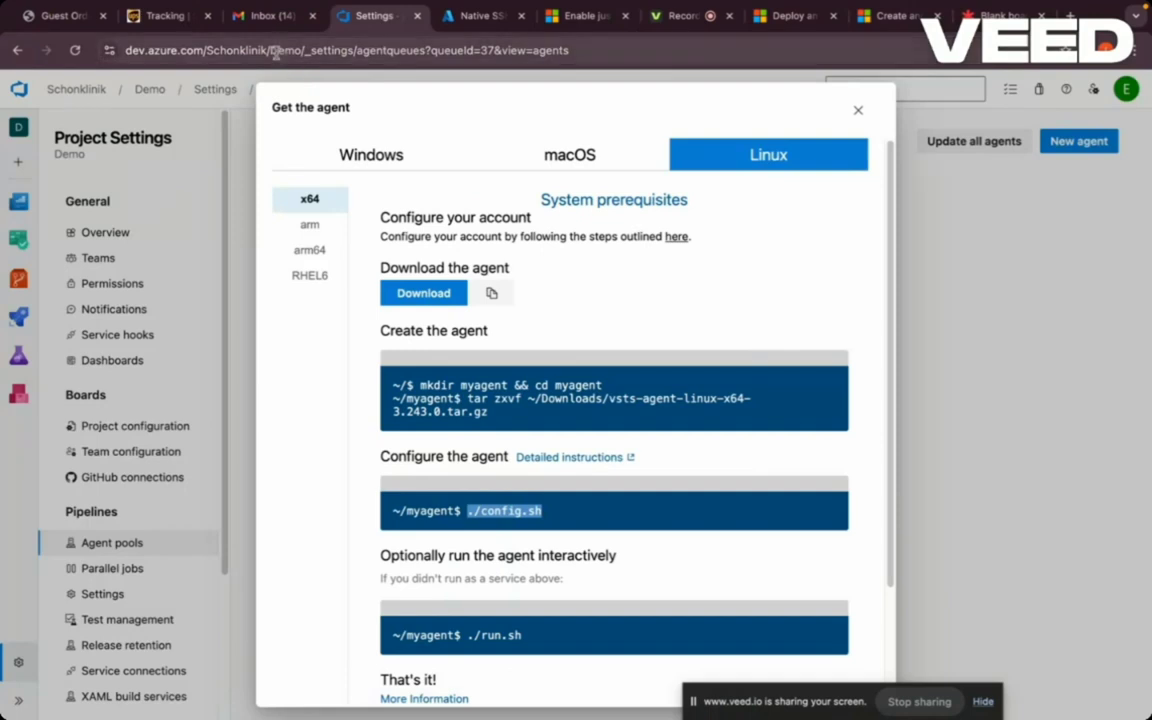
pyautogui.moveTo(270, 51); pyautogui.dragTo(123, 51)
pyautogui.press('cmd+c')
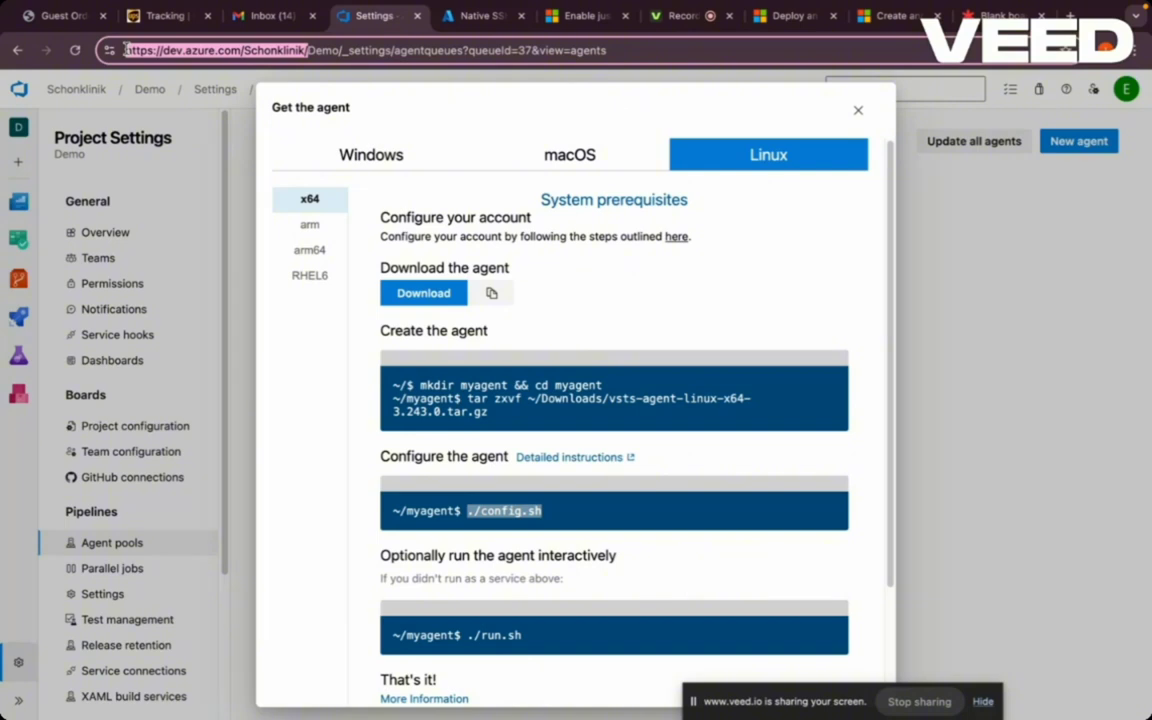
pyautogui.moveTo(352, 708)
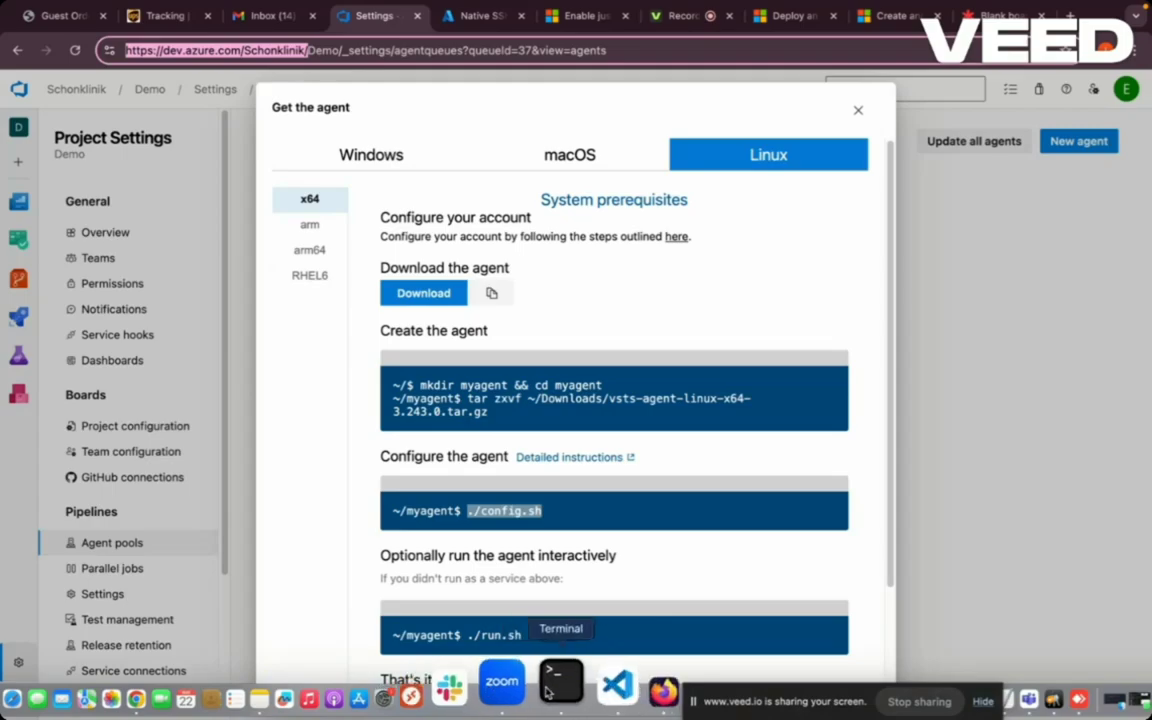
pyautogui.click(549, 700)
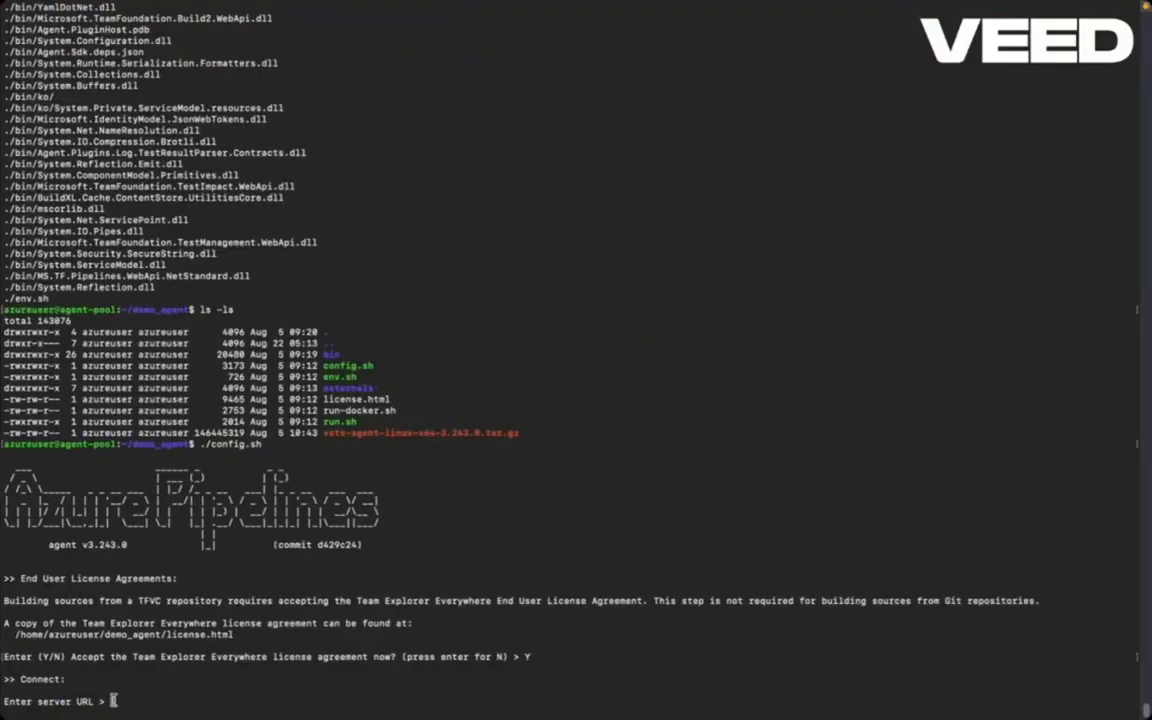
pyautogui.rightClick(113, 701)
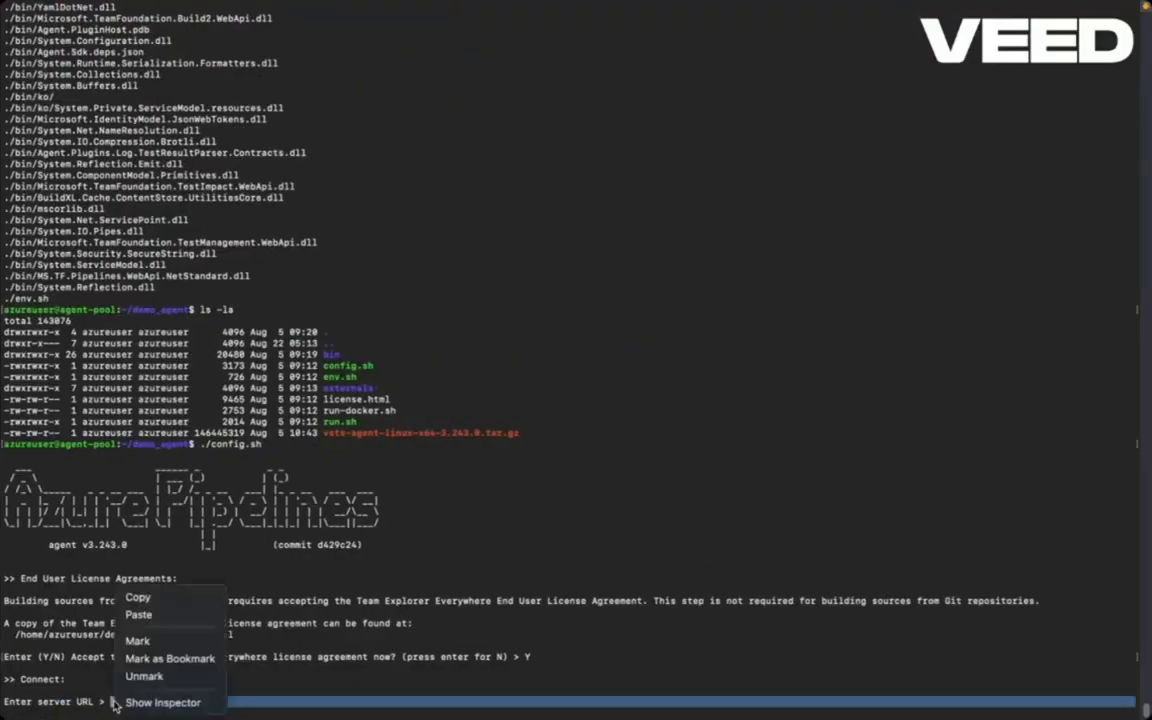
pyautogui.click(139, 615)
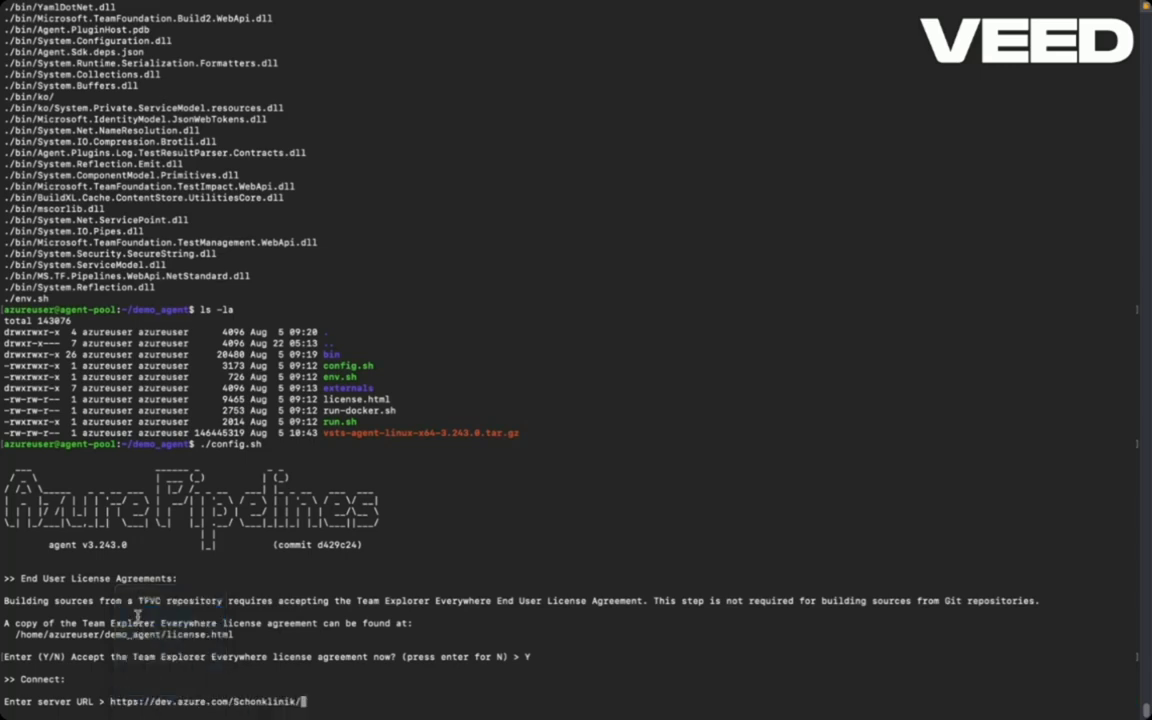
pyautogui.press('Return')
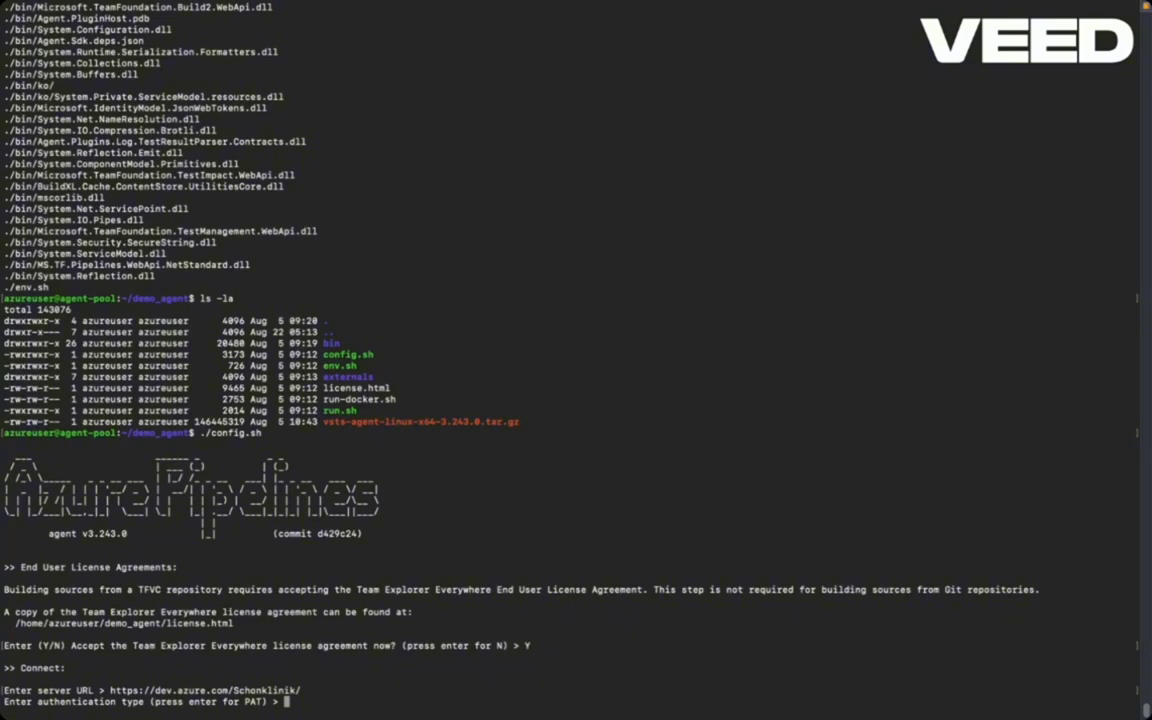
pyautogui.press('Return')
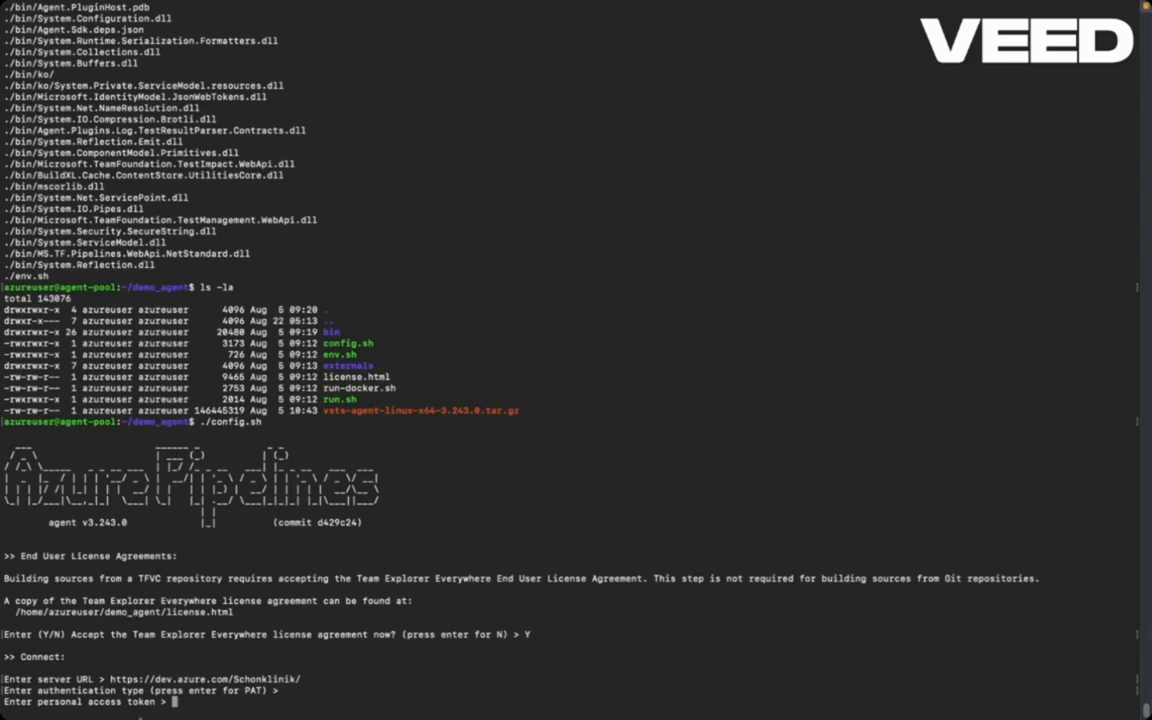
pyautogui.click(214, 699)
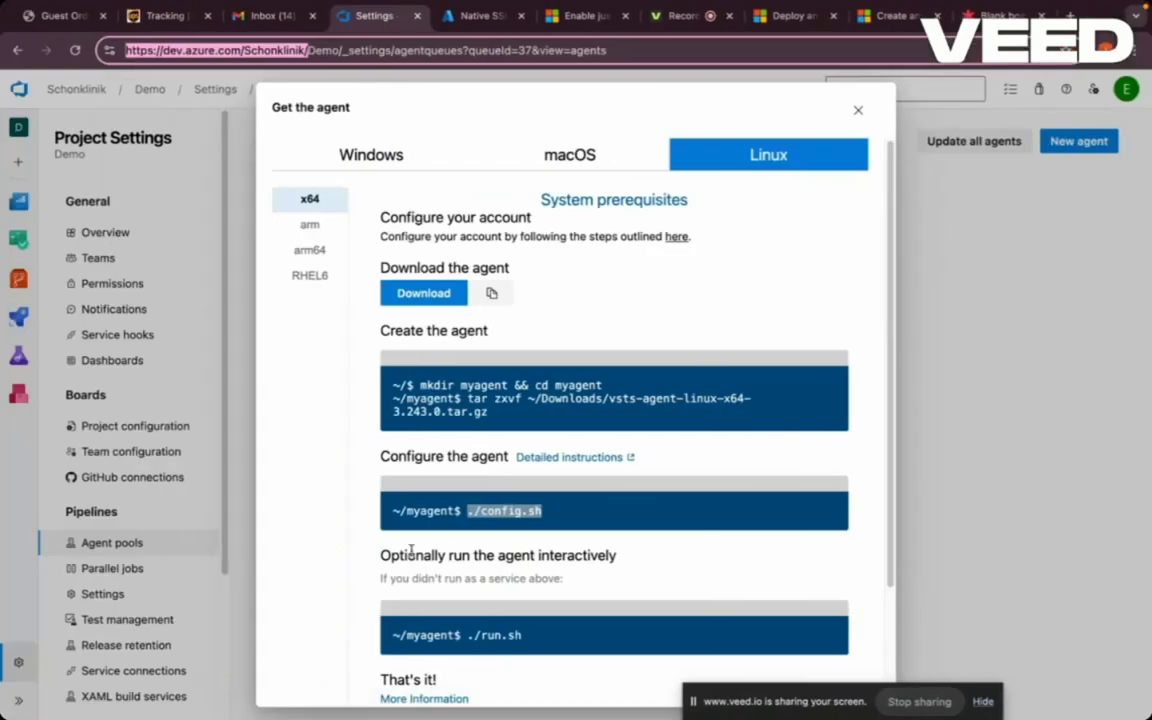
# - Duplicate the settings tab and open User settings > Personal access tokens
pyautogui.rightClick(368, 27)
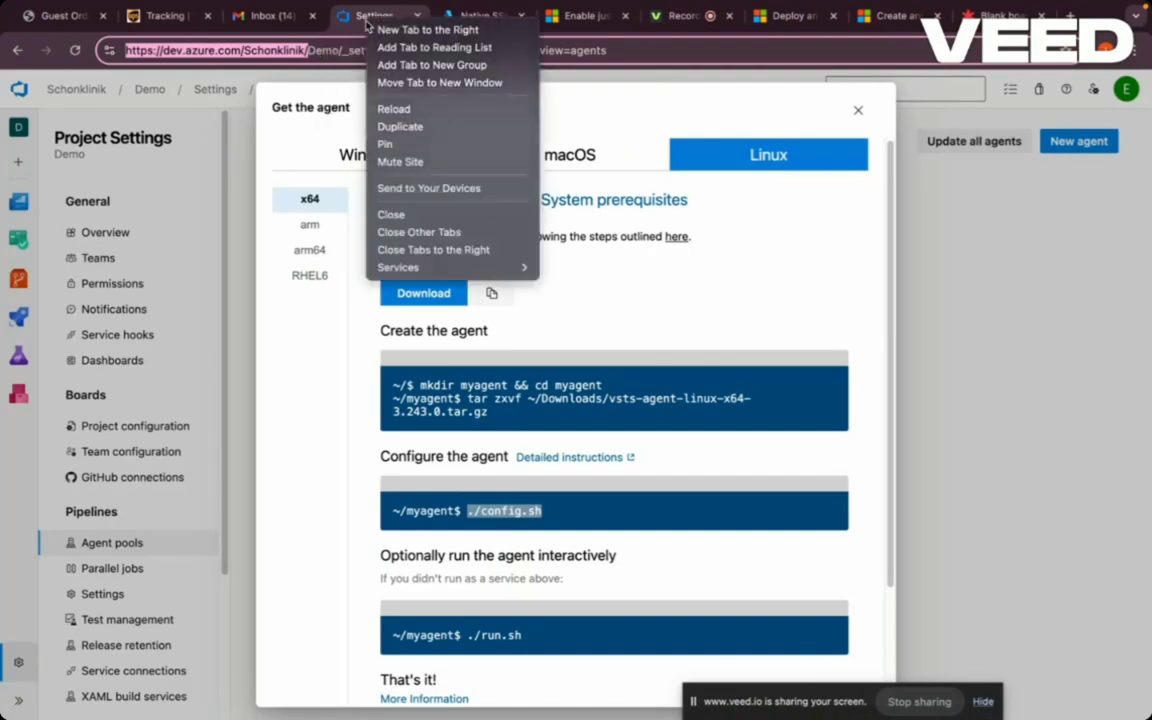
pyautogui.click(398, 126)
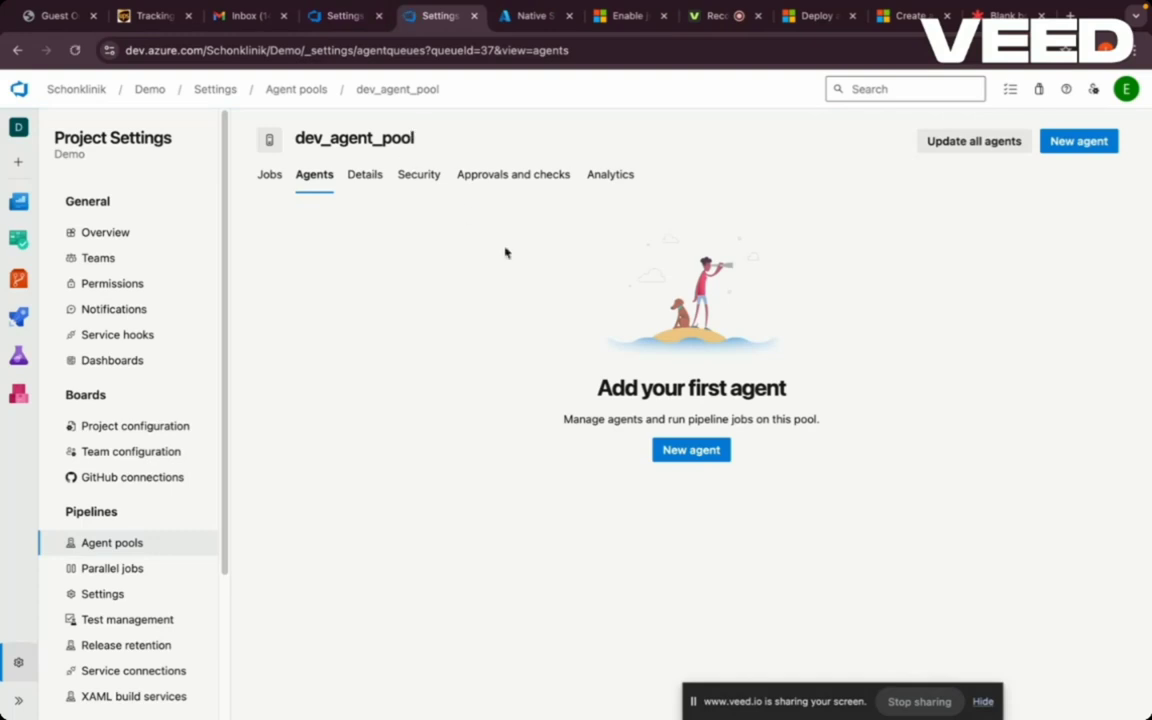
pyautogui.click(101, 93)
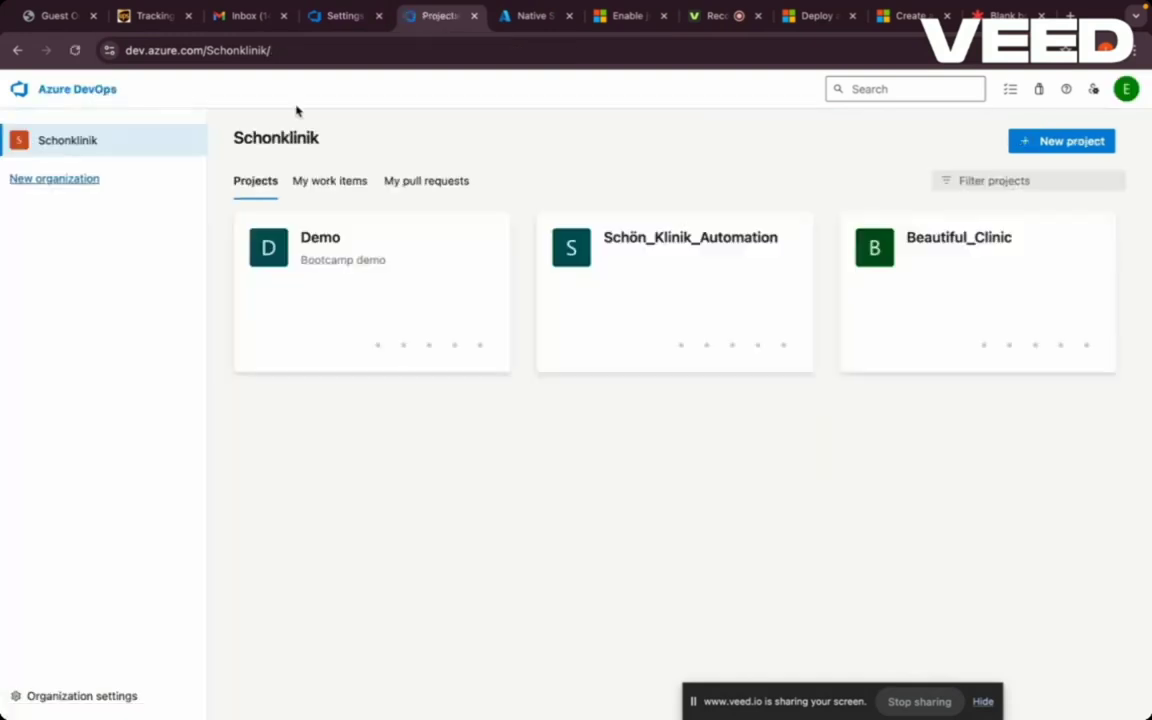
pyautogui.click(1095, 90)
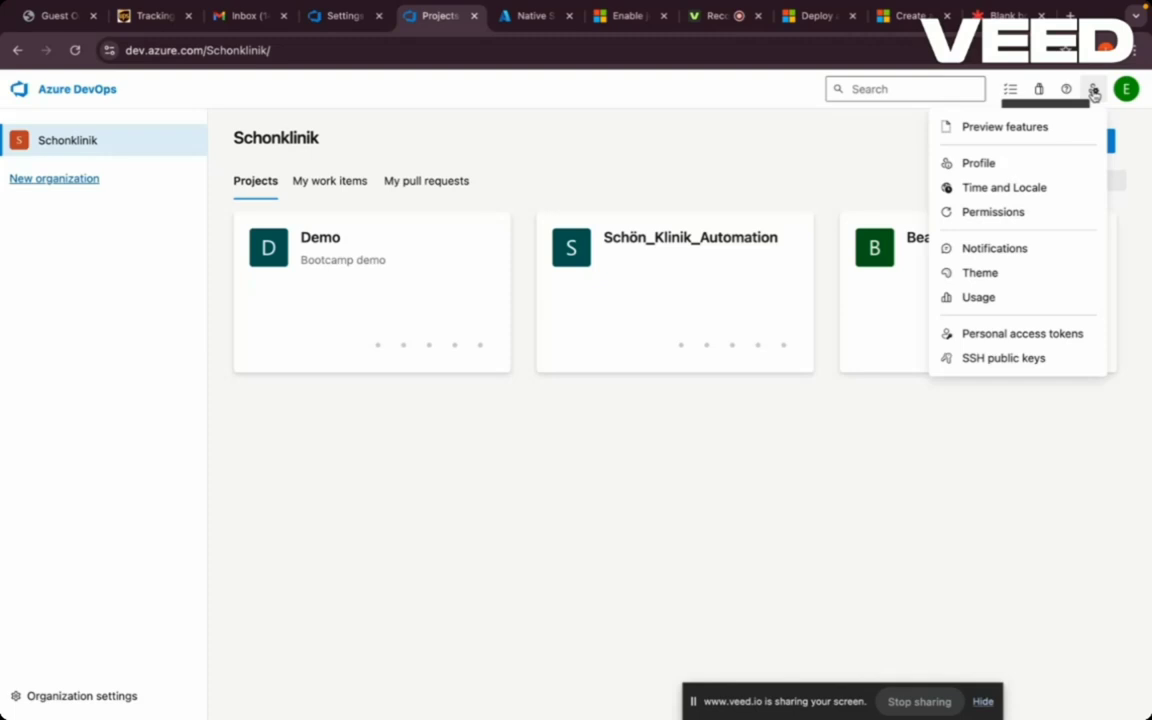
pyautogui.click(1036, 335)
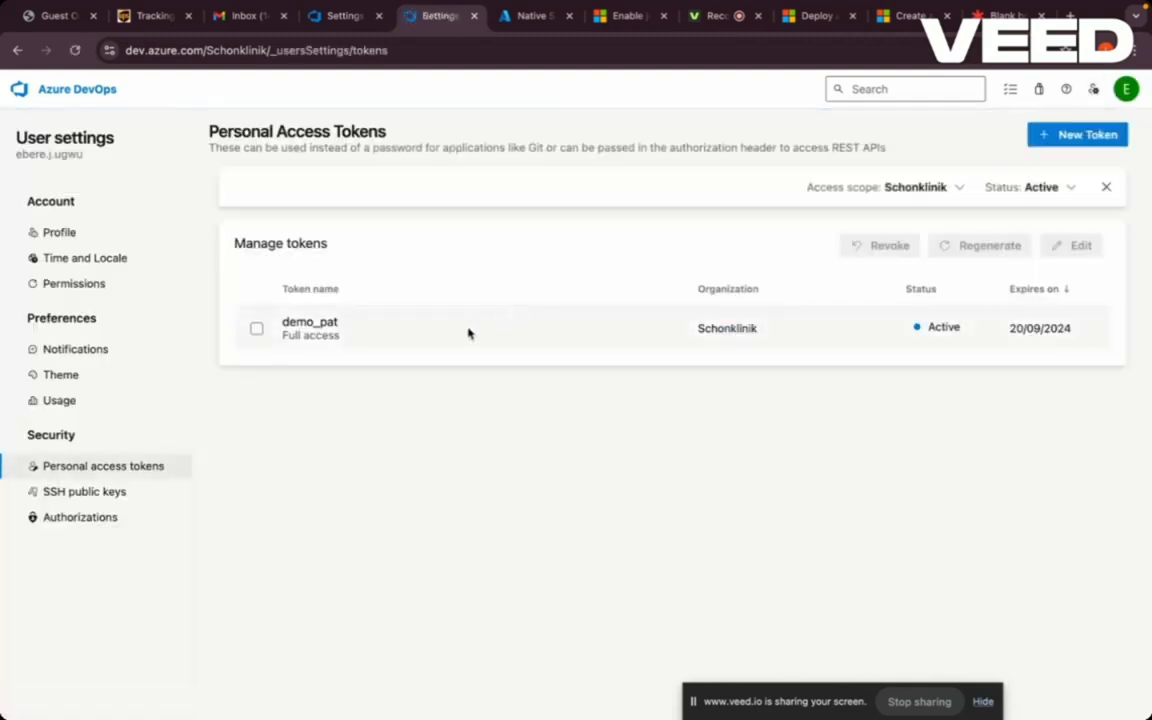
# - Create a Full access token named demo with 30-day expiration and copy its value
pyautogui.click(1088, 135)
pyautogui.click(996, 169)
pyautogui.write('demo')
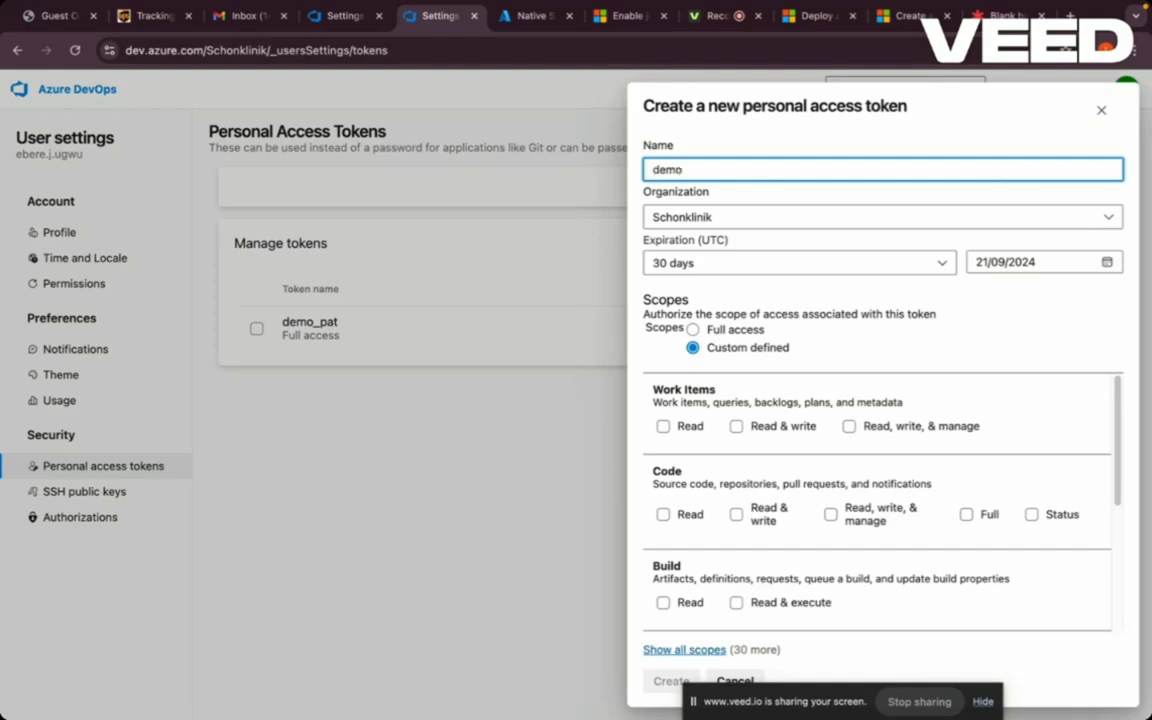
pyautogui.click(940, 267)
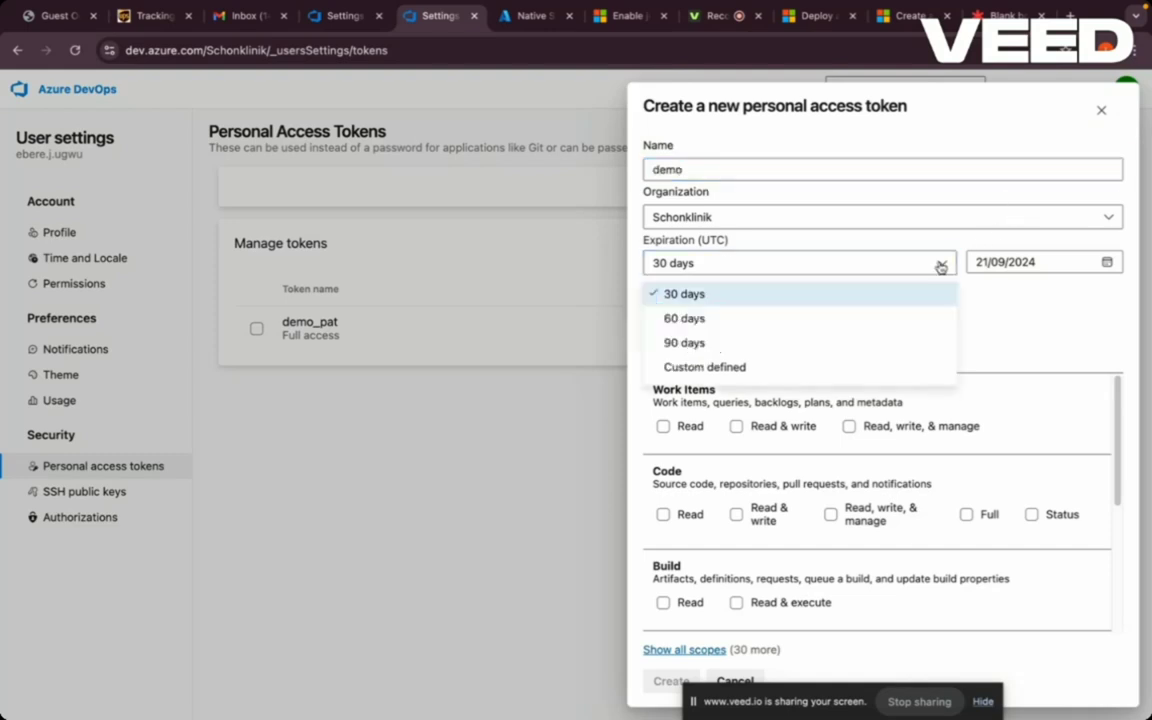
pyautogui.click(940, 267)
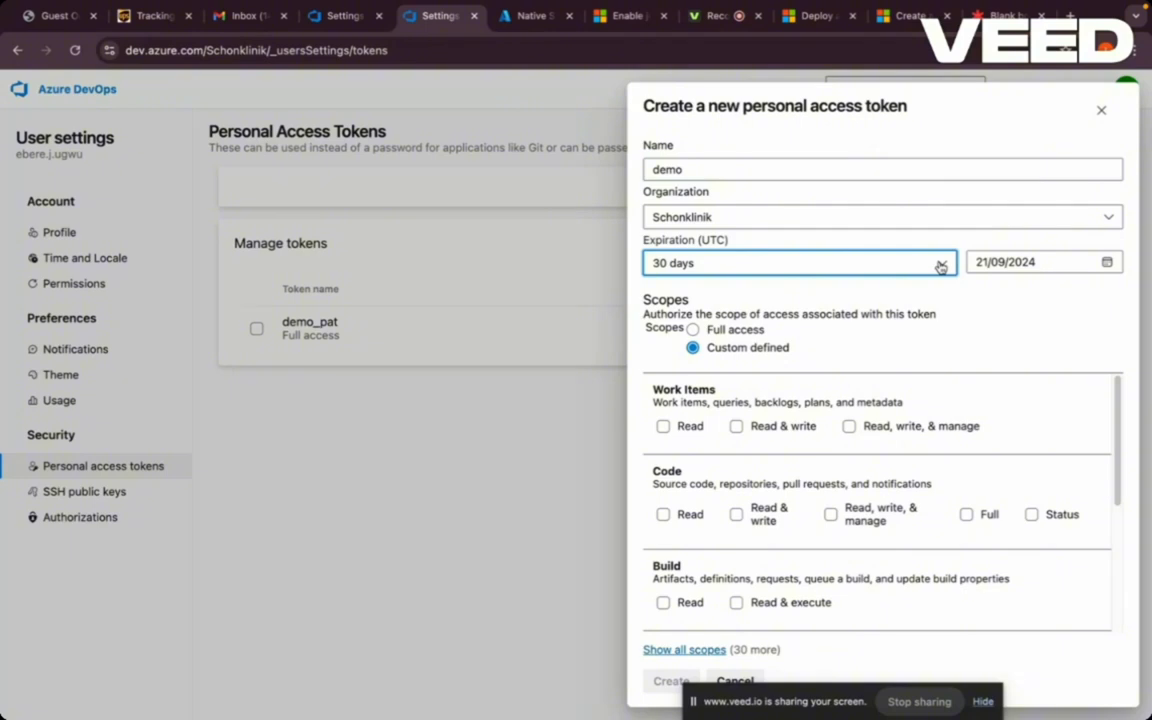
pyautogui.click(940, 267)
pyautogui.click(940, 267)
pyautogui.click(693, 330)
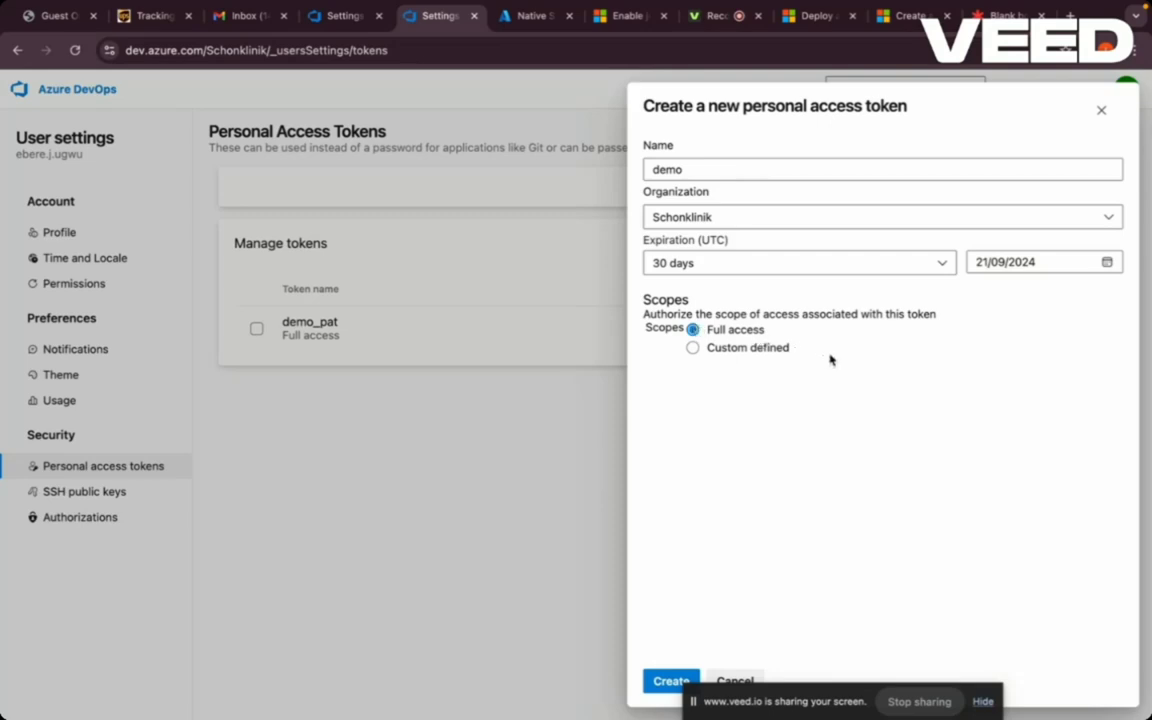
pyautogui.click(660, 683)
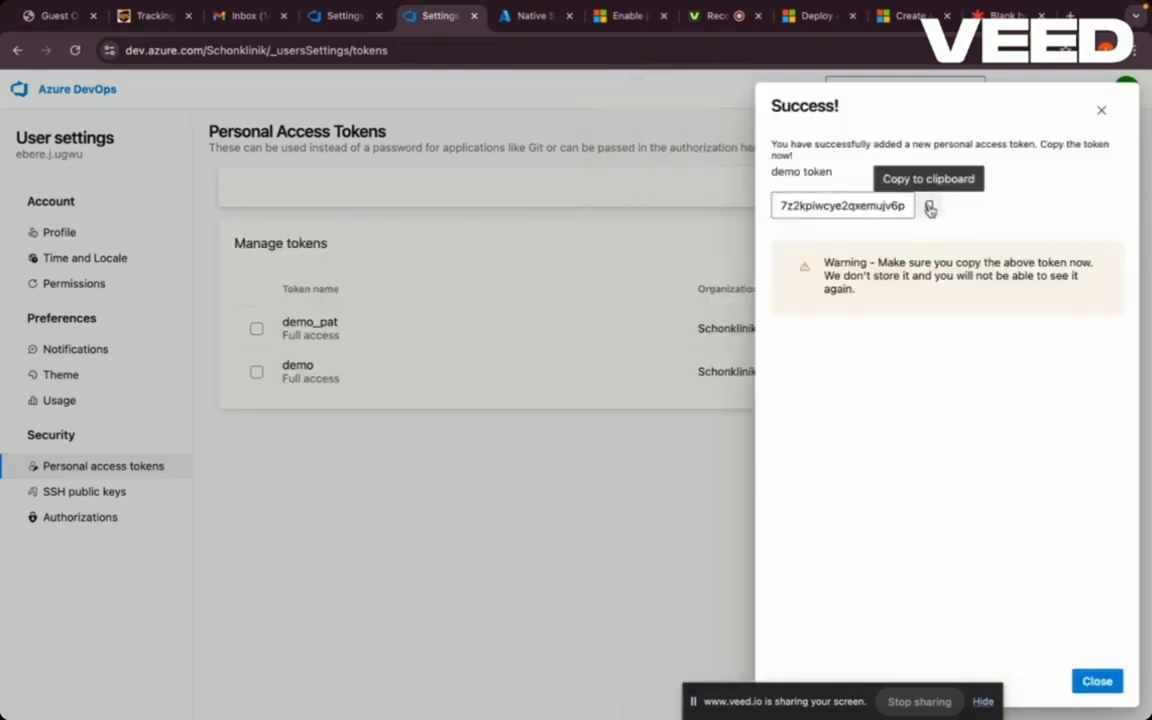
pyautogui.click(929, 207)
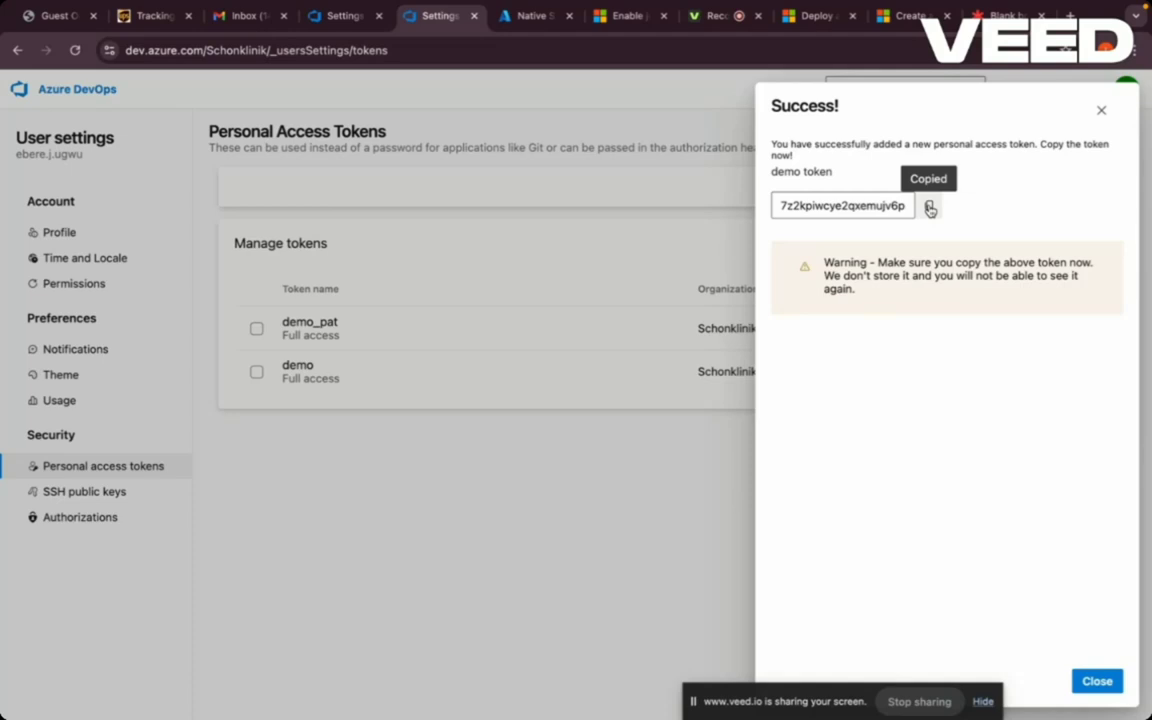
pyautogui.click(1096, 682)
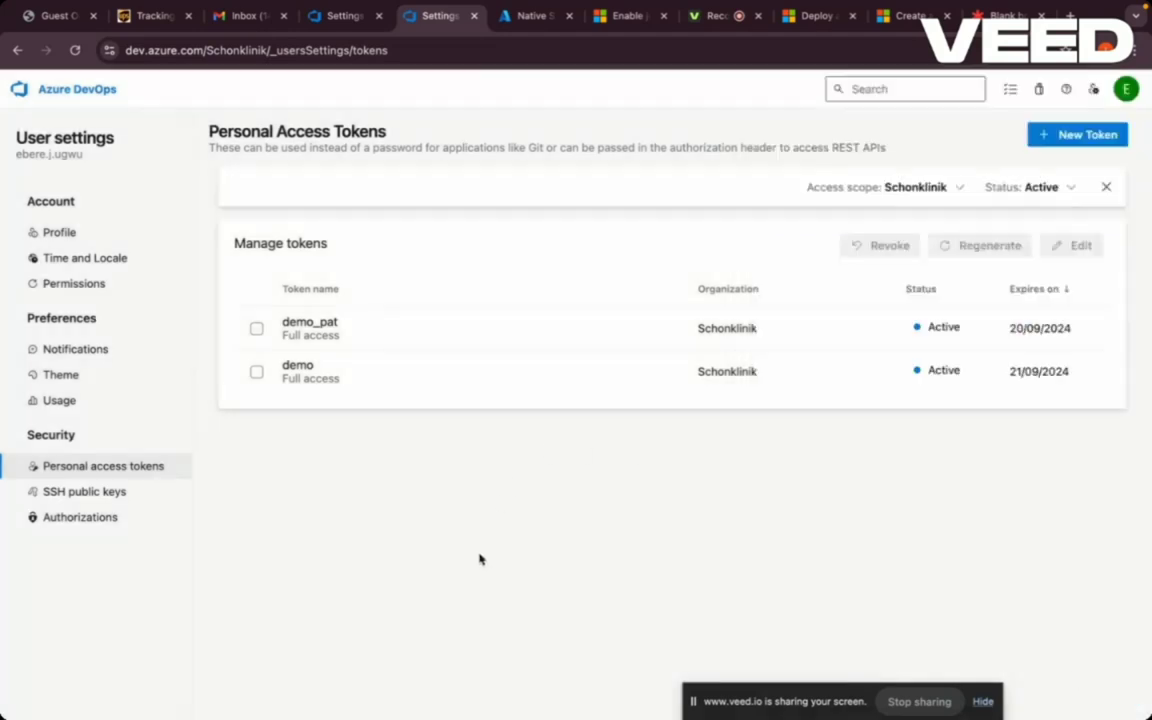
# - Paste the personal access token, then accept the default pool, agent name and work folder
pyautogui.moveTo(447, 692)
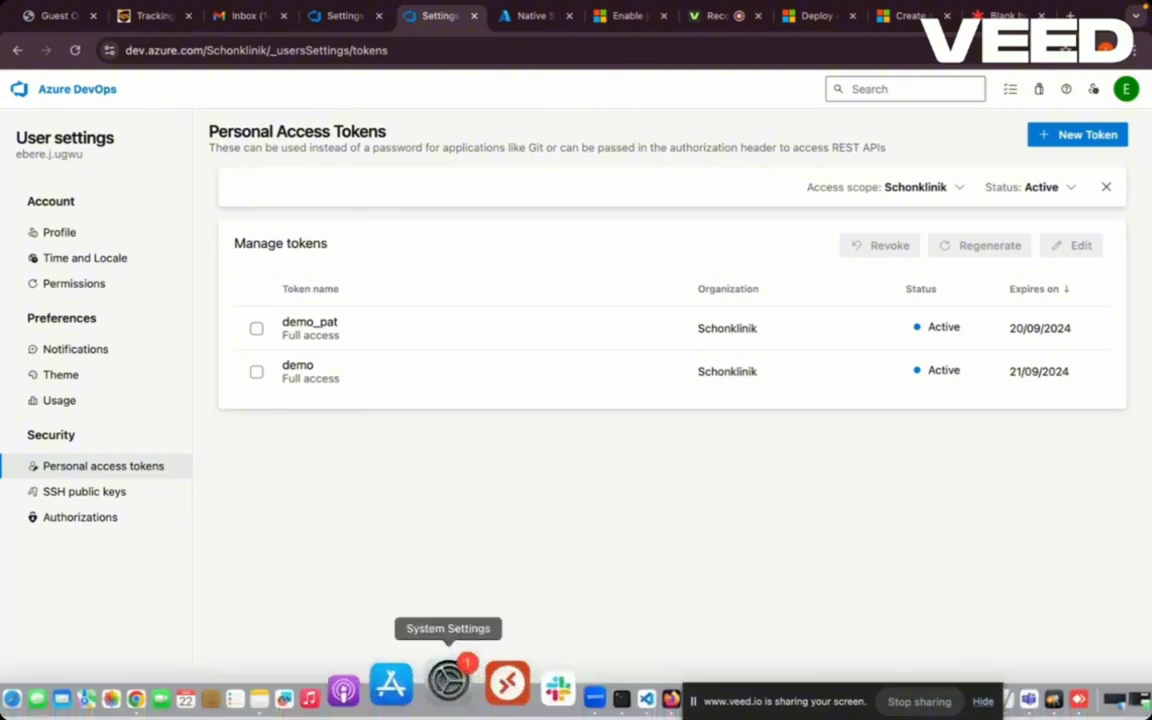
pyautogui.click(549, 687)
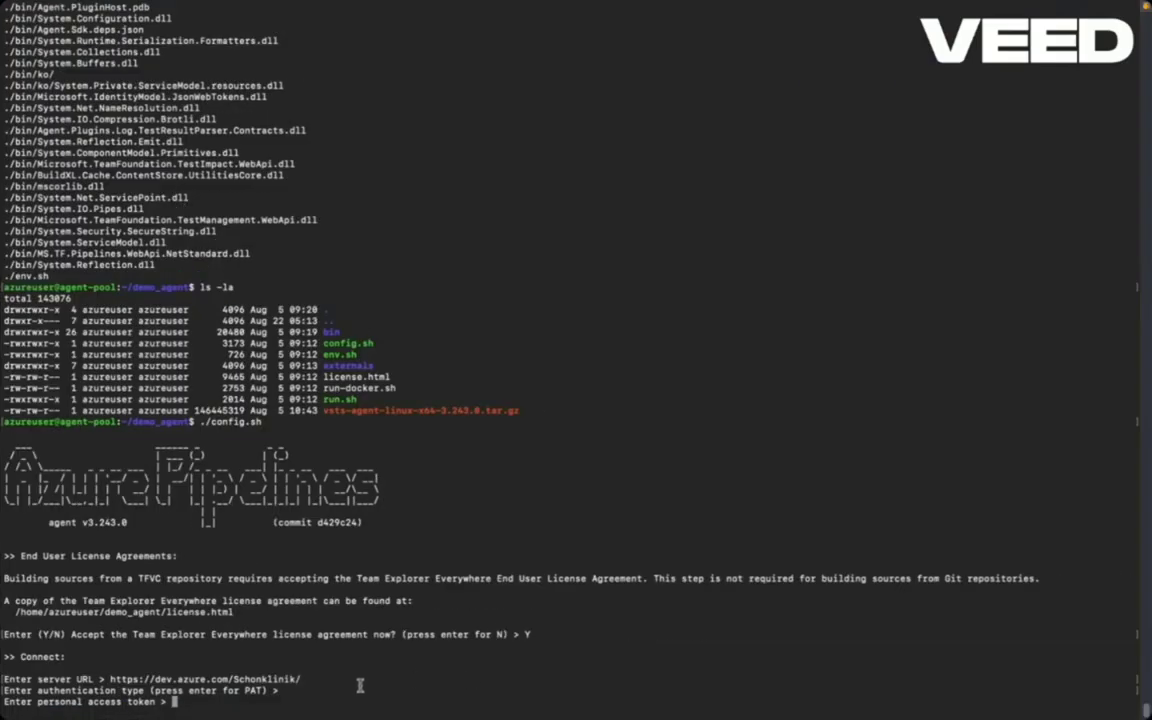
pyautogui.rightClick(175, 702)
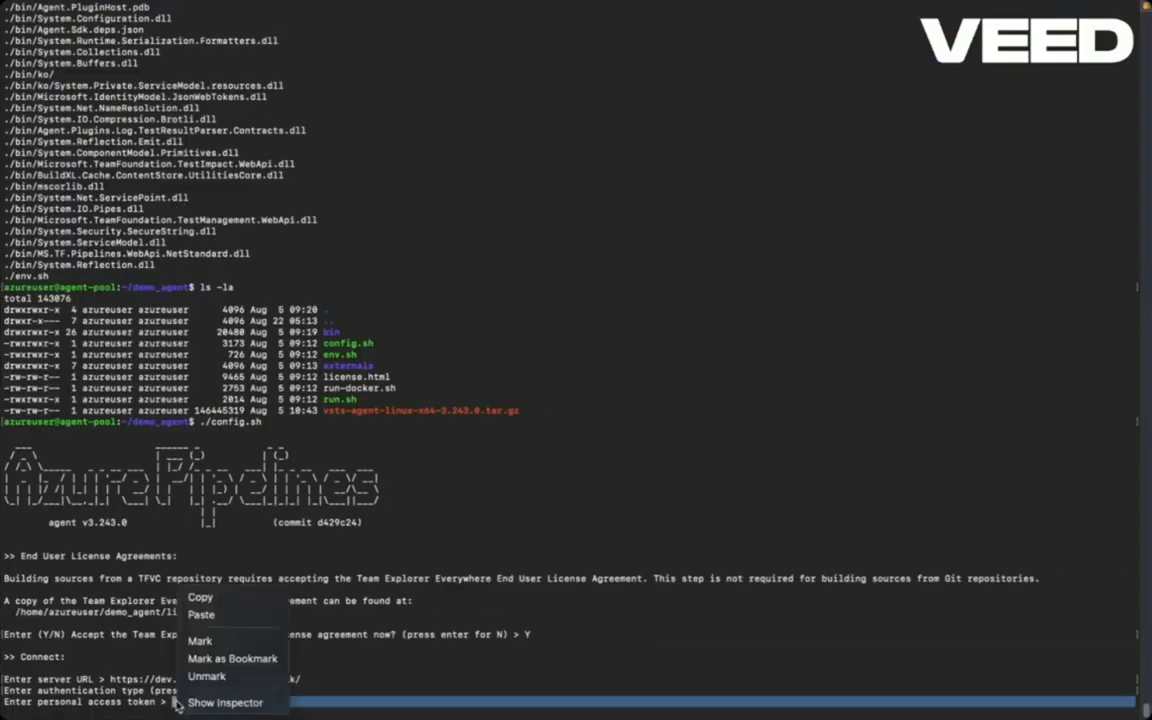
pyautogui.click(201, 615)
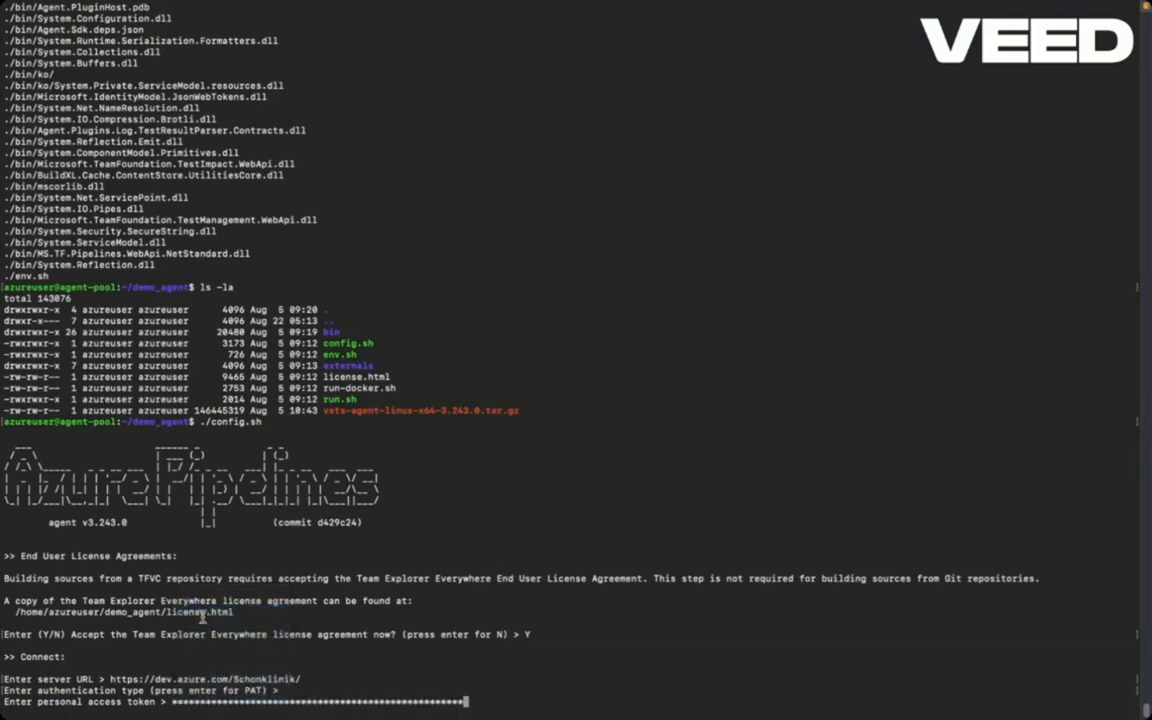
pyautogui.press('Return')
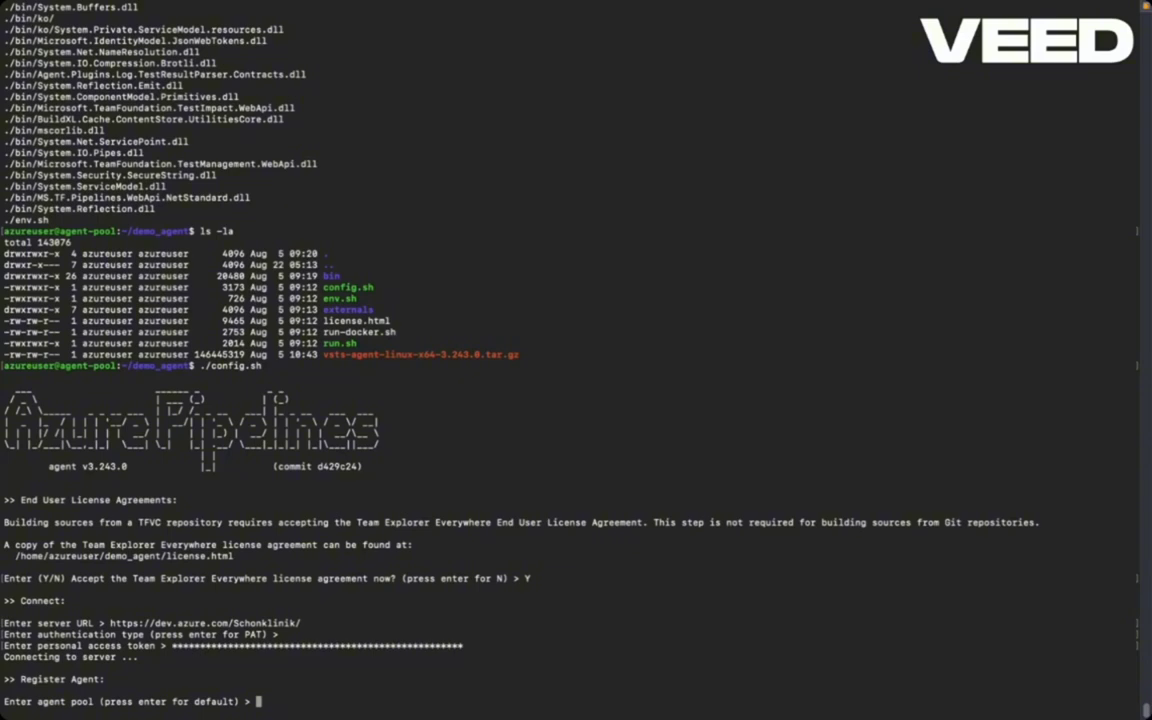
pyautogui.press('Return')
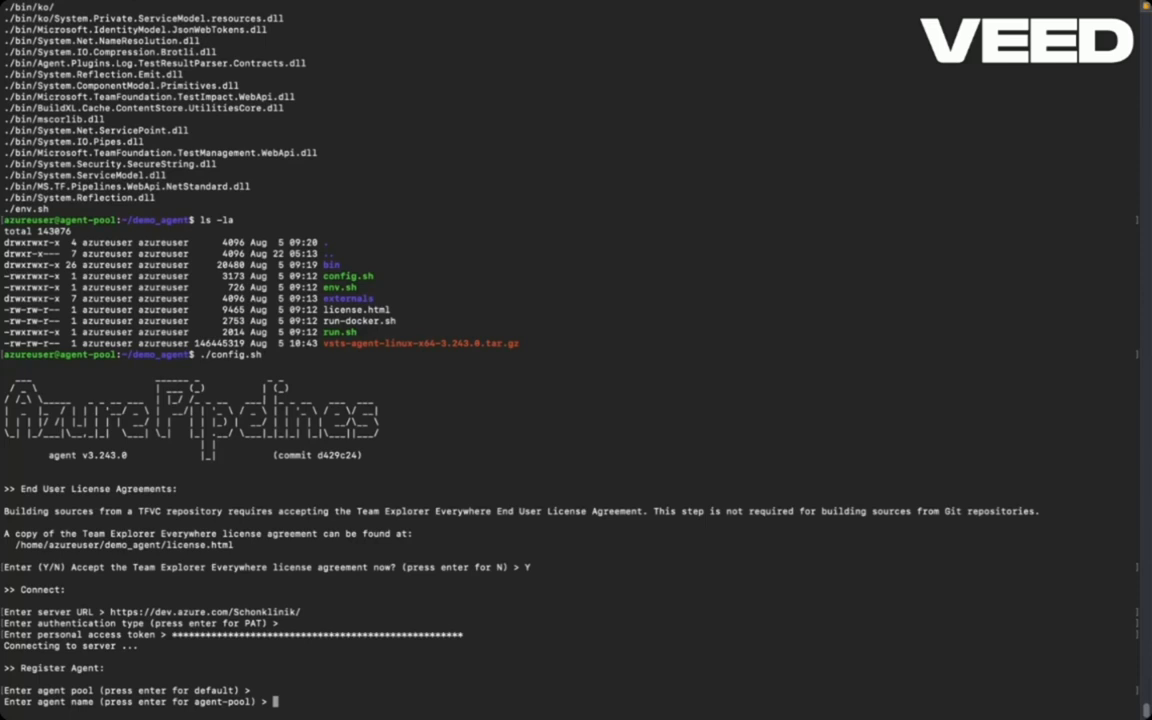
pyautogui.press('Return')
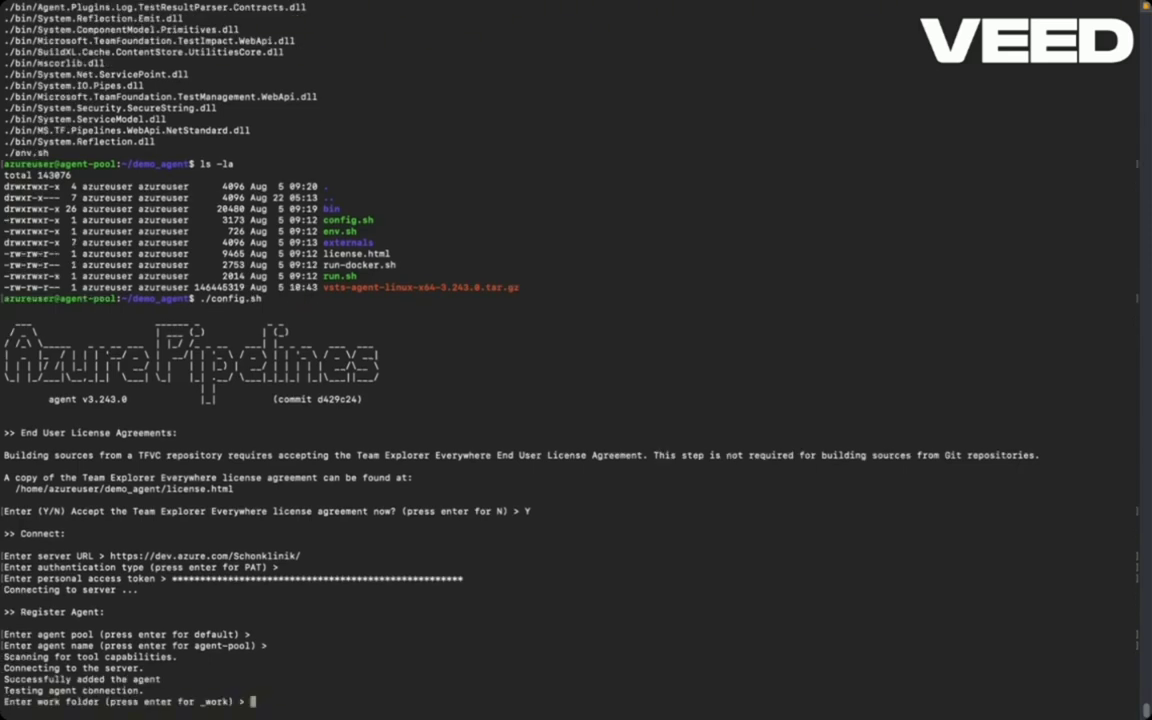
pyautogui.press('Return')
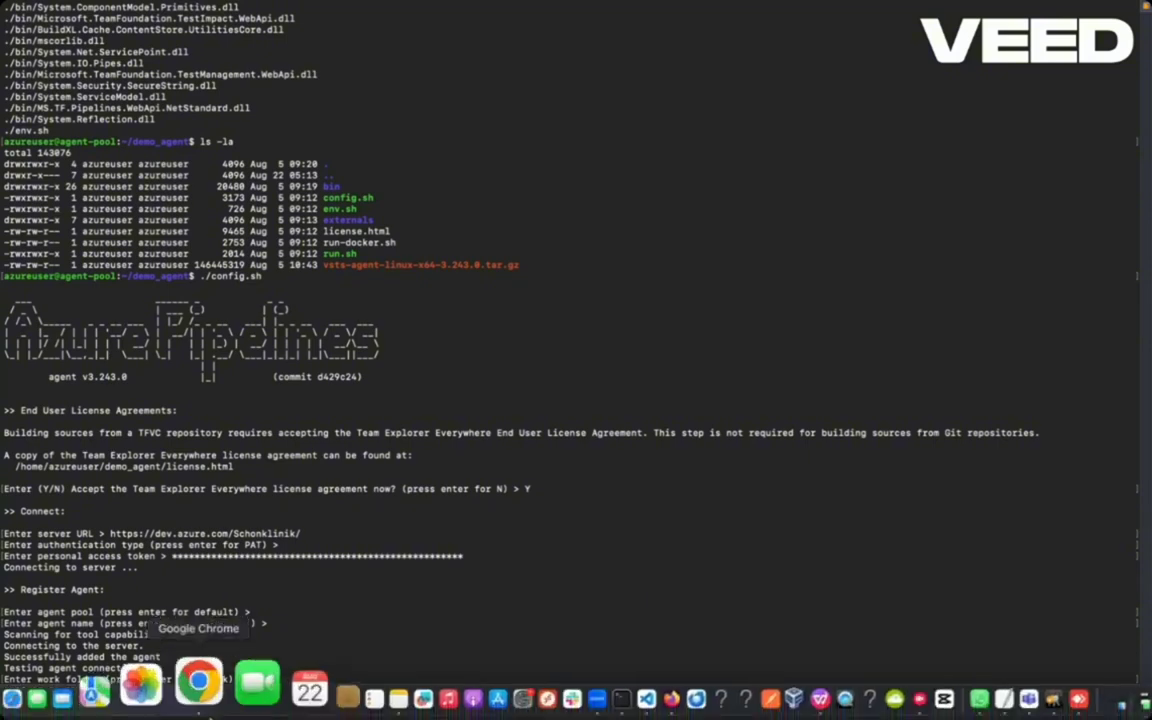
# - Copy the ./run.sh command from the Get the agent dialog and close it
pyautogui.click(200, 708)
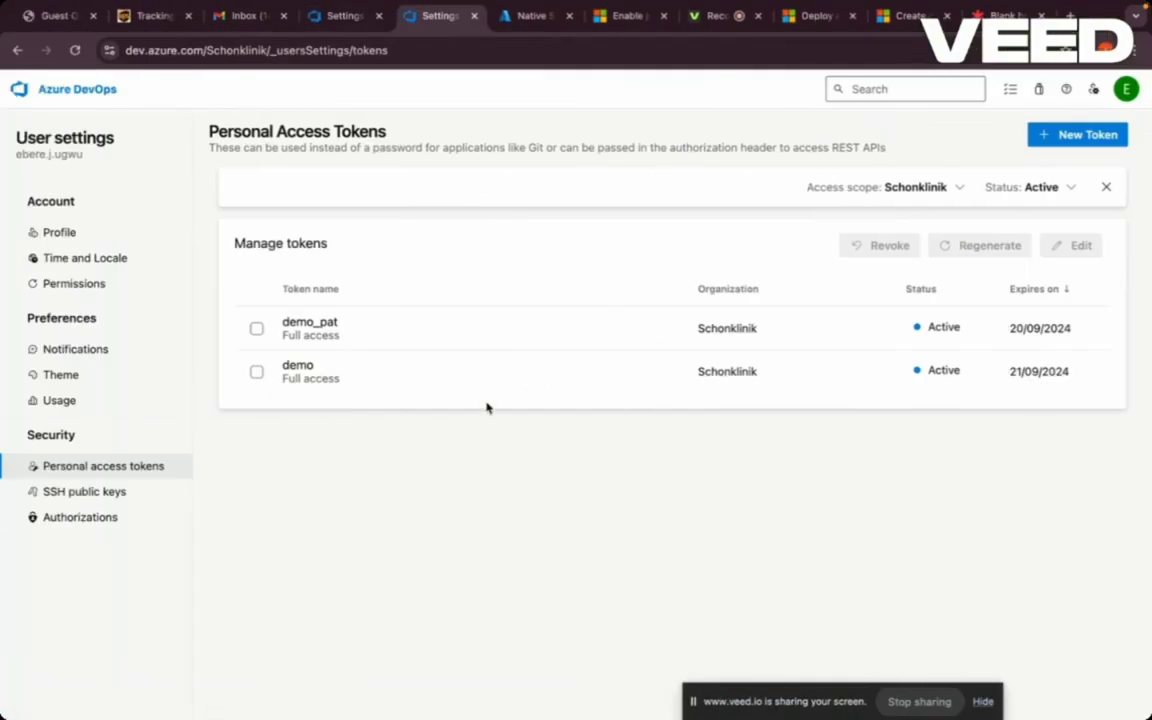
pyautogui.click(324, 18)
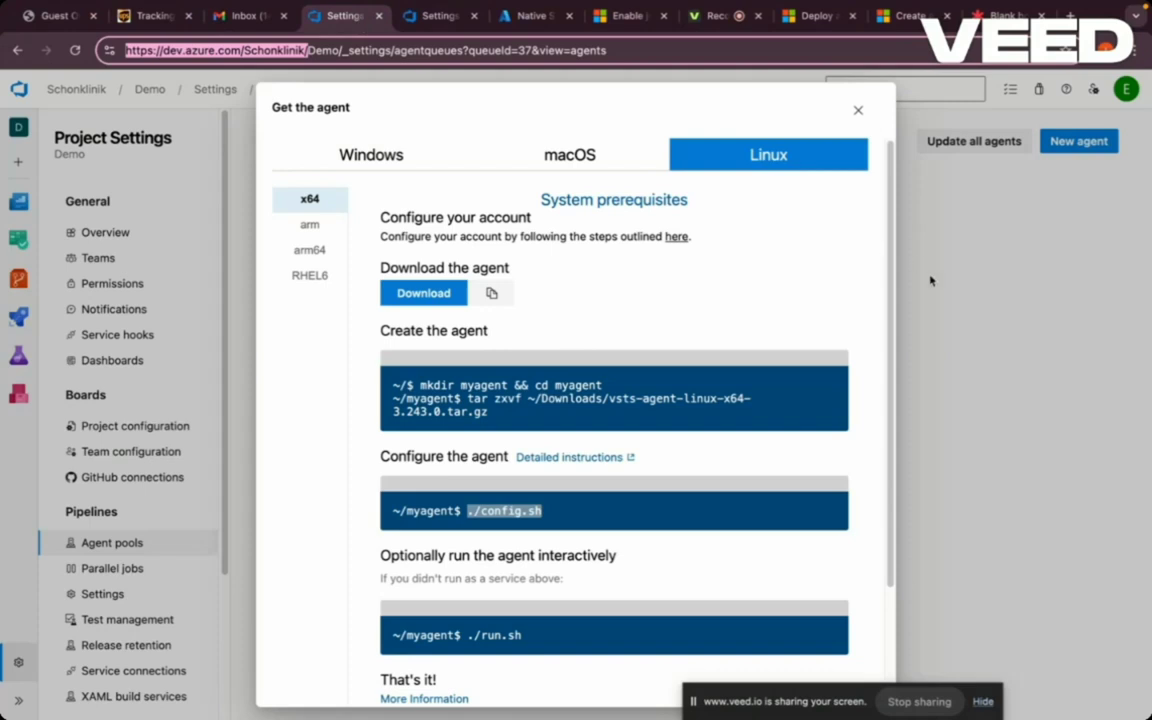
pyautogui.moveTo(892, 298); pyautogui.dragTo(890, 422)
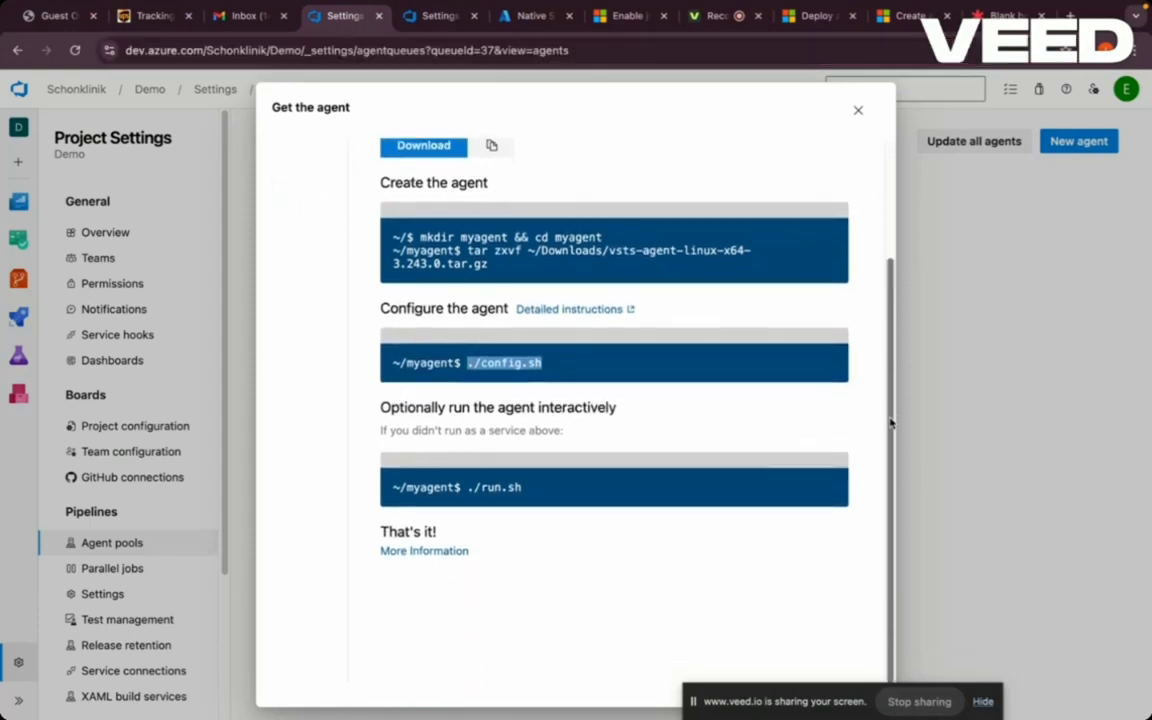
pyautogui.moveTo(528, 490); pyautogui.dragTo(468, 491)
pyautogui.press('cmd+c')
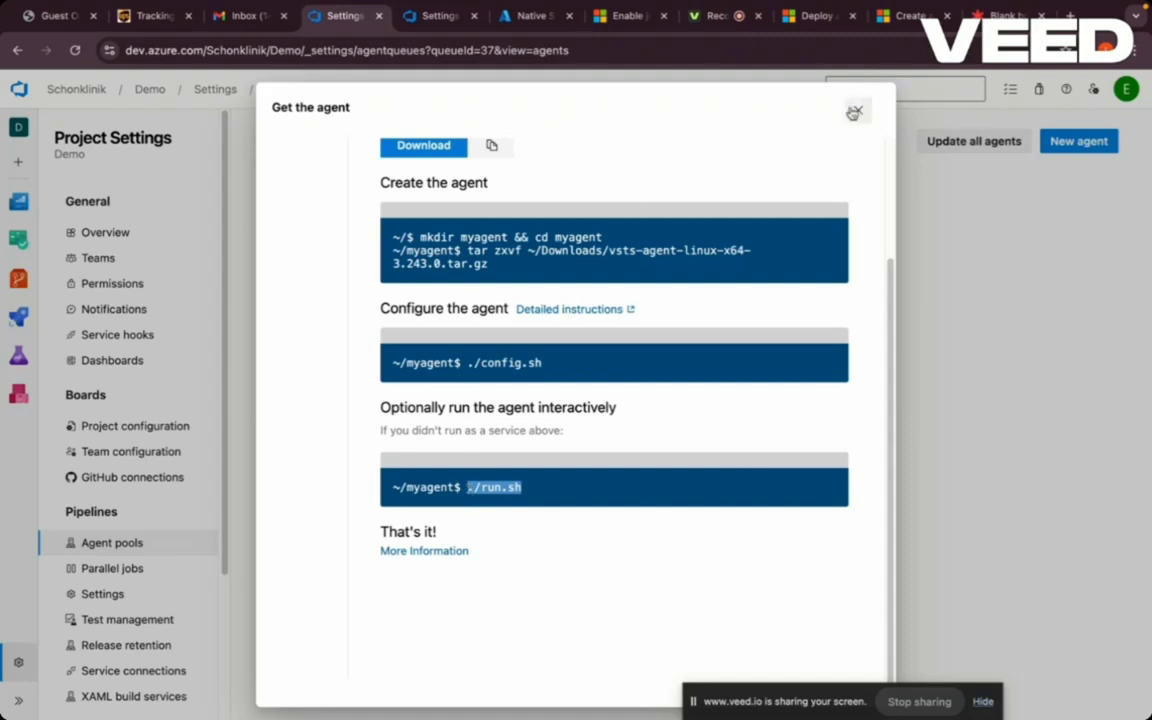
pyautogui.click(857, 112)
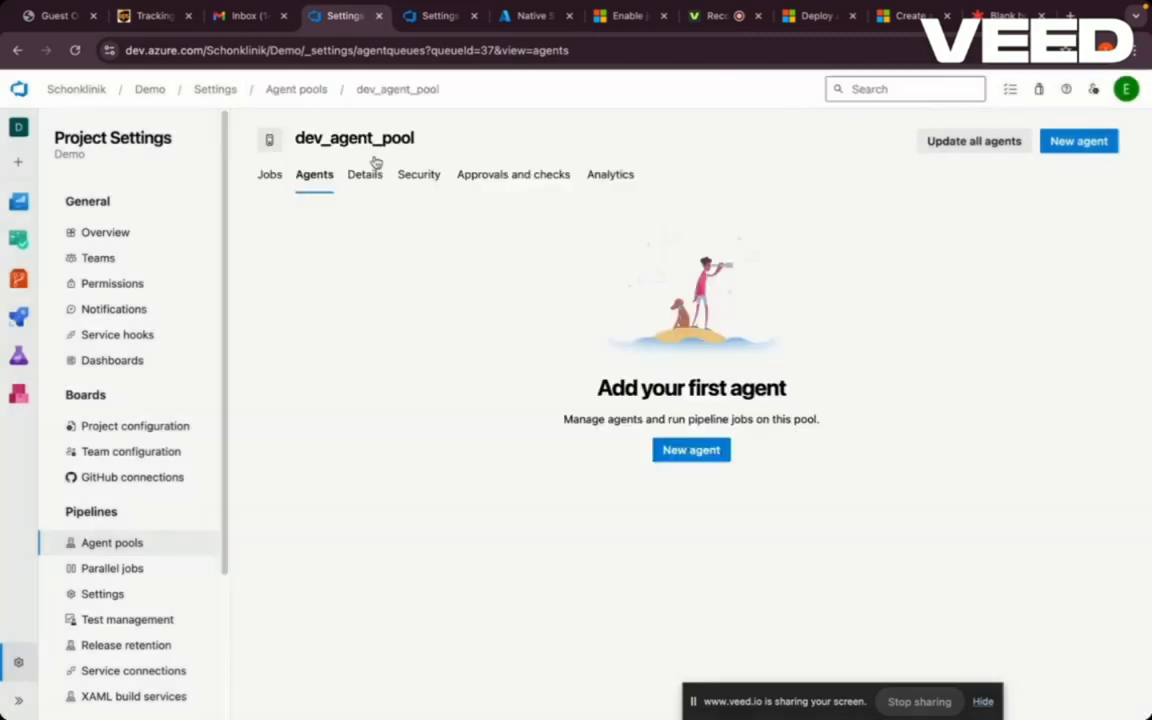
# - Check dev_agent_pool's agents, then open demo_agent_pool's Agents list showing agent-pool 3.243.0
pyautogui.click(74, 50)
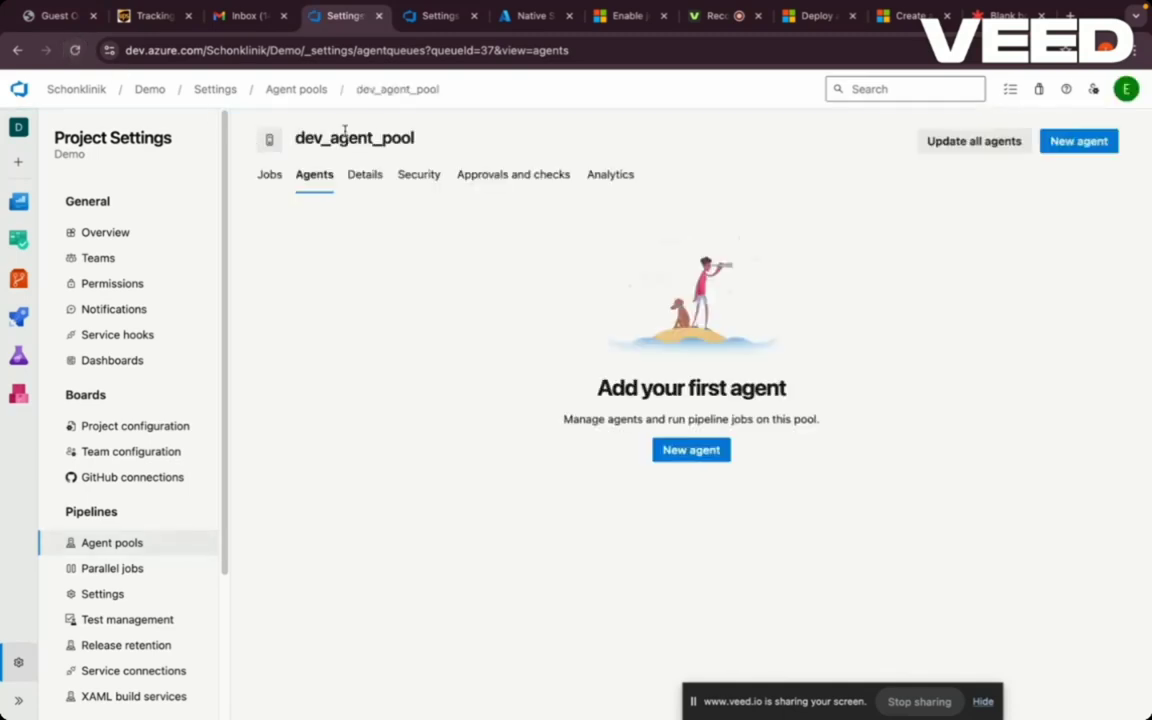
pyautogui.click(319, 92)
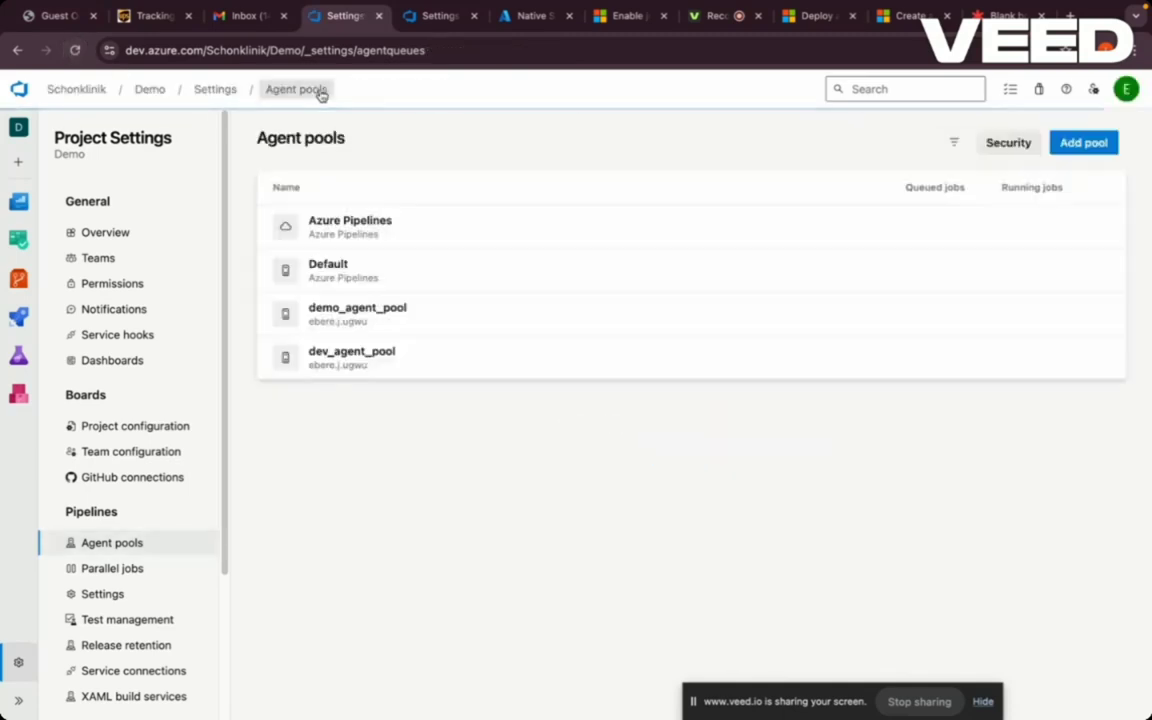
pyautogui.click(76, 51)
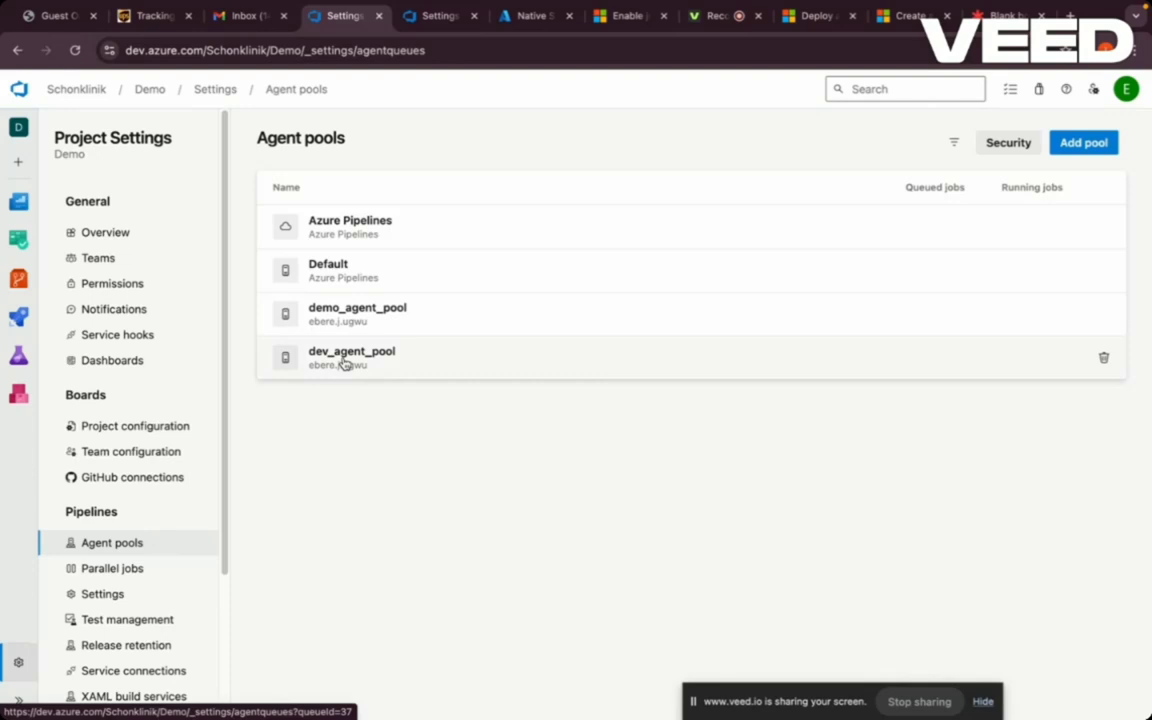
pyautogui.click(343, 363)
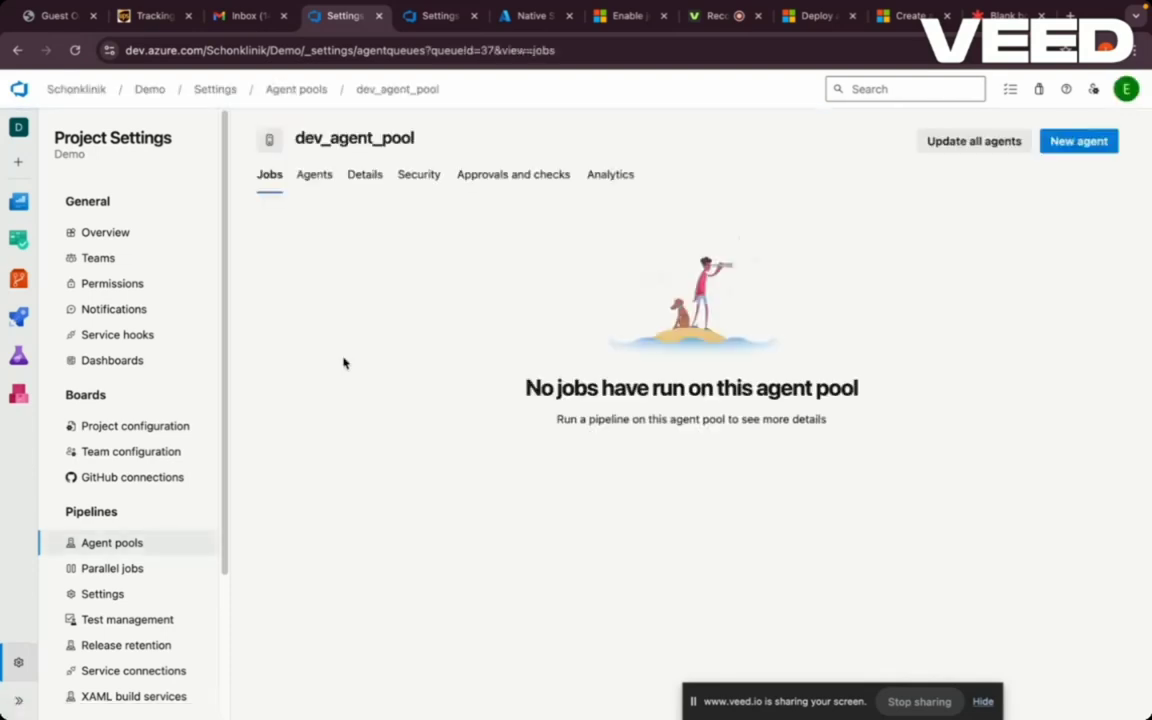
pyautogui.click(315, 176)
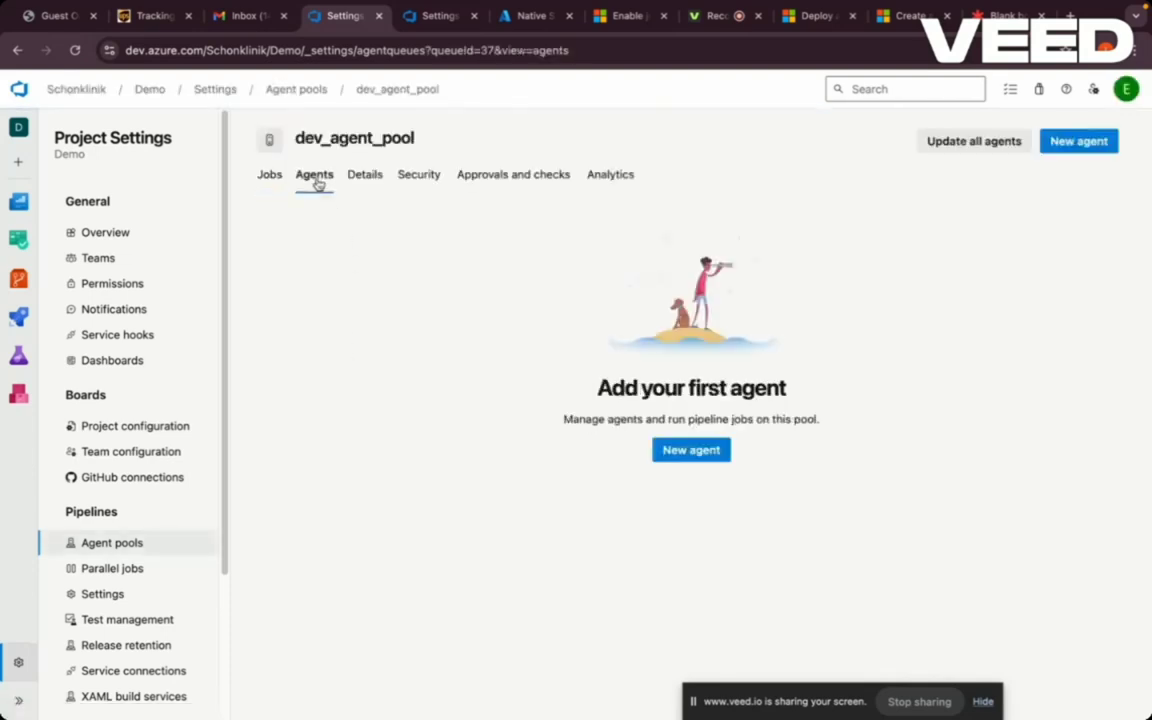
pyautogui.click(297, 89)
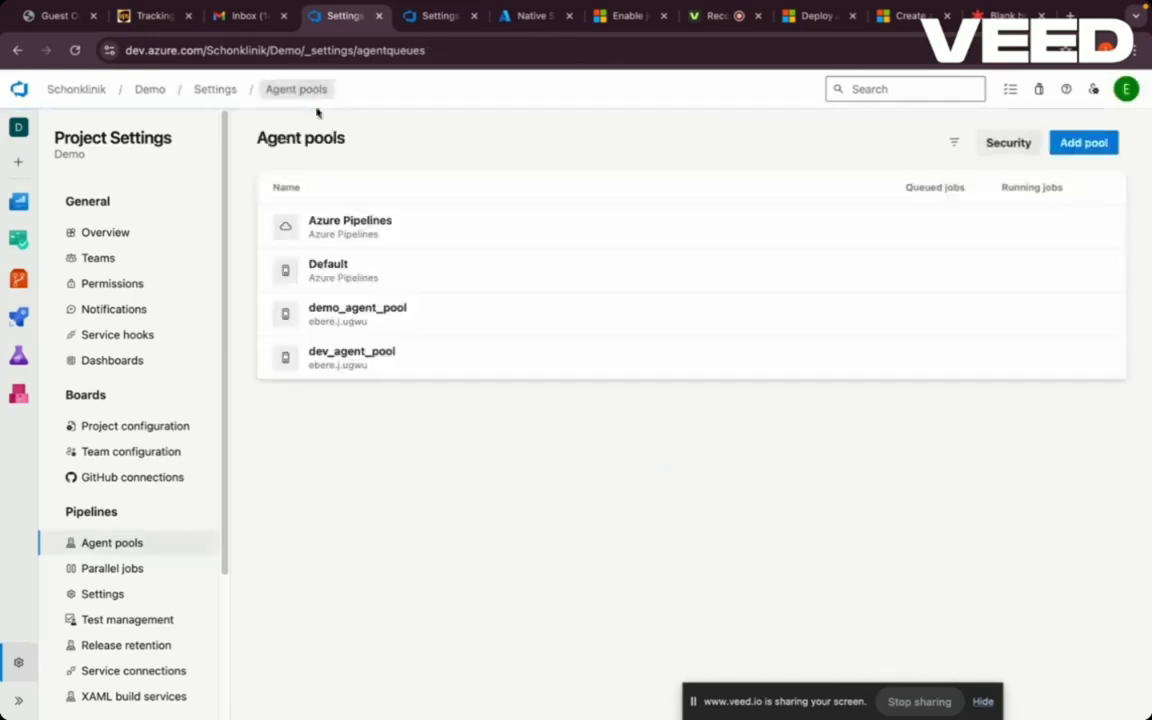
pyautogui.click(336, 314)
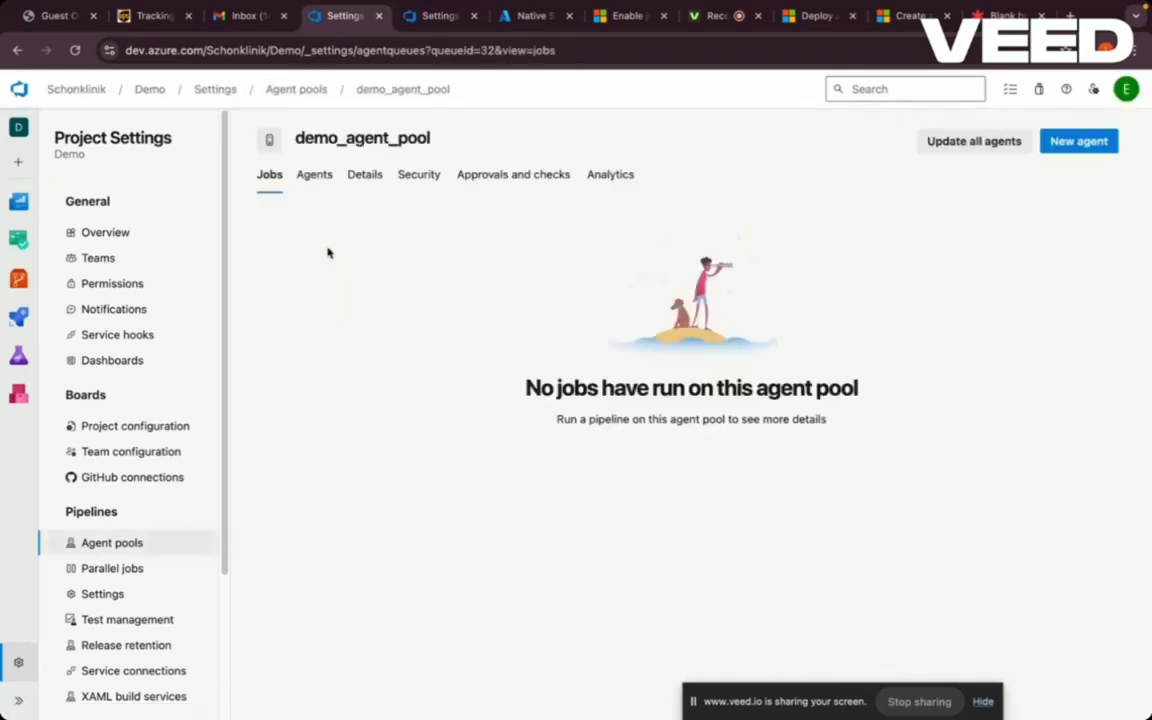
pyautogui.click(310, 178)
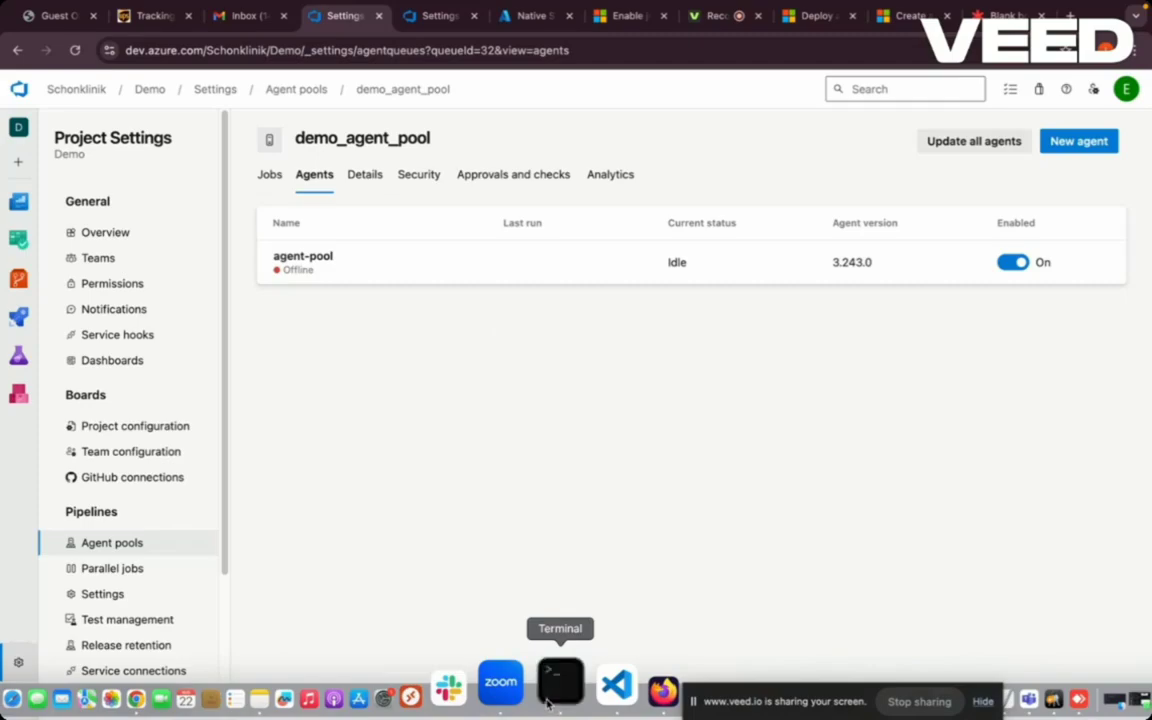
# - Paste ./run.sh at the demo_agent prompt and run it to start the agent
pyautogui.click(548, 703)
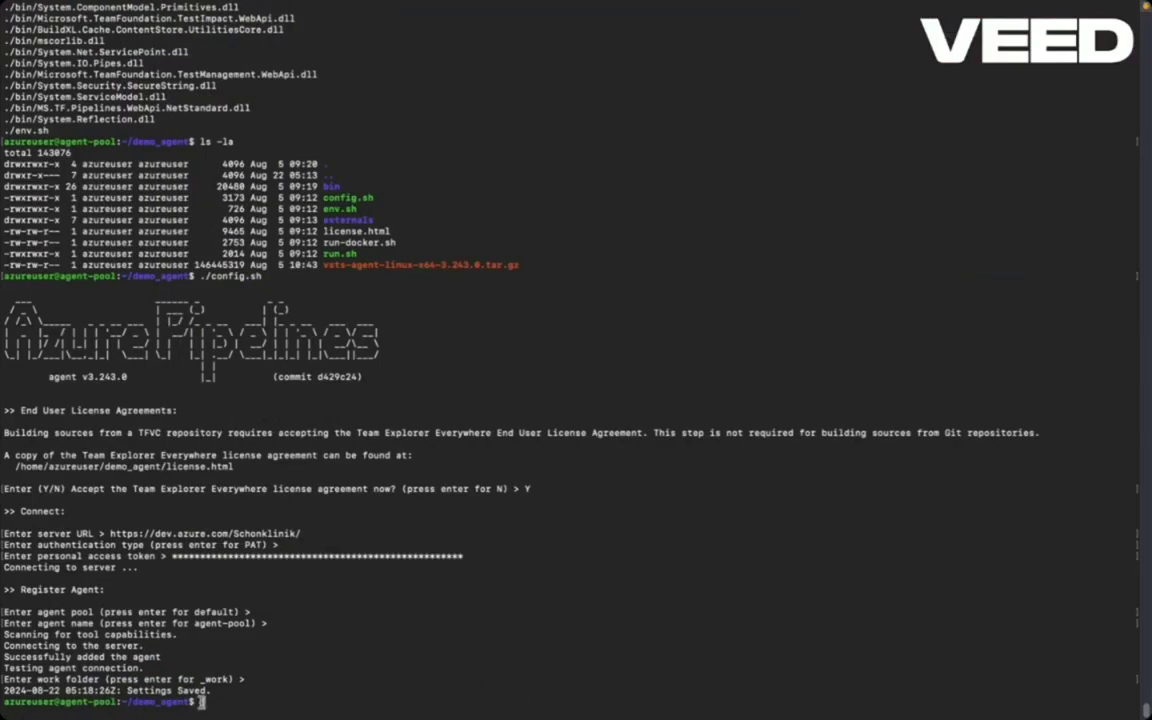
pyautogui.rightClick(201, 702)
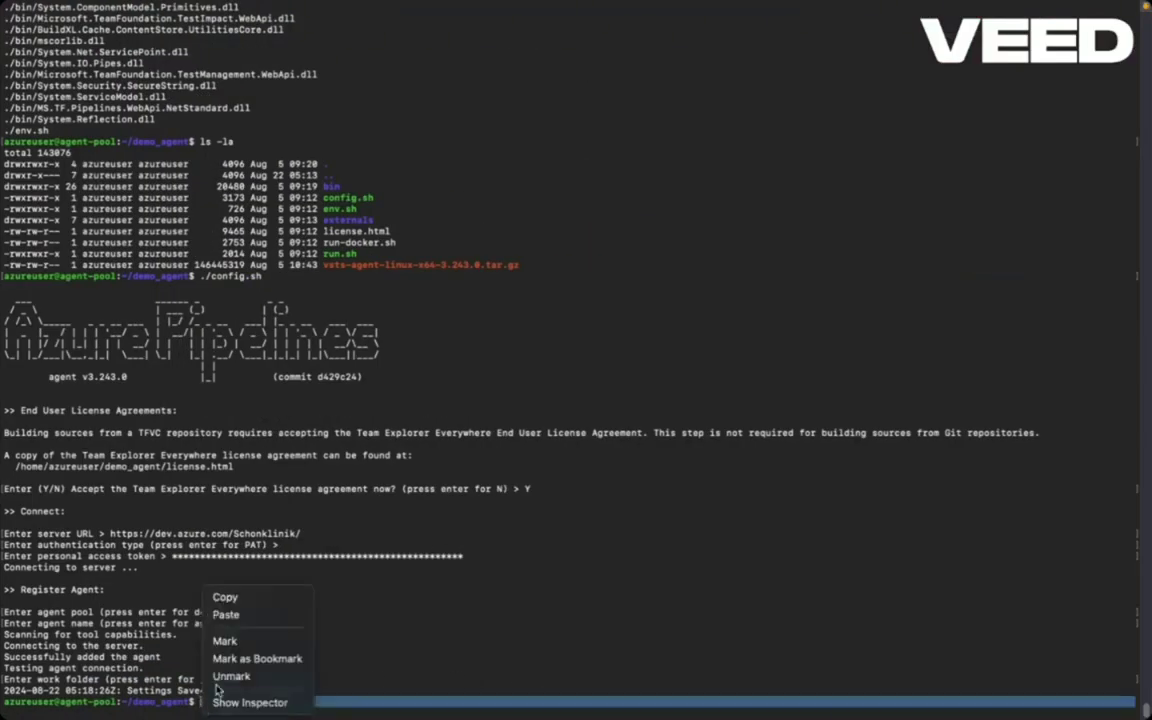
pyautogui.click(228, 617)
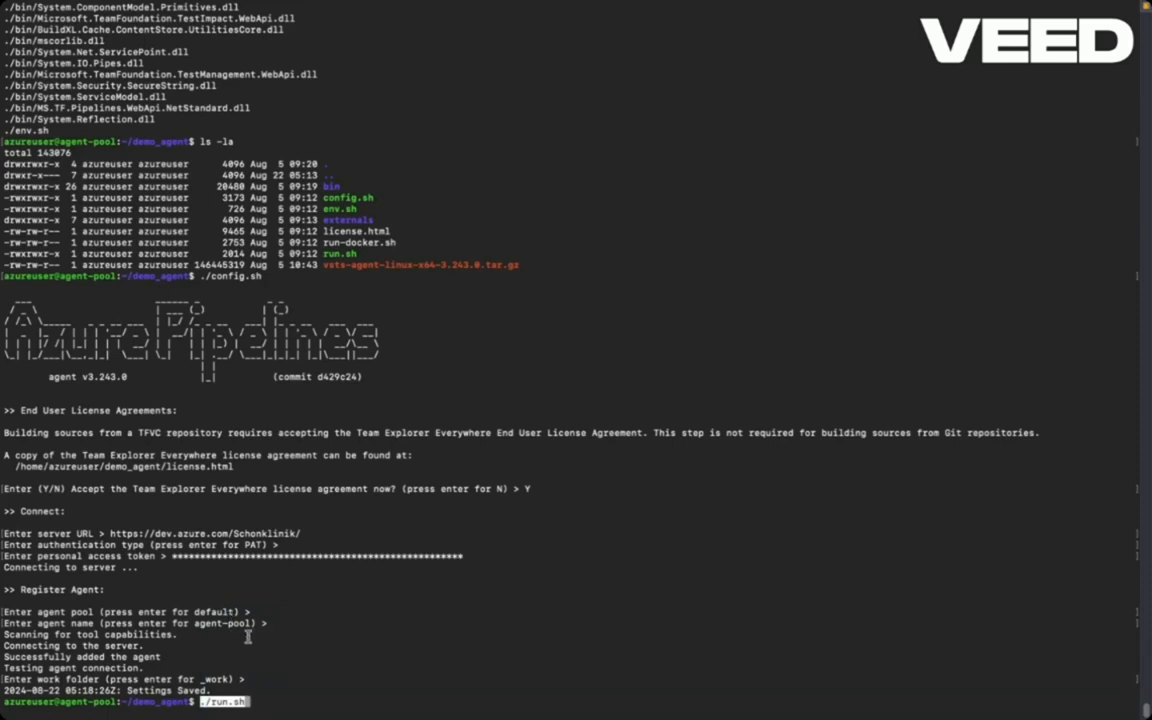
pyautogui.press('Return')
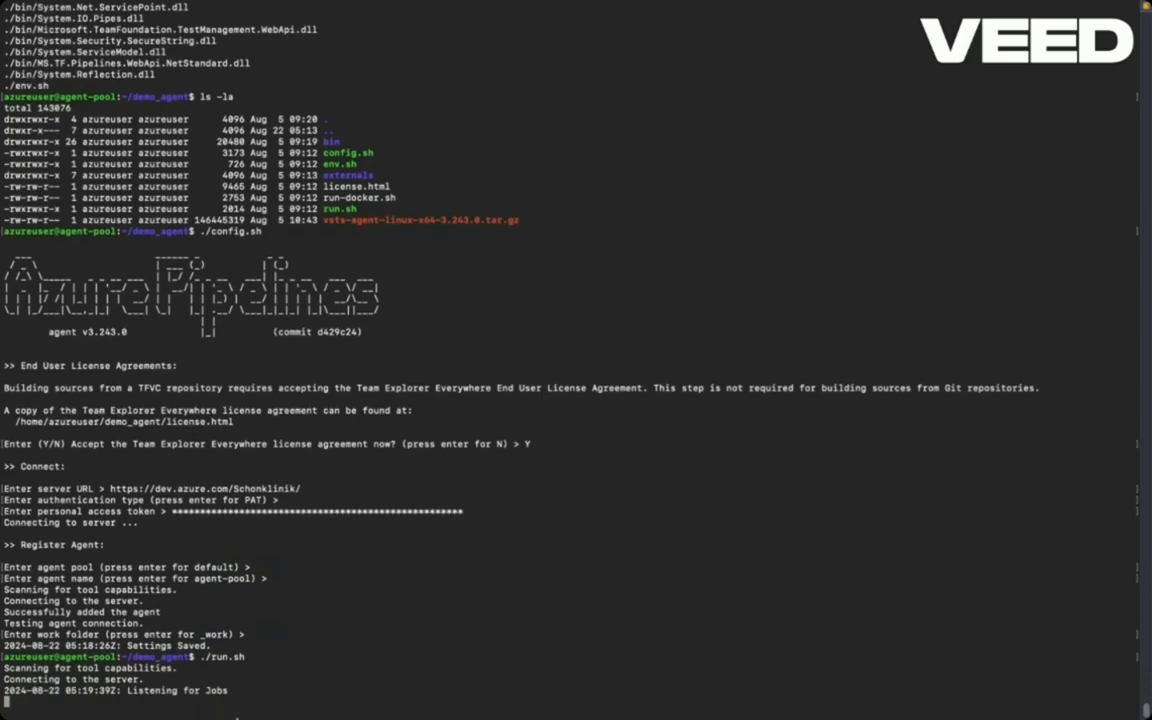
# - Reload the demo_agent_pool agents page to refresh the agent's status, then return to the Lucidspark agent-pool board
pyautogui.click(210, 704)
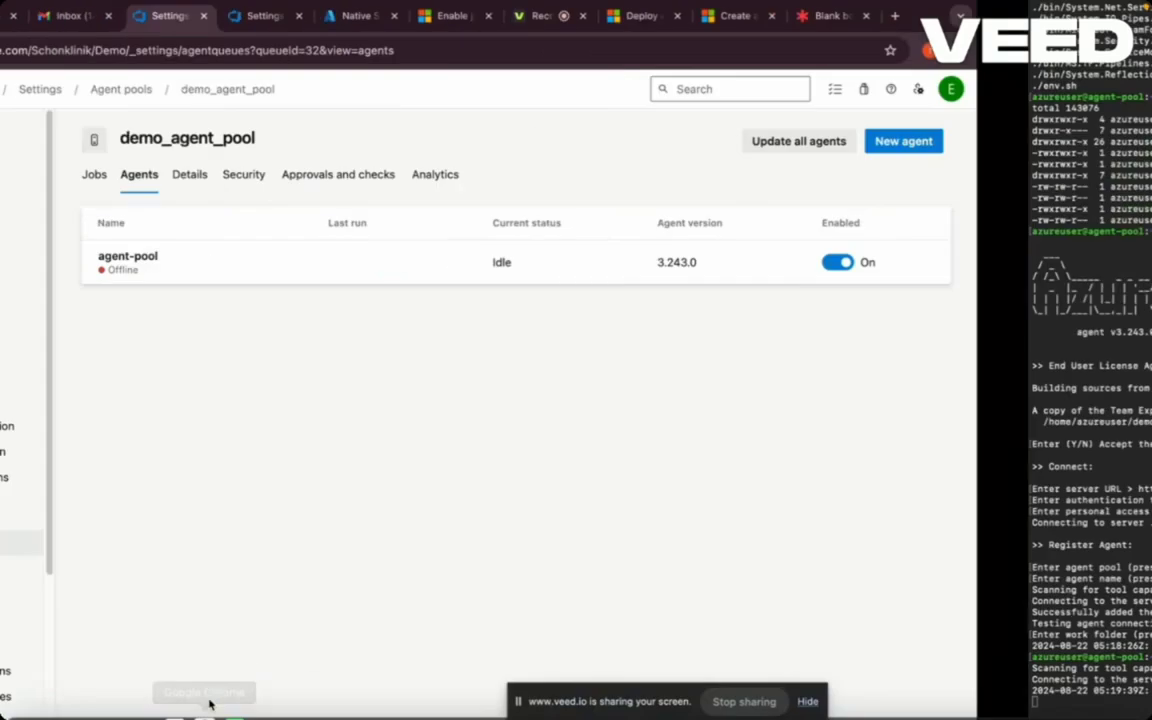
pyautogui.click(76, 52)
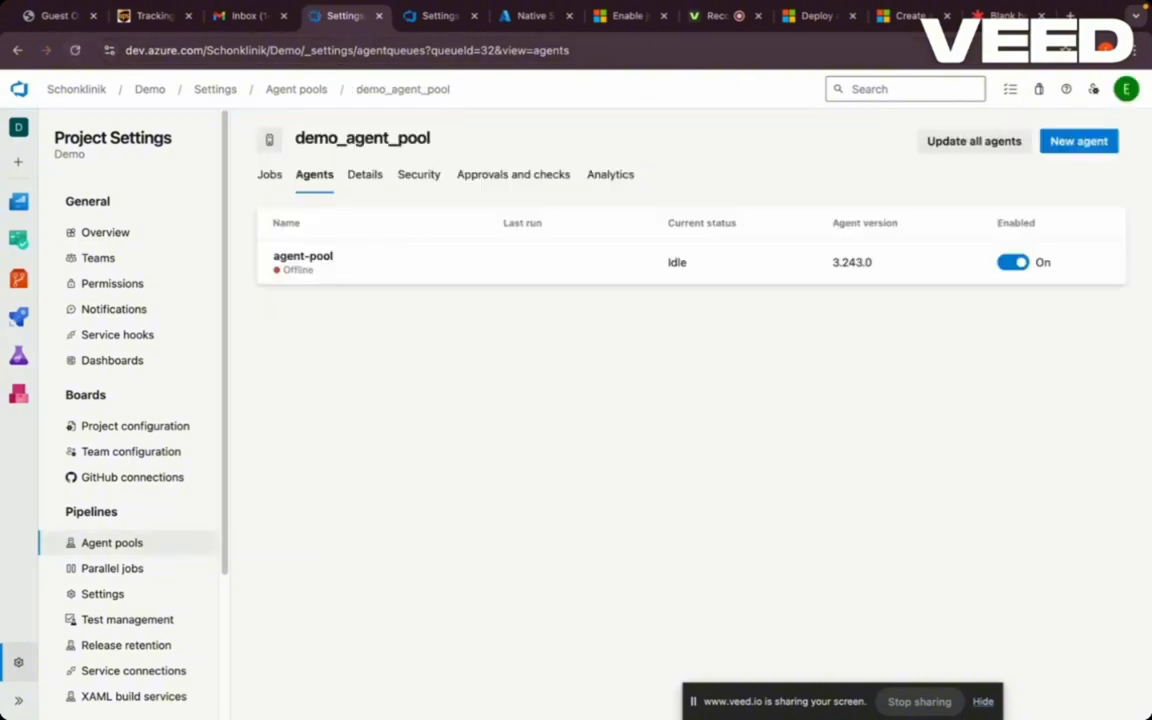
pyautogui.click(1005, 15)
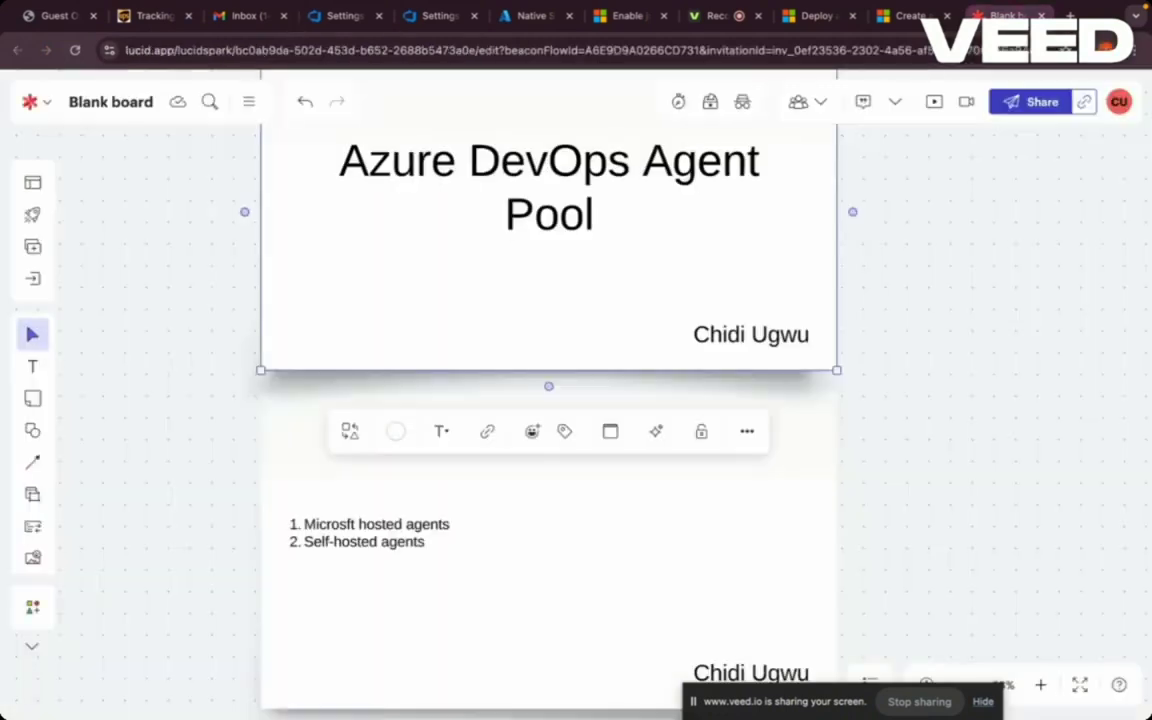